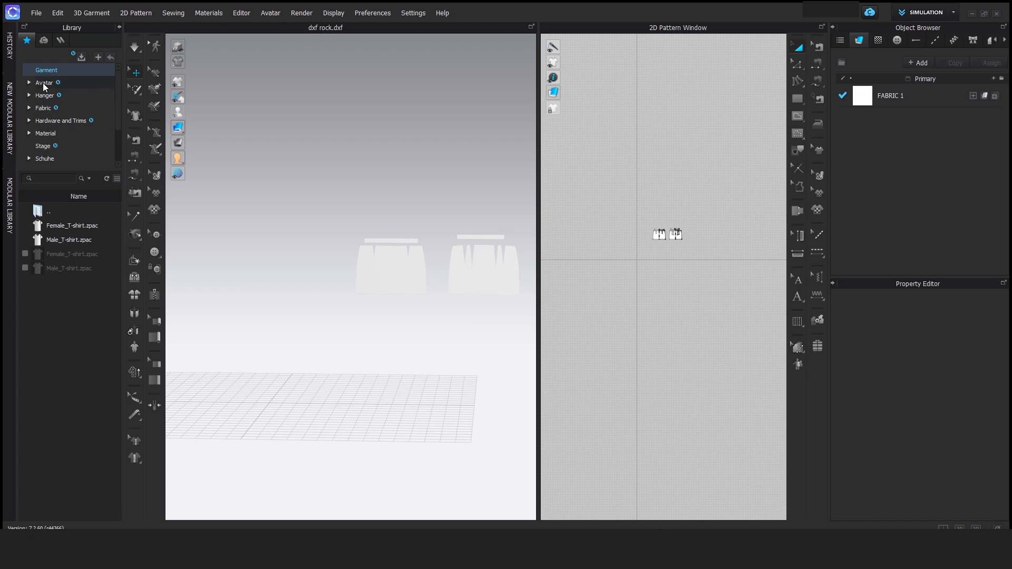
Load the female V2 avatar FV2_Naomi.avt, maintaining the current avatar's size and pose
{"action": "left_click", "coordinate": [43, 84]}
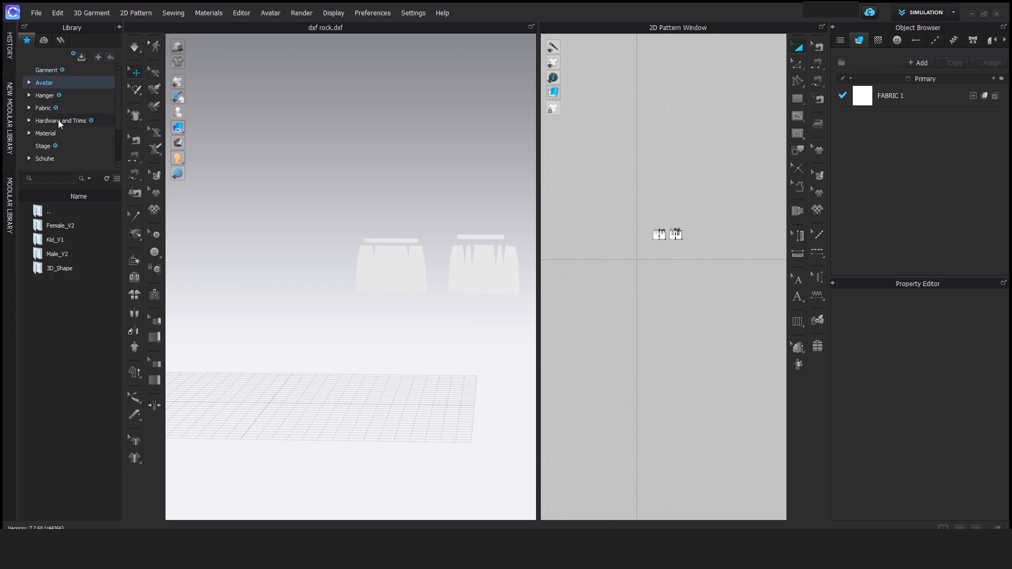
{"action": "double_click", "coordinate": [72, 230]}
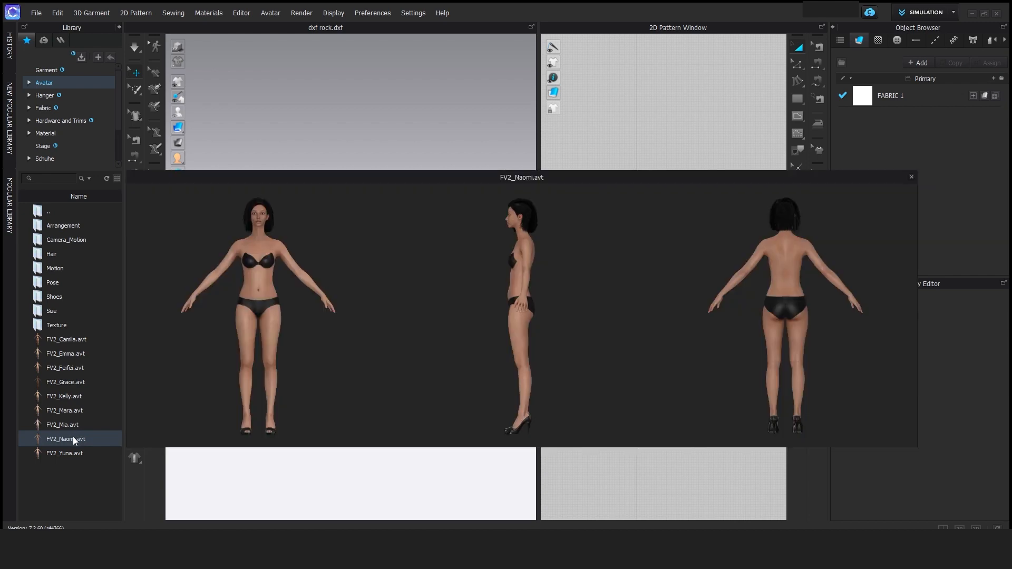
{"action": "double_click", "coordinate": [72, 438]}
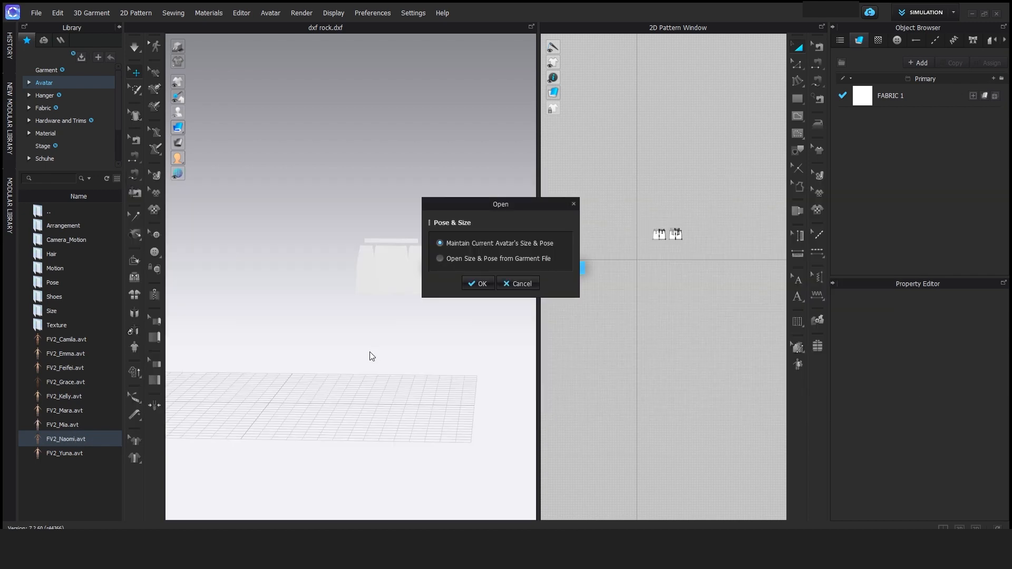
{"action": "left_click", "coordinate": [477, 284]}
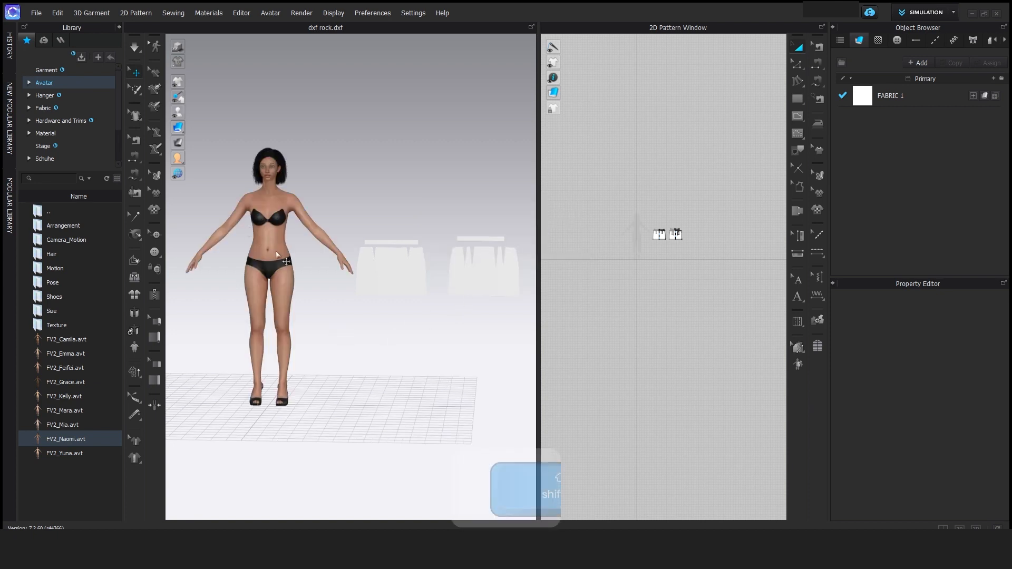
Show the arrangement points and place the front skirt panel and its waistband on the front of the avatar
{"action": "key", "text": "shift+f"}
{"action": "left_click", "coordinate": [381, 277]}
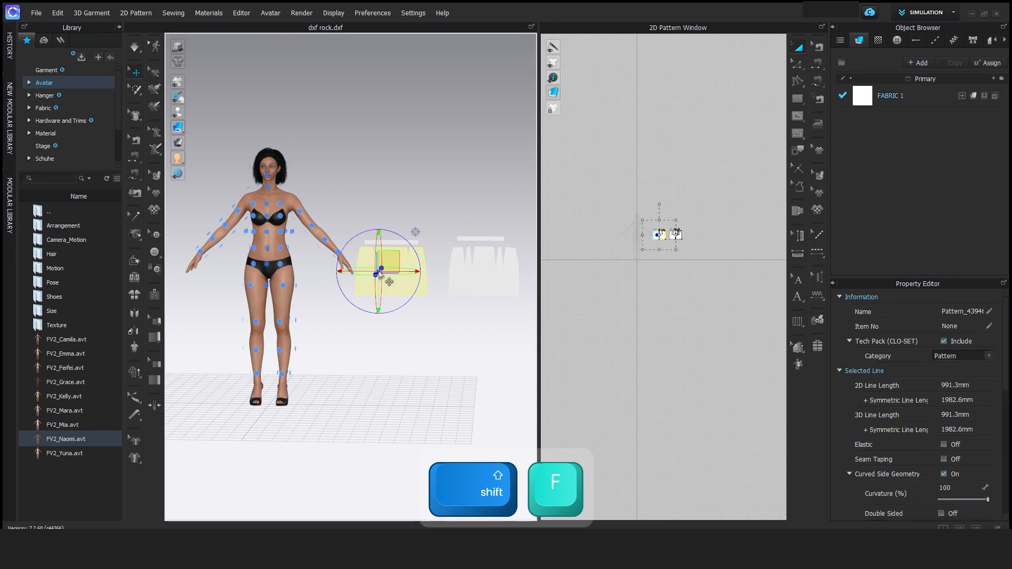
{"action": "left_click", "coordinate": [269, 285]}
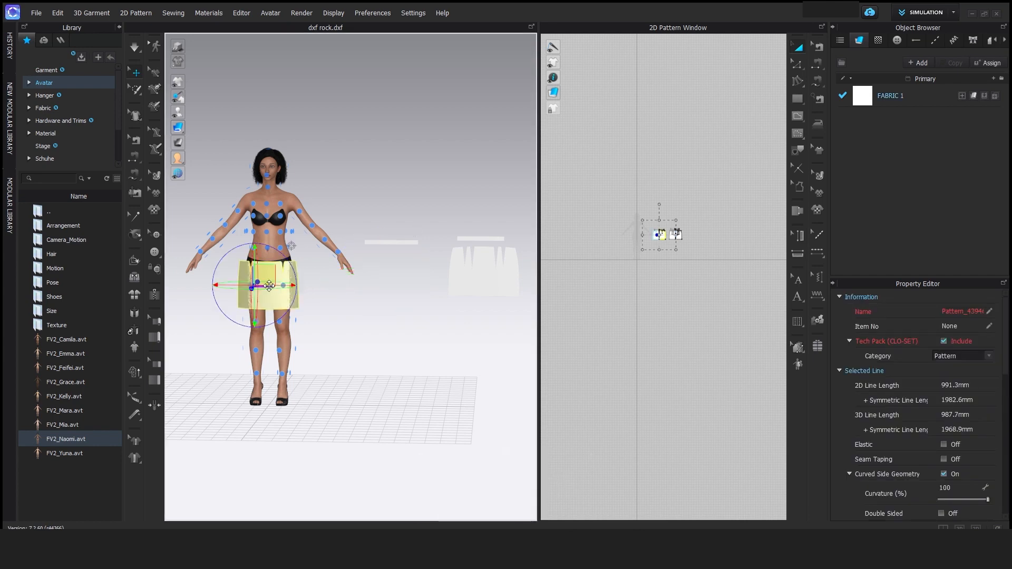
{"action": "left_click", "coordinate": [381, 243]}
{"action": "left_click", "coordinate": [268, 249]}
Arrange the back skirt panel and its waistband on the avatar's back at hip and waist
{"action": "right_click_drag", "start_coordinate": [267, 249], "coordinate": [457, 307]}
{"action": "scroll", "coordinate": [675, 242], "scroll_direction": "up", "scroll_amount": 5}
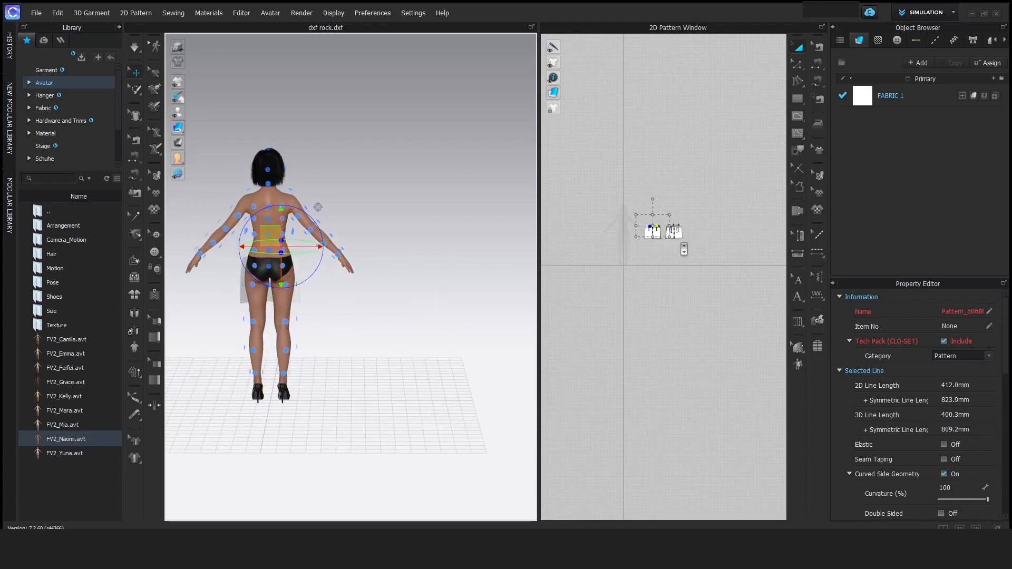
{"action": "left_click", "coordinate": [655, 221]}
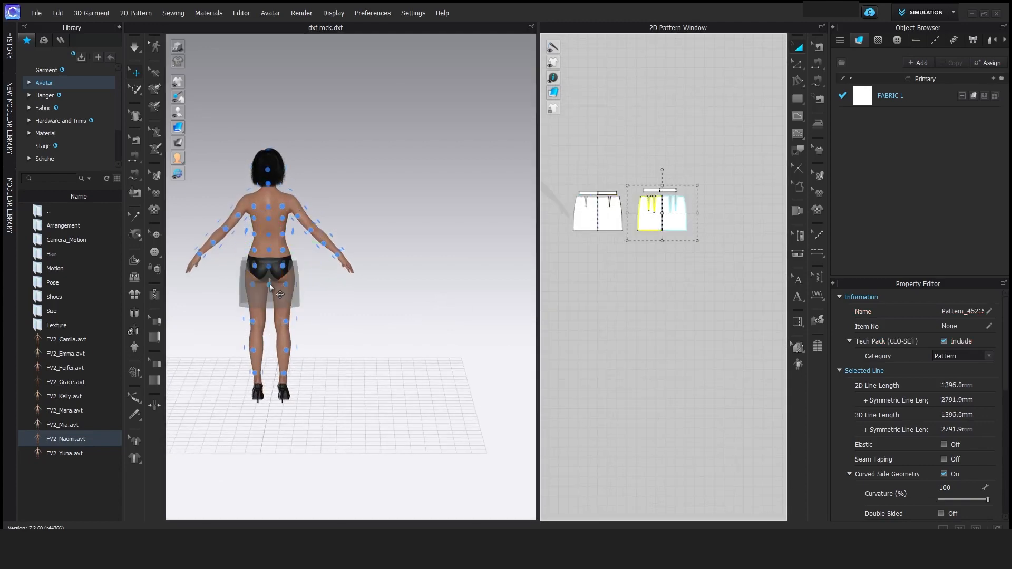
{"action": "left_click", "coordinate": [269, 284]}
{"action": "left_click", "coordinate": [653, 192]}
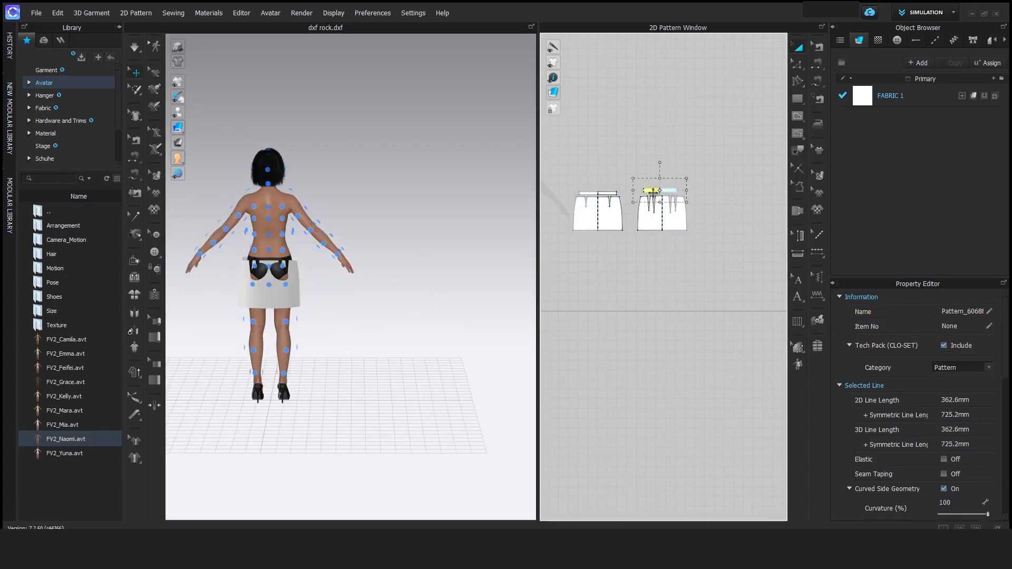
{"action": "left_click", "coordinate": [269, 255]}
Sew the arranged pattern pieces with Auto Sewing, using Skirt as the garment type
{"action": "right_click_drag", "start_coordinate": [295, 317], "coordinate": [409, 315]}
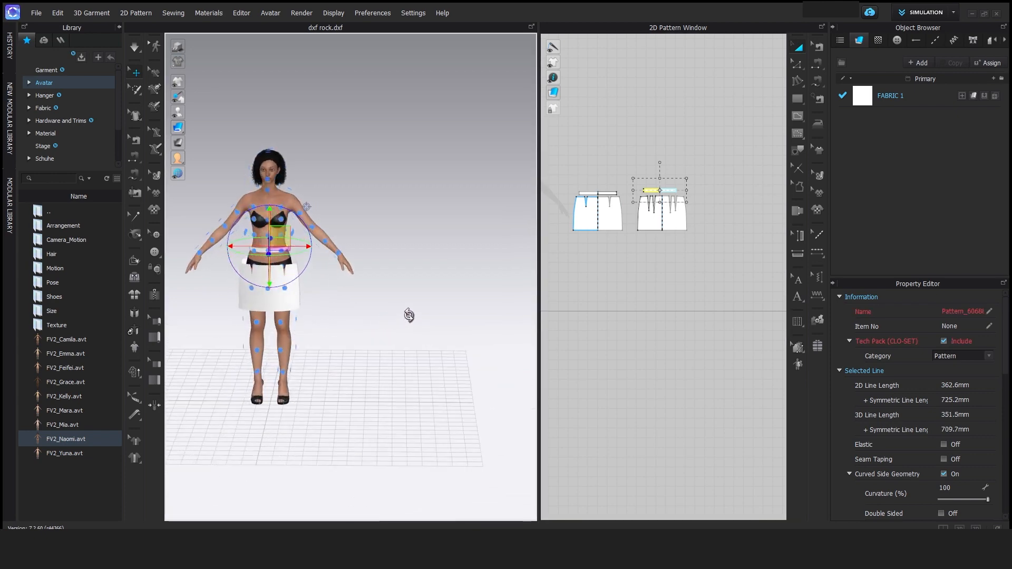
{"action": "scroll", "coordinate": [320, 328], "scroll_direction": "up", "scroll_amount": 5}
{"action": "right_click_drag", "start_coordinate": [320, 327], "coordinate": [442, 337]}
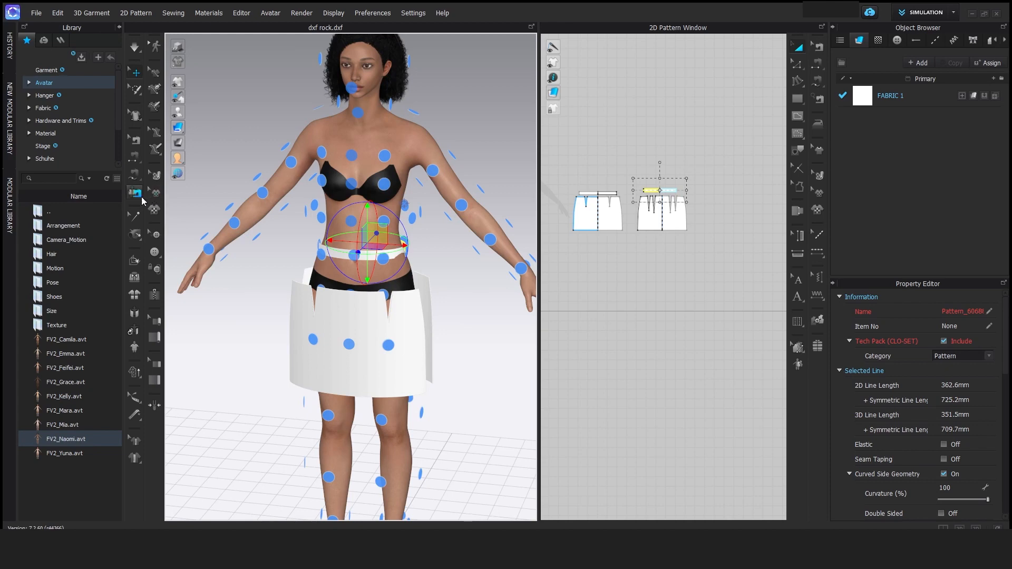
{"action": "left_click", "coordinate": [140, 199]}
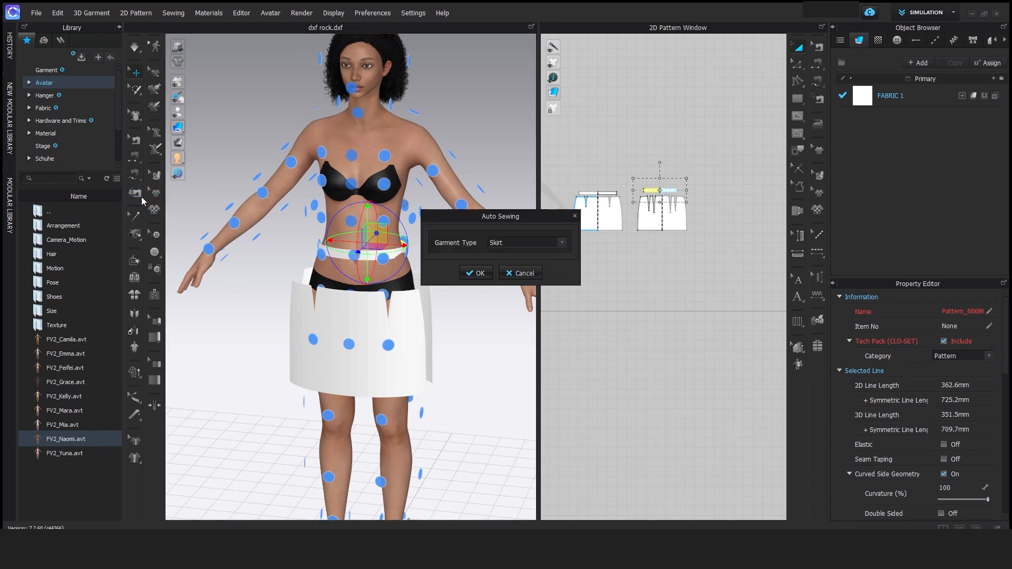
{"action": "left_click", "coordinate": [522, 246]}
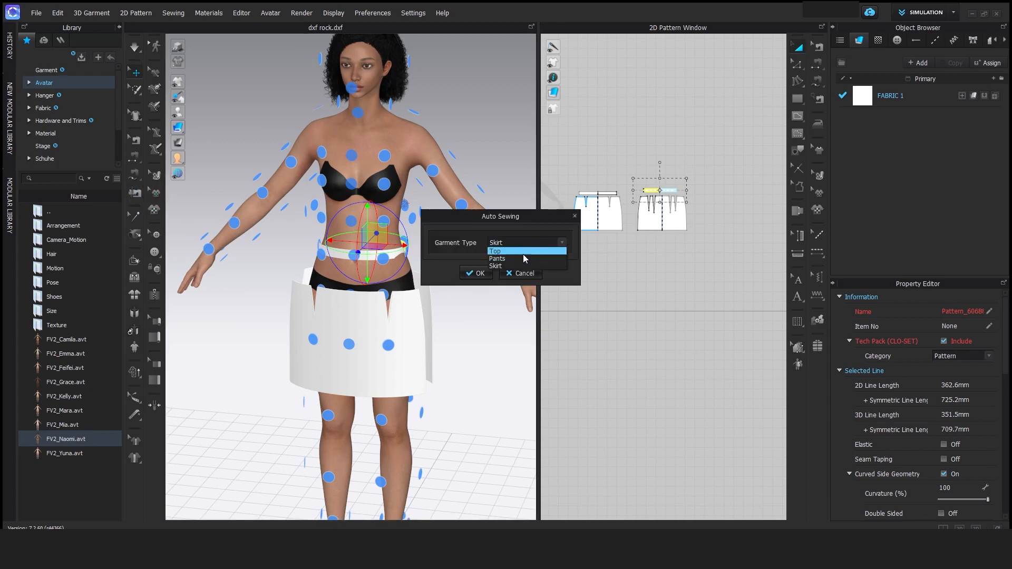
{"action": "left_click", "coordinate": [497, 267]}
{"action": "left_click", "coordinate": [475, 272]}
Simulate the sewn skirt so that it drapes on the avatar, and stop the simulation
{"action": "right_click_drag", "start_coordinate": [464, 322], "coordinate": [495, 315]}
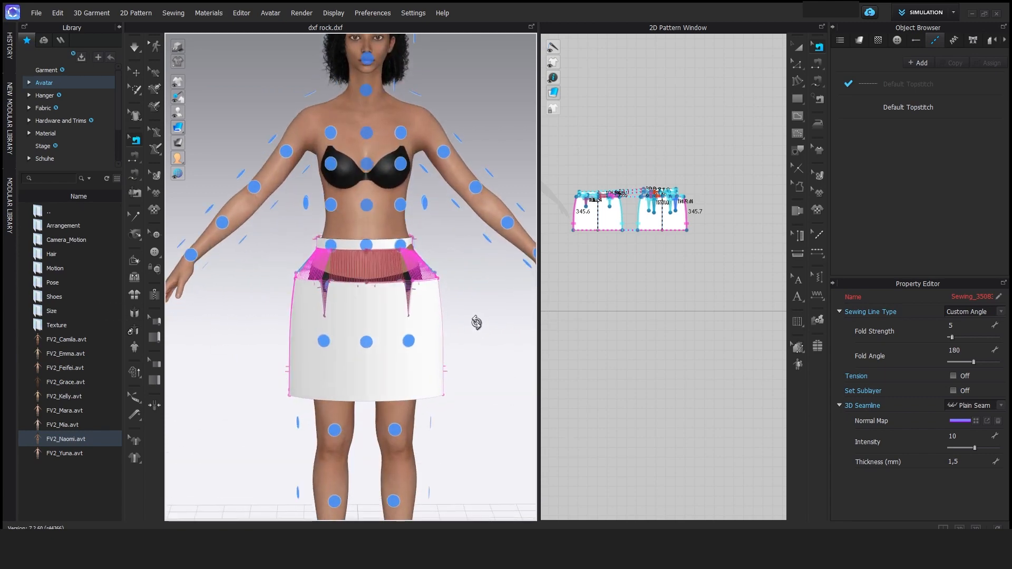
{"action": "key", "text": "space"}
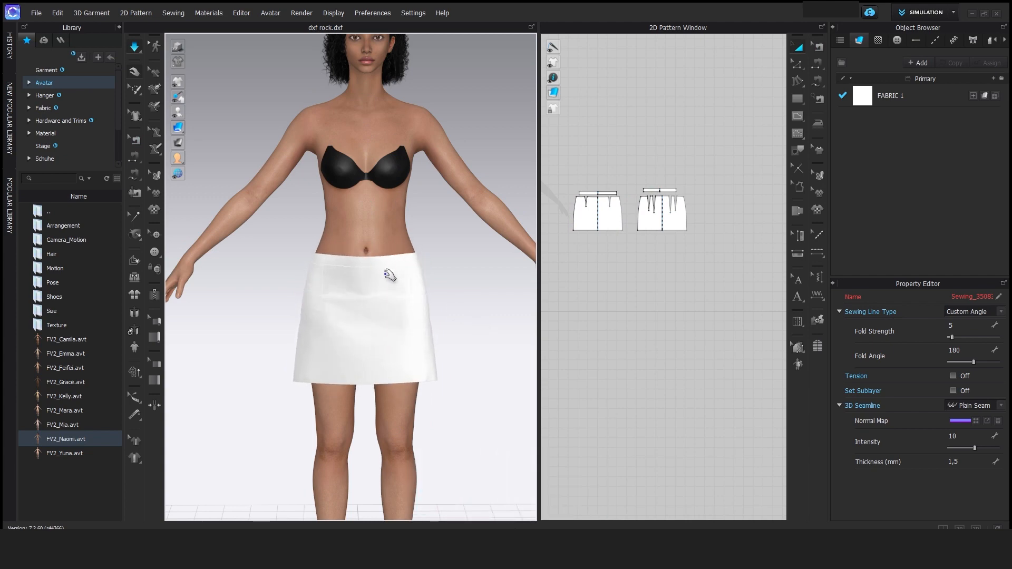
{"action": "key", "text": "space"}
{"action": "right_click_drag", "start_coordinate": [494, 282], "coordinate": [298, 291]}
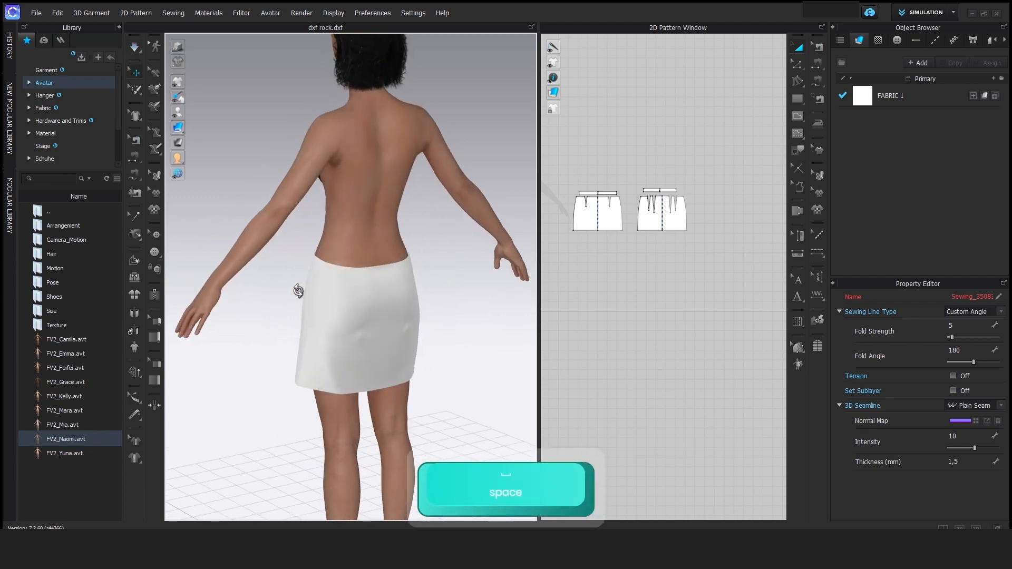
Select all skirt pattern pieces and simulate the garment again
{"action": "left_click_drag", "start_coordinate": [563, 180], "coordinate": [744, 278]}
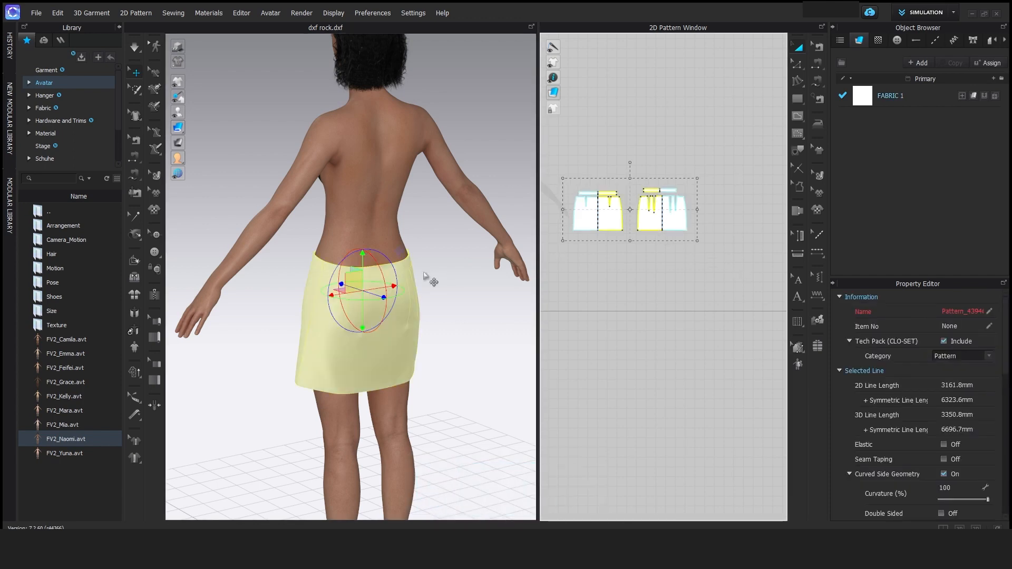
{"action": "right_click_drag", "start_coordinate": [378, 326], "coordinate": [452, 282]}
{"action": "key", "text": "space"}
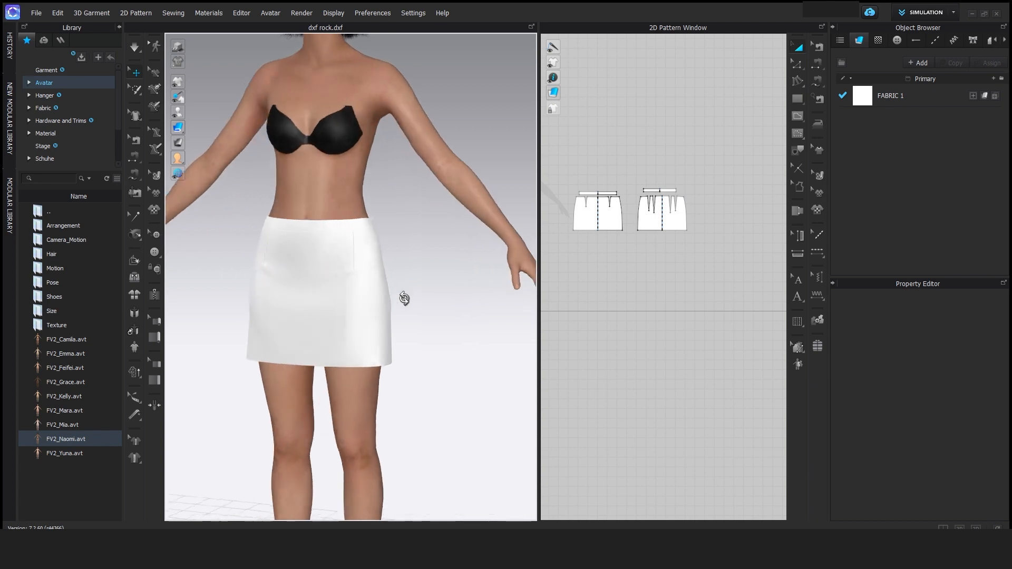
{"action": "right_click_drag", "start_coordinate": [402, 296], "coordinate": [429, 298]}
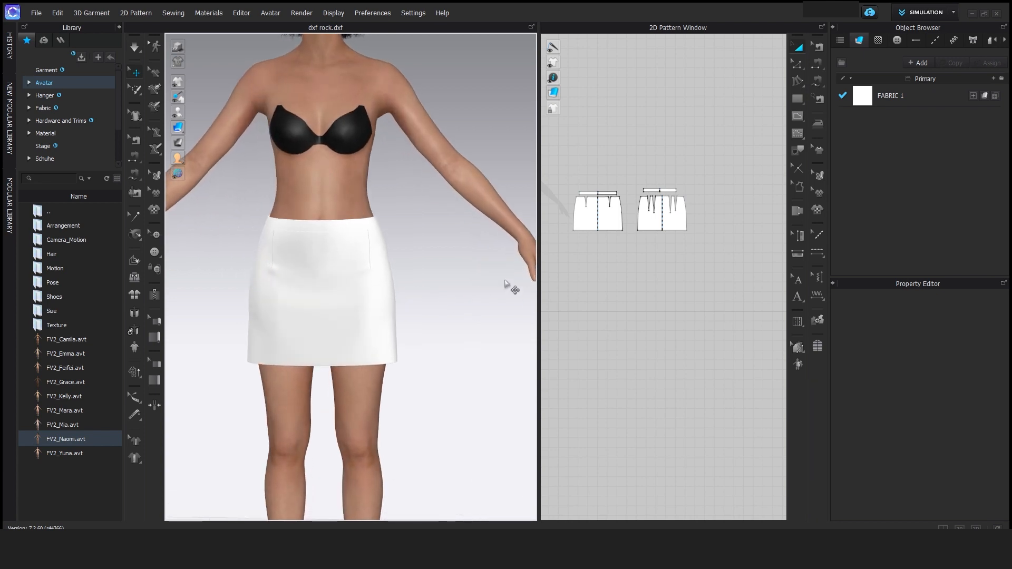
Draw a rectangular pattern piece, move it below the skirt pieces and widen it to about 415 mm
{"action": "left_click", "coordinate": [797, 100]}
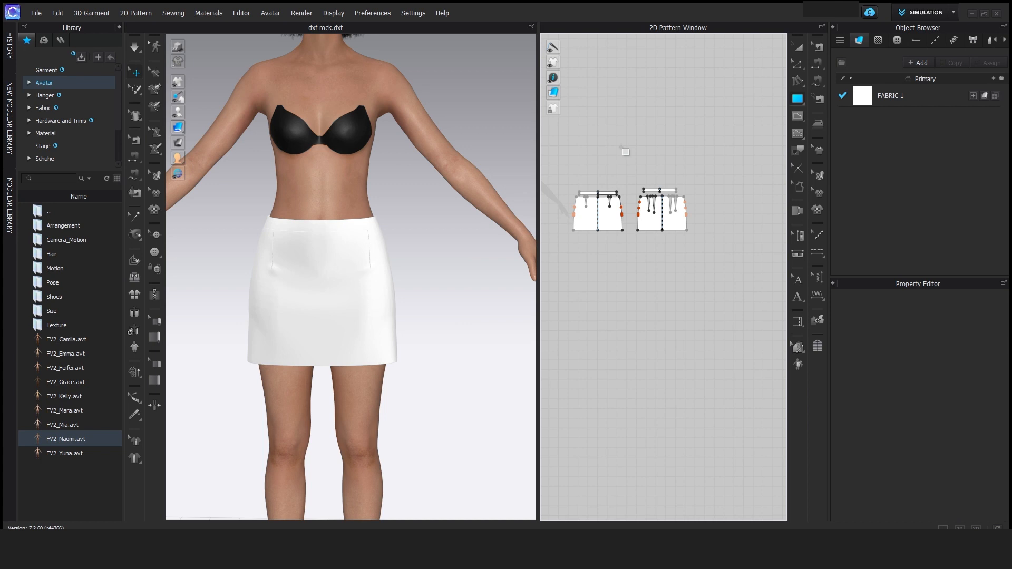
{"action": "scroll", "coordinate": [606, 221], "scroll_direction": "up", "scroll_amount": 5}
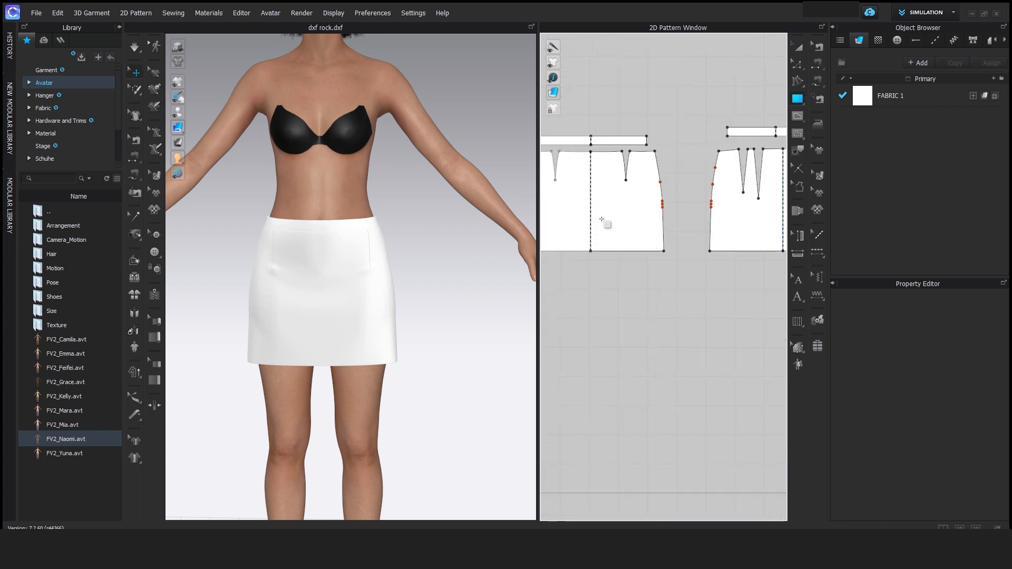
{"action": "left_click_drag", "start_coordinate": [663, 150], "coordinate": [730, 269]}
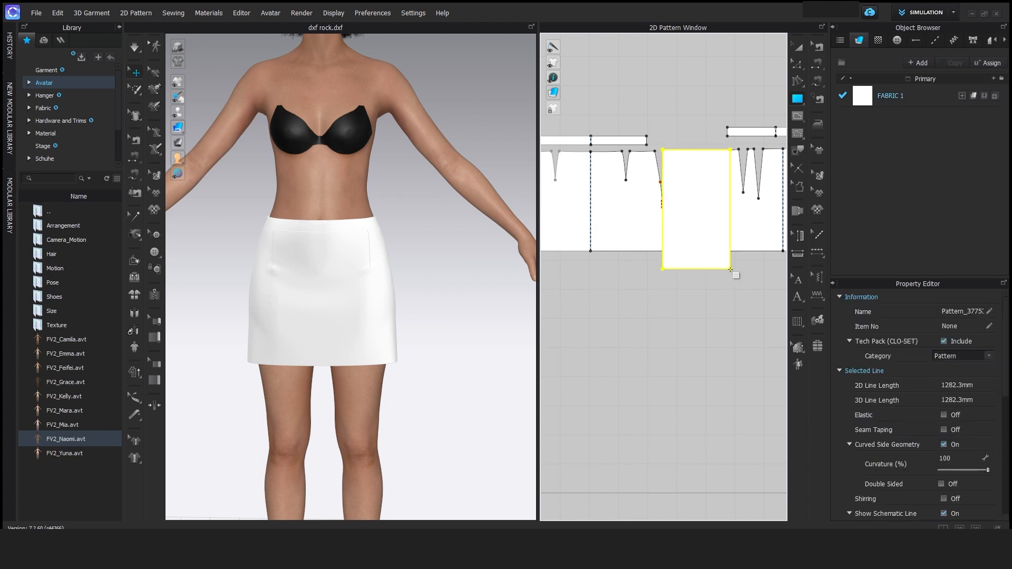
{"action": "key", "text": "a"}
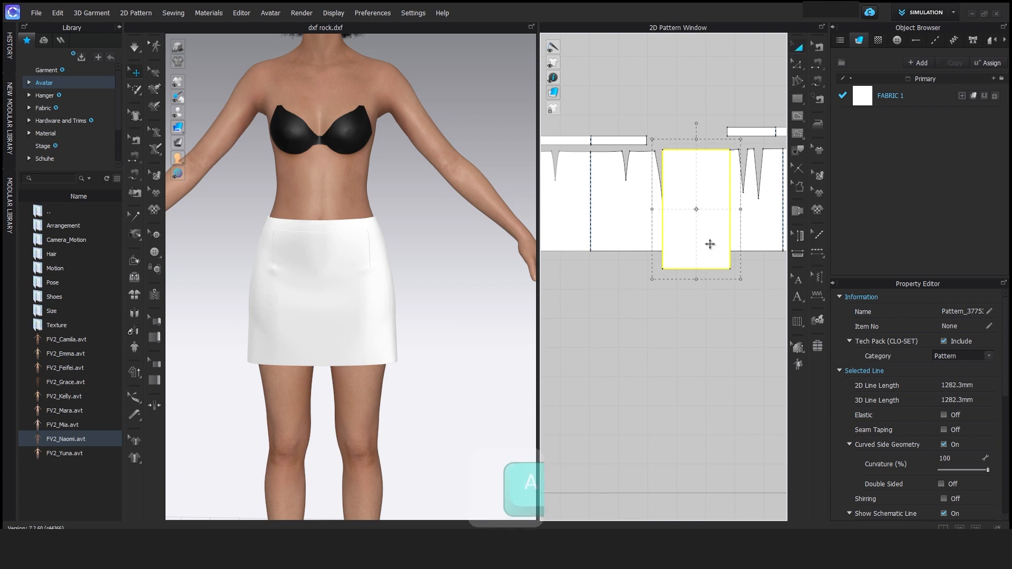
{"action": "double_click", "coordinate": [738, 210]}
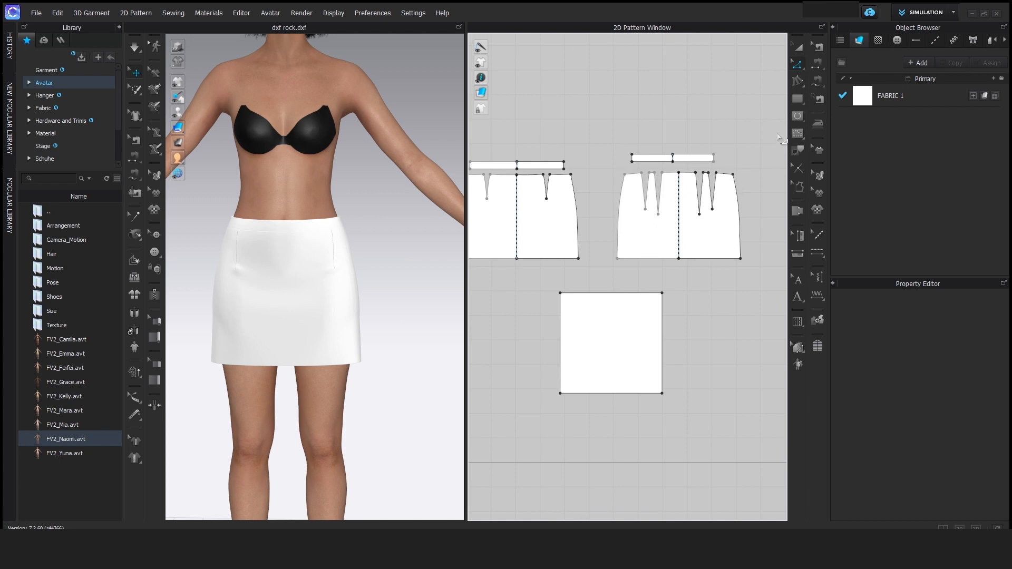
Split the rectangle's bottom edge uniformly into 5 segments
{"action": "left_click", "coordinate": [659, 293]}
{"action": "left_click", "coordinate": [607, 394], "text": "shift"}
{"action": "right_click", "coordinate": [604, 395]}
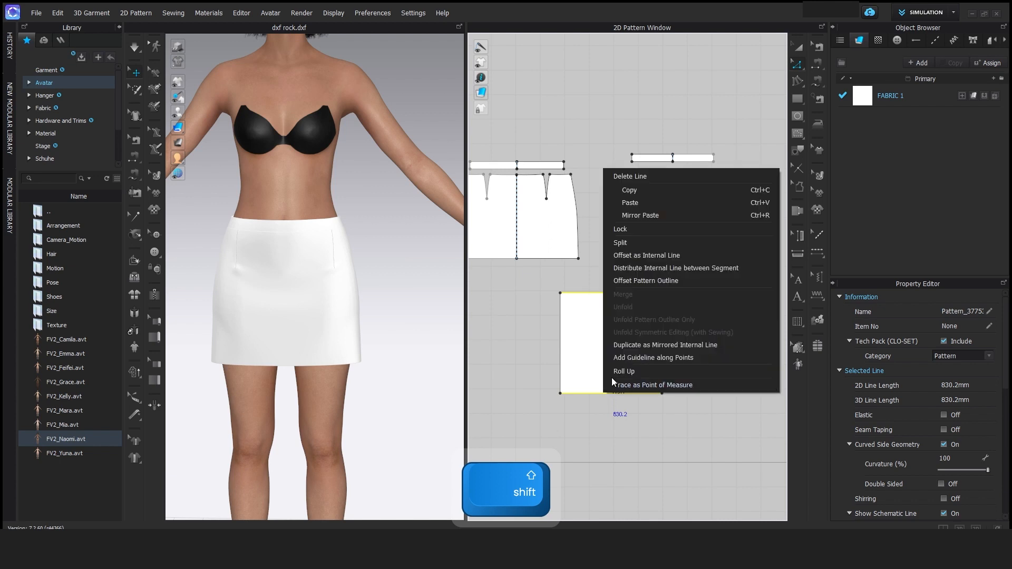
{"action": "left_click", "coordinate": [621, 243]}
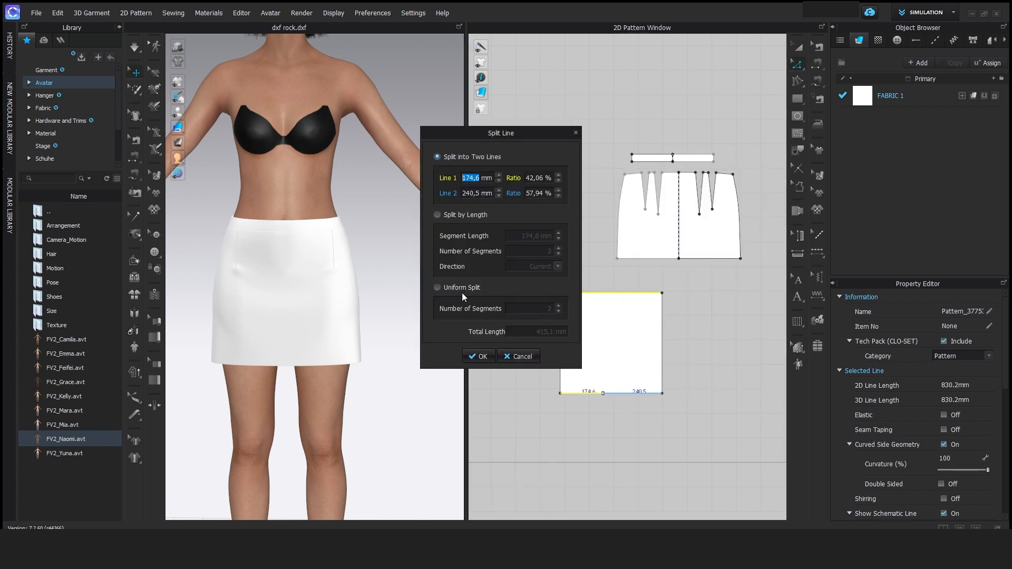
{"action": "left_click", "coordinate": [436, 288]}
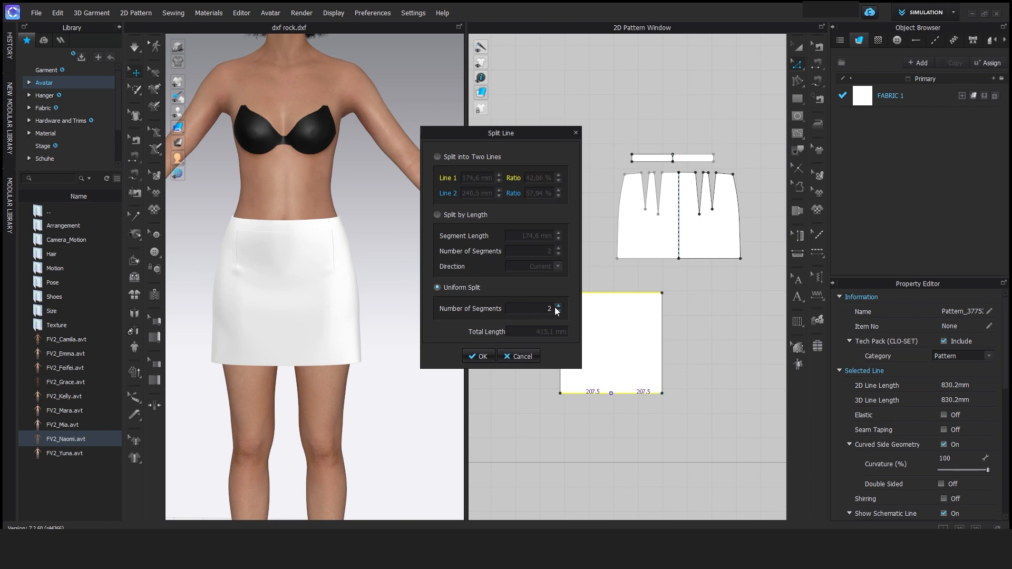
{"action": "left_click", "coordinate": [558, 306]}
{"action": "left_click", "coordinate": [558, 306]}
{"action": "left_click", "coordinate": [481, 356]}
Split the rectangle's top edge uniformly into 5 segments as well
{"action": "right_click", "coordinate": [618, 293]}
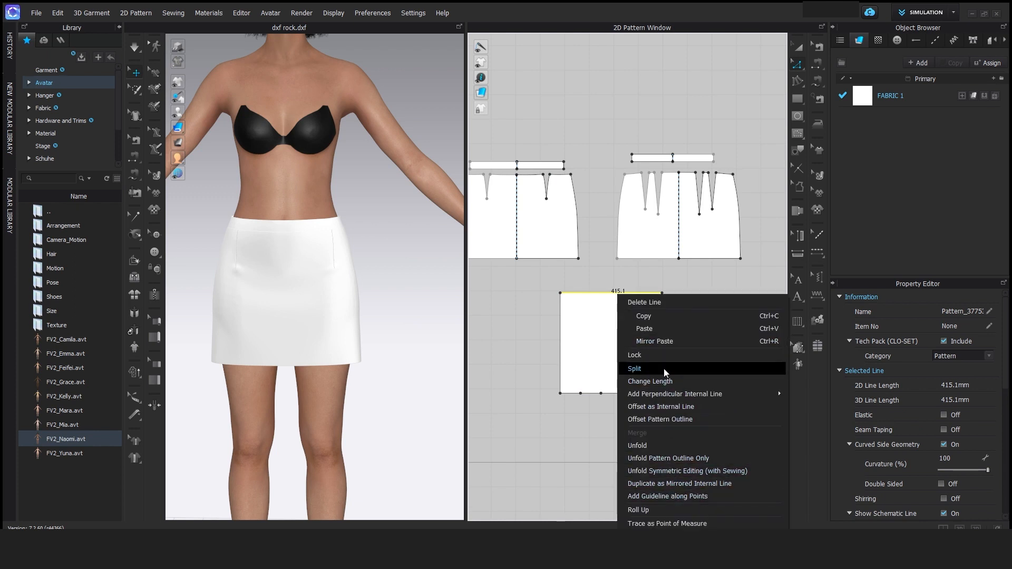
{"action": "left_click", "coordinate": [635, 369]}
{"action": "left_click", "coordinate": [437, 288]}
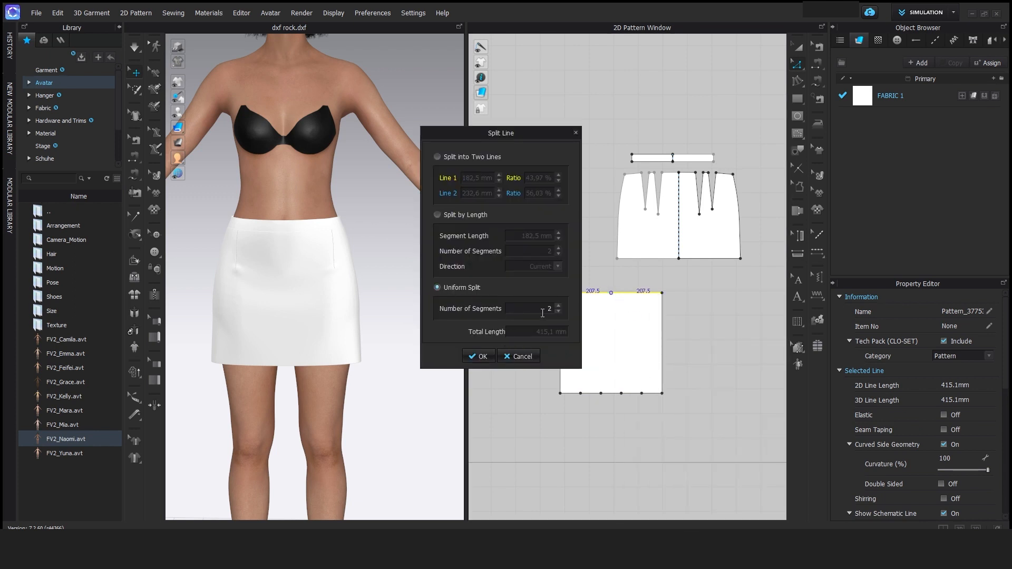
{"action": "left_click", "coordinate": [481, 357]}
{"action": "left_click", "coordinate": [743, 365]}
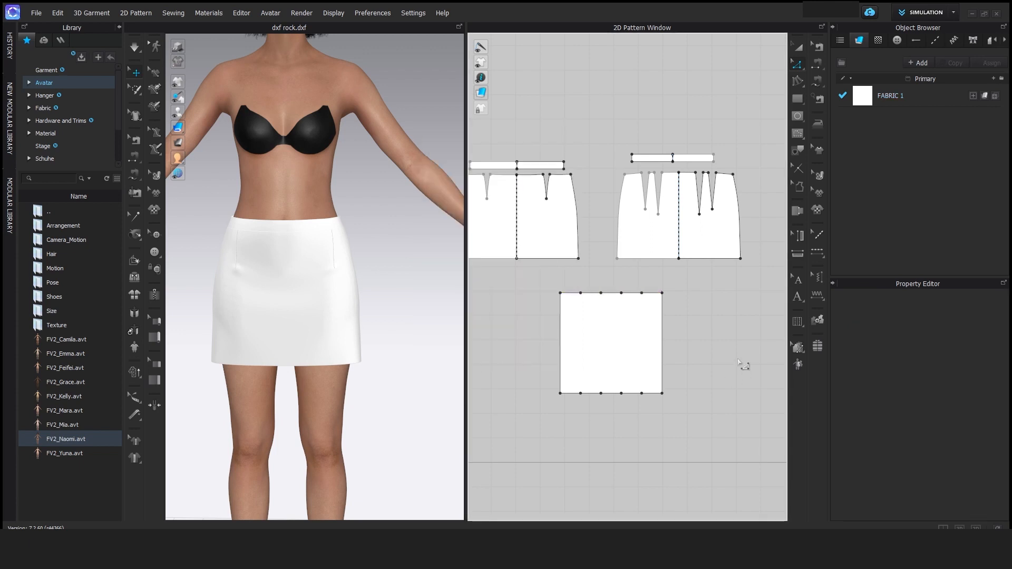
Add a box pleat with 30 mm depth through the rectangle's first division points, opening towards the right side
{"action": "left_click", "coordinate": [797, 324]}
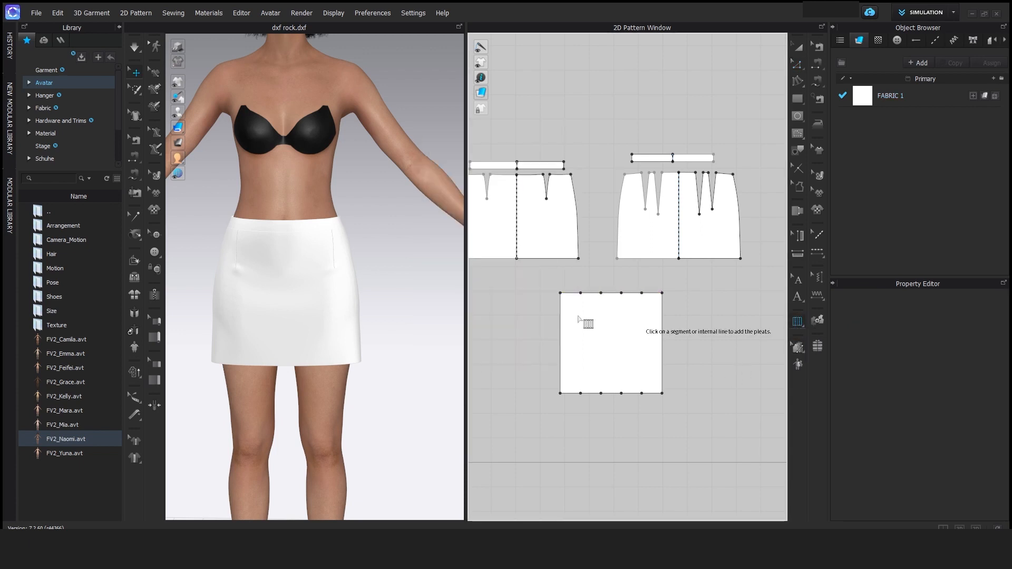
{"action": "left_click", "coordinate": [581, 293]}
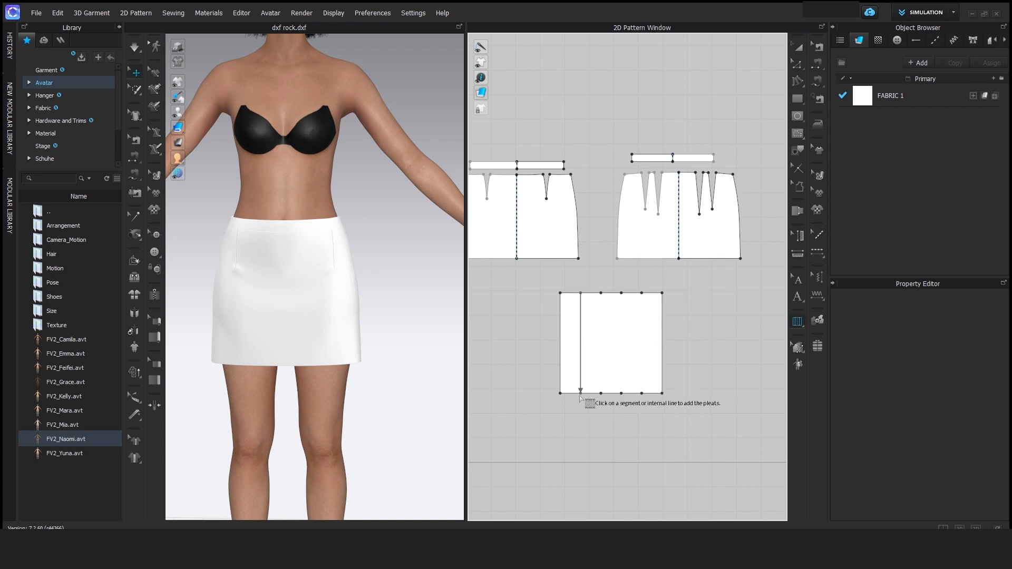
{"action": "left_click", "coordinate": [580, 393]}
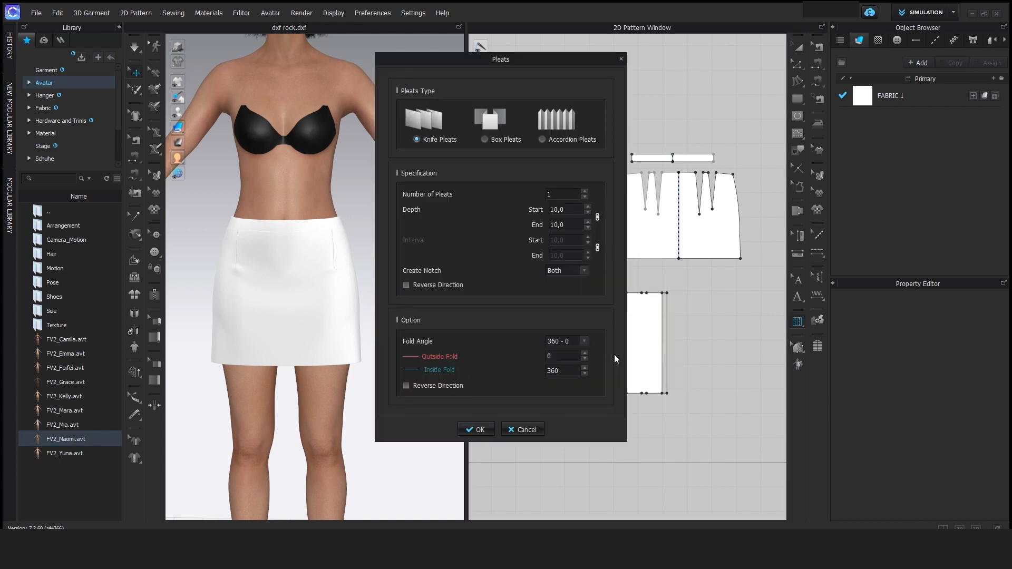
{"action": "left_click_drag", "start_coordinate": [515, 59], "coordinate": [373, 82]}
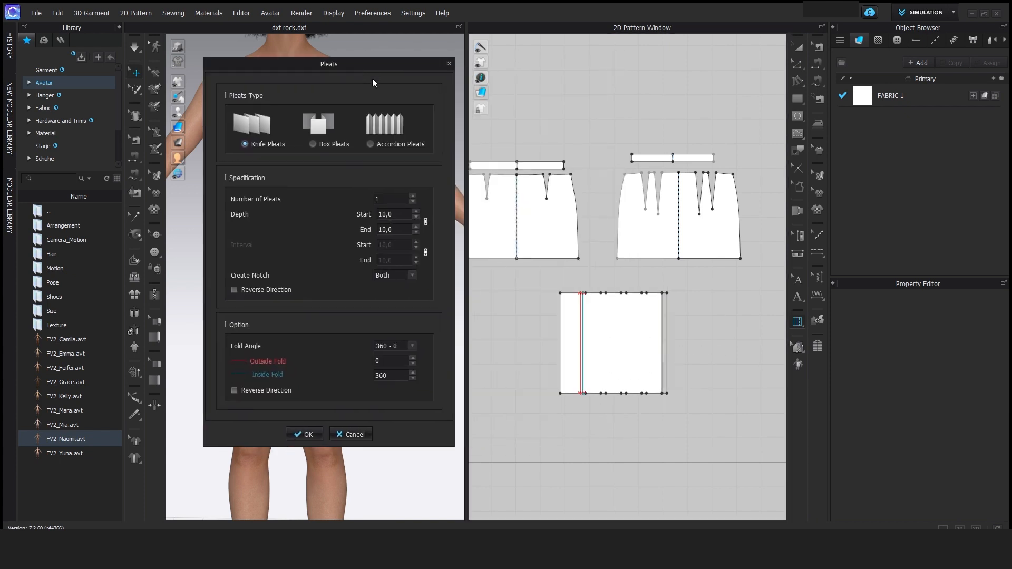
{"action": "left_click", "coordinate": [313, 144]}
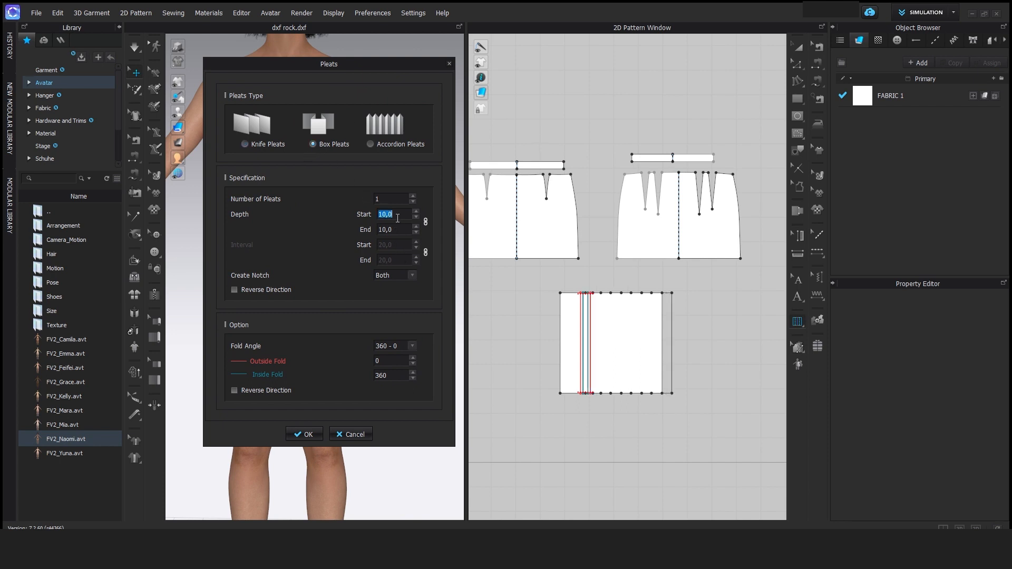
{"action": "type", "text": "3"}
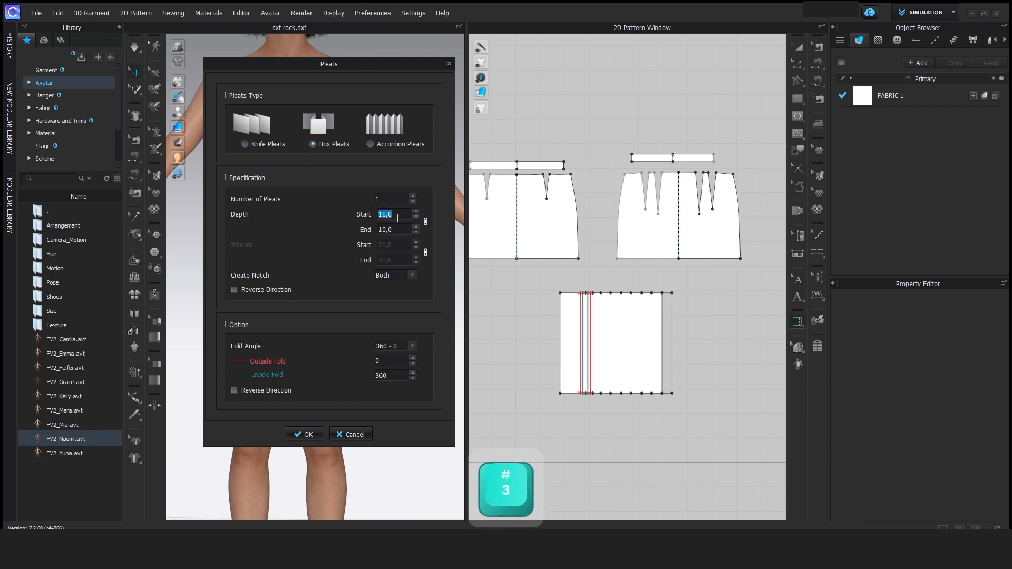
{"action": "key", "text": "Return"}
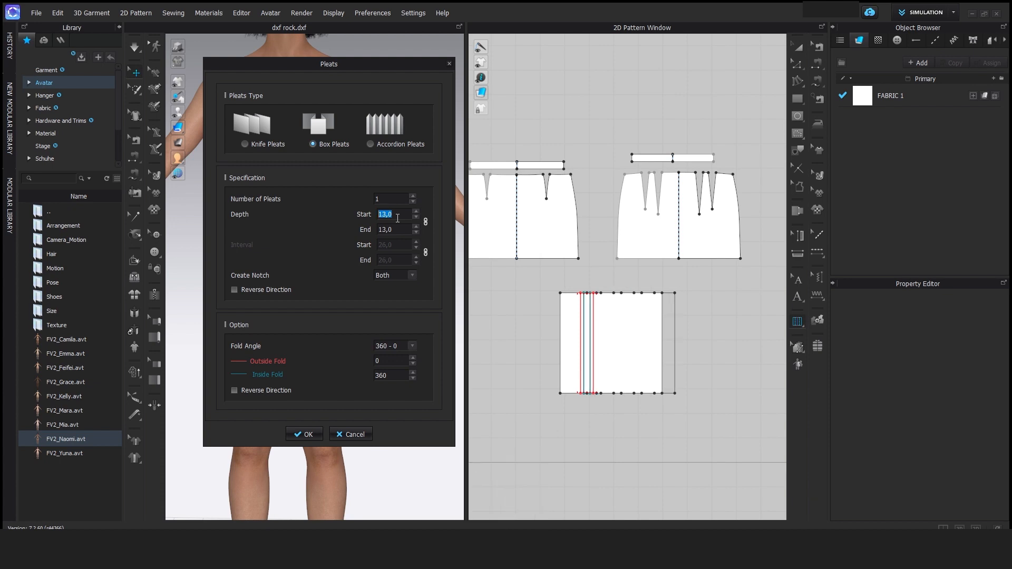
{"action": "scroll", "coordinate": [397, 217], "scroll_direction": "up", "scroll_amount": 6}
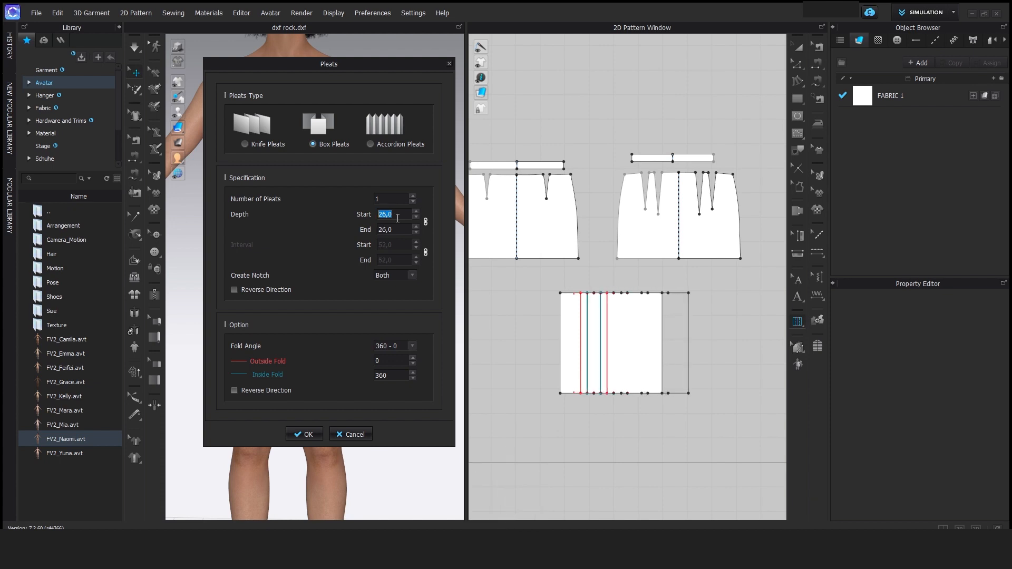
{"action": "scroll", "coordinate": [397, 218], "scroll_direction": "up", "scroll_amount": 1}
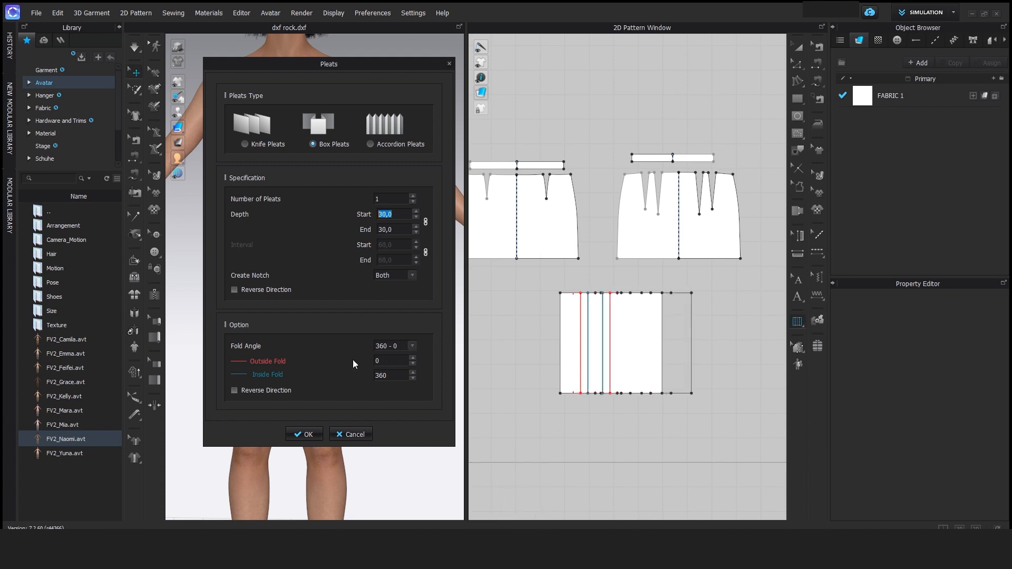
{"action": "left_click", "coordinate": [320, 437]}
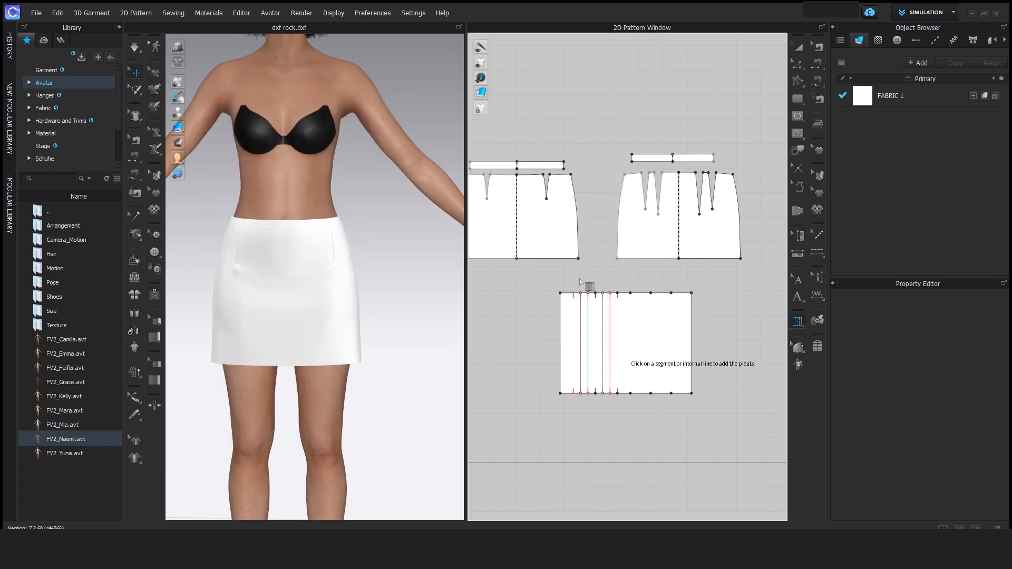
Add a second box pleat with 30 mm depth through the next pair of division points on the rectangle
{"action": "left_click", "coordinate": [631, 294]}
{"action": "left_click", "coordinate": [630, 394]}
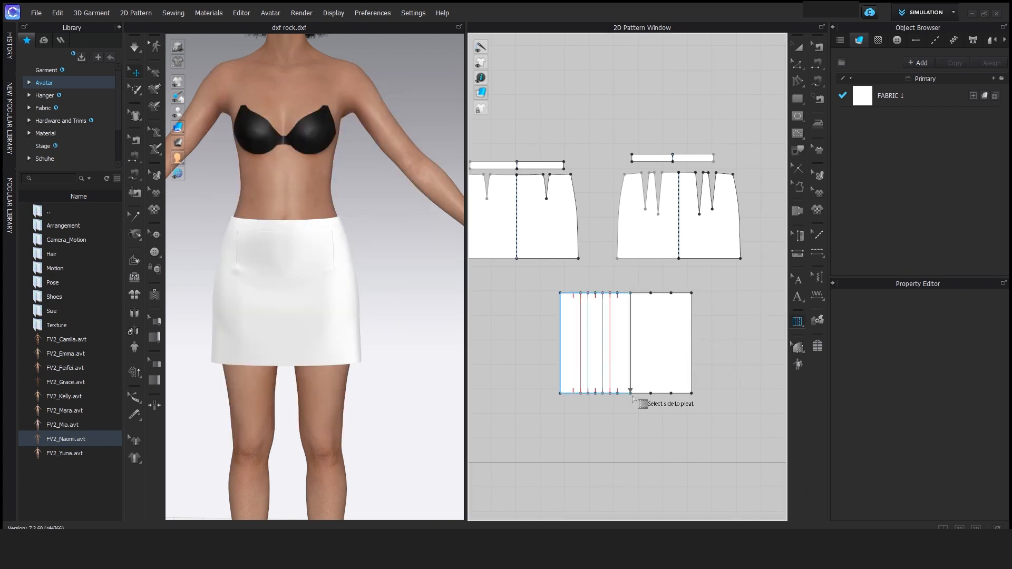
{"action": "left_click", "coordinate": [643, 363]}
{"action": "left_click", "coordinate": [485, 139]}
{"action": "scroll", "coordinate": [572, 207], "scroll_direction": "up", "scroll_amount": 18}
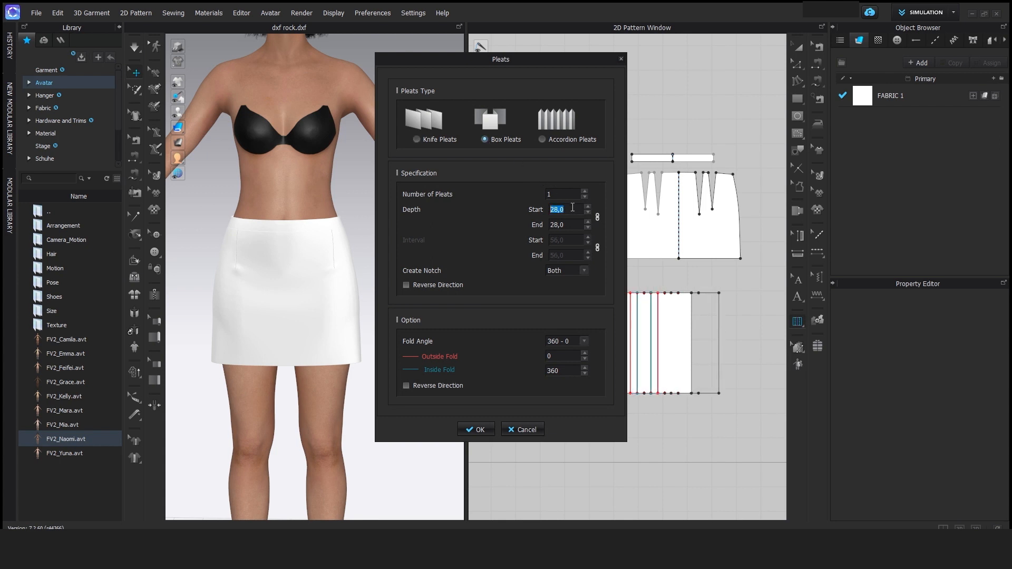
{"action": "scroll", "coordinate": [572, 207], "scroll_direction": "up", "scroll_amount": 3}
{"action": "left_click", "coordinate": [476, 430]}
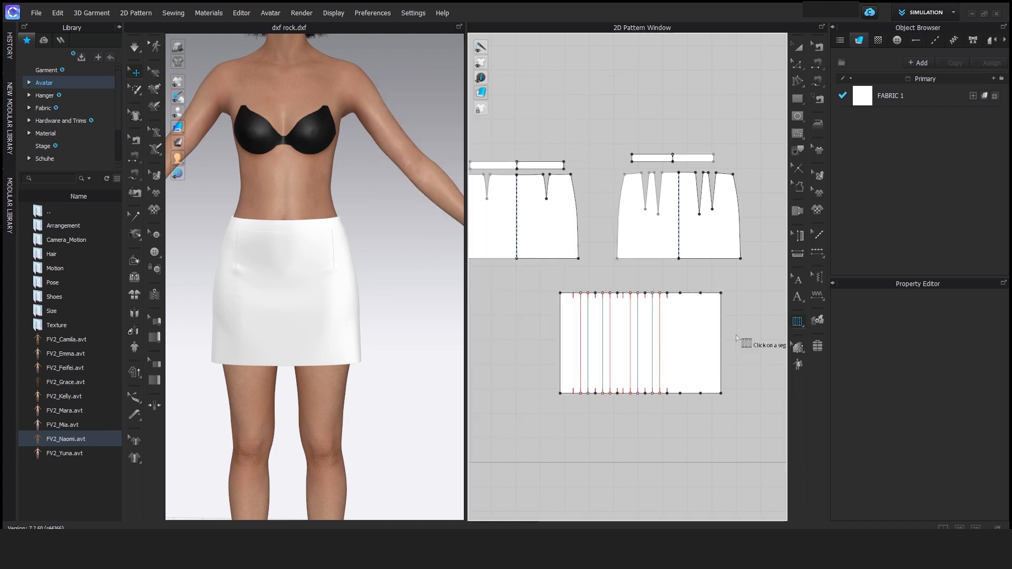
Add a third box pleat with 30 mm depth at the rectangle's following division points, spreading the side on the right
{"action": "left_click", "coordinate": [681, 294]}
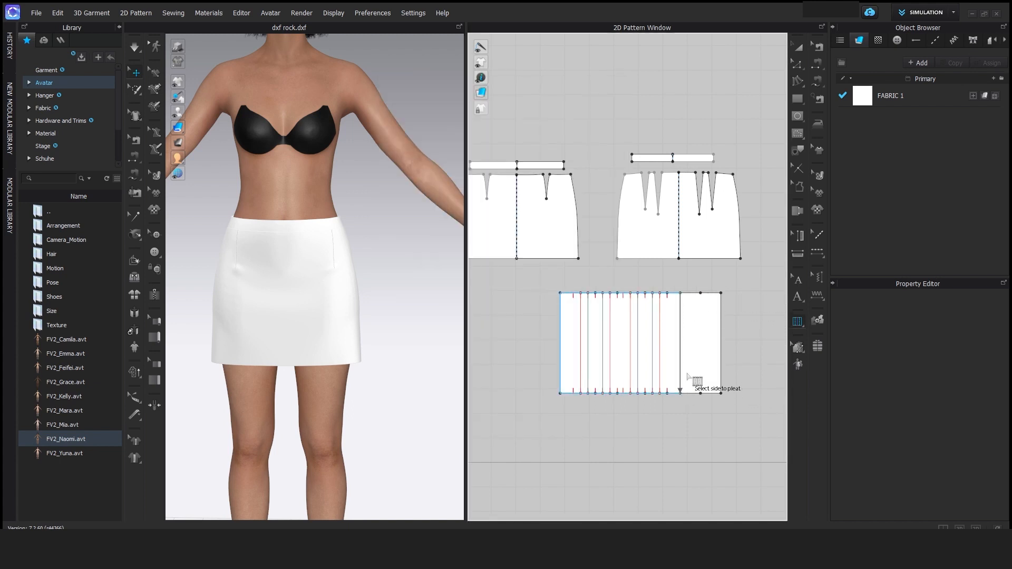
{"action": "left_click", "coordinate": [699, 354]}
{"action": "left_click", "coordinate": [485, 139]}
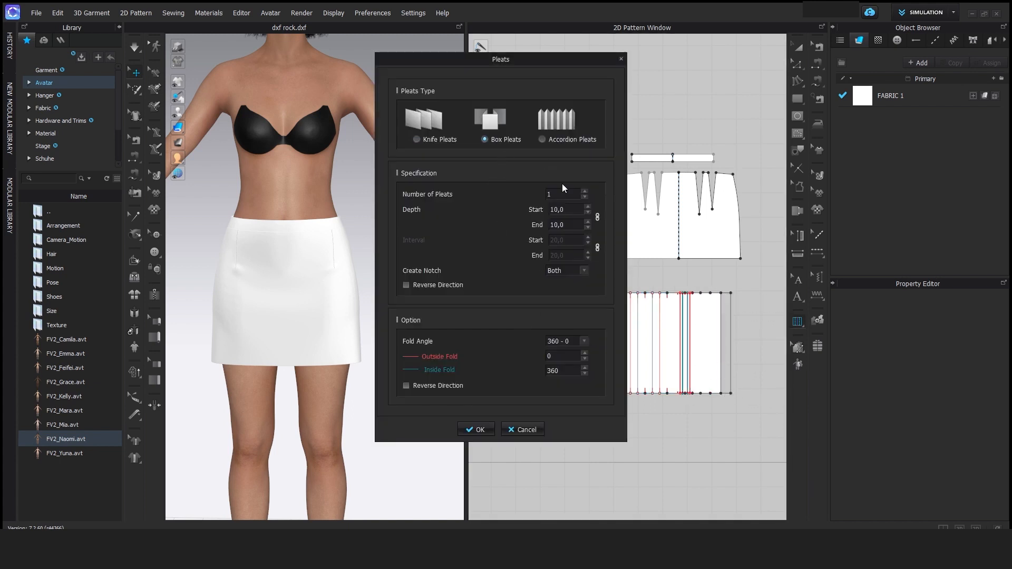
{"action": "scroll", "coordinate": [570, 211], "scroll_direction": "up", "scroll_amount": 19}
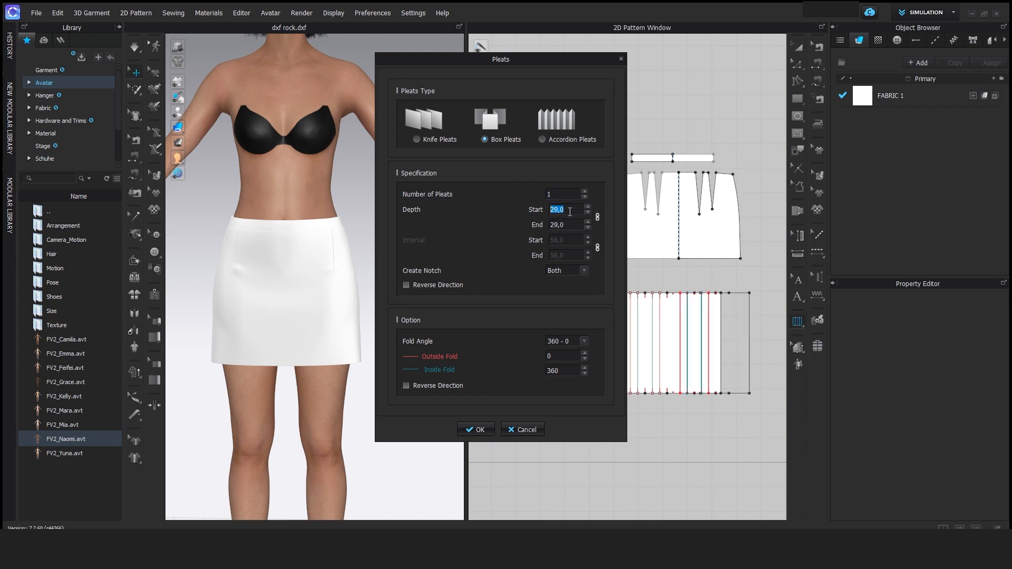
{"action": "left_click", "coordinate": [476, 430]}
Add a fourth box pleat with 30 mm depth through the rectangle's last pair of inner division points
{"action": "left_click", "coordinate": [730, 293]}
{"action": "left_click", "coordinate": [730, 393]}
{"action": "left_click", "coordinate": [734, 387]}
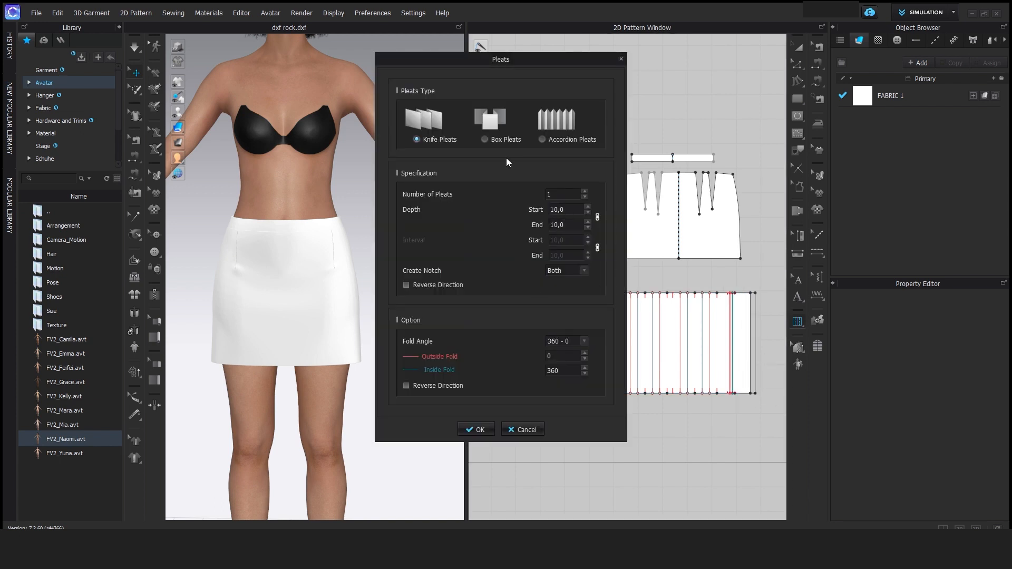
{"action": "left_click", "coordinate": [485, 139]}
{"action": "scroll", "coordinate": [570, 212], "scroll_direction": "up", "scroll_amount": 11}
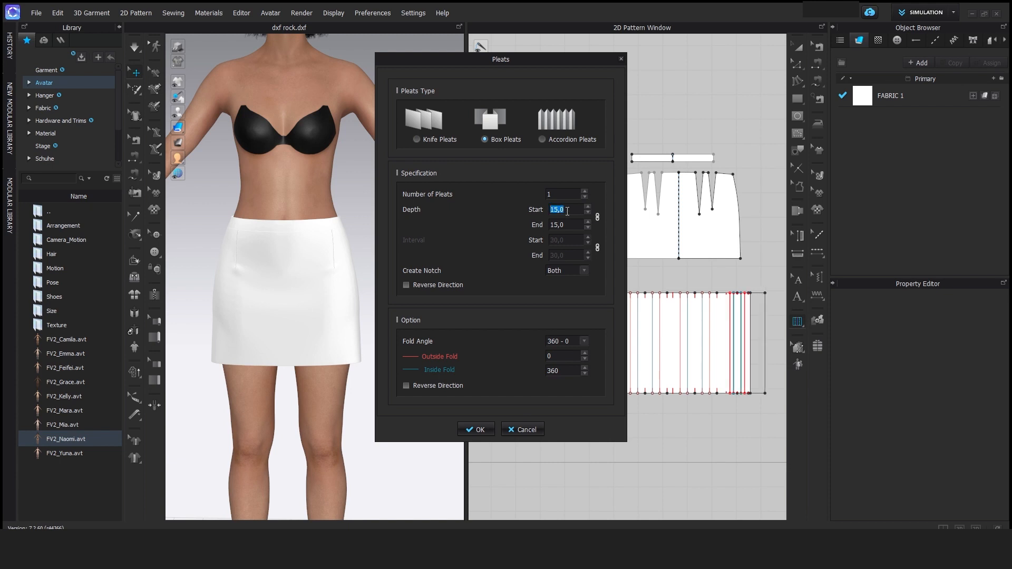
{"action": "scroll", "coordinate": [570, 212], "scroll_direction": "up", "scroll_amount": 11}
{"action": "scroll", "coordinate": [570, 212], "scroll_direction": "down", "scroll_amount": 2}
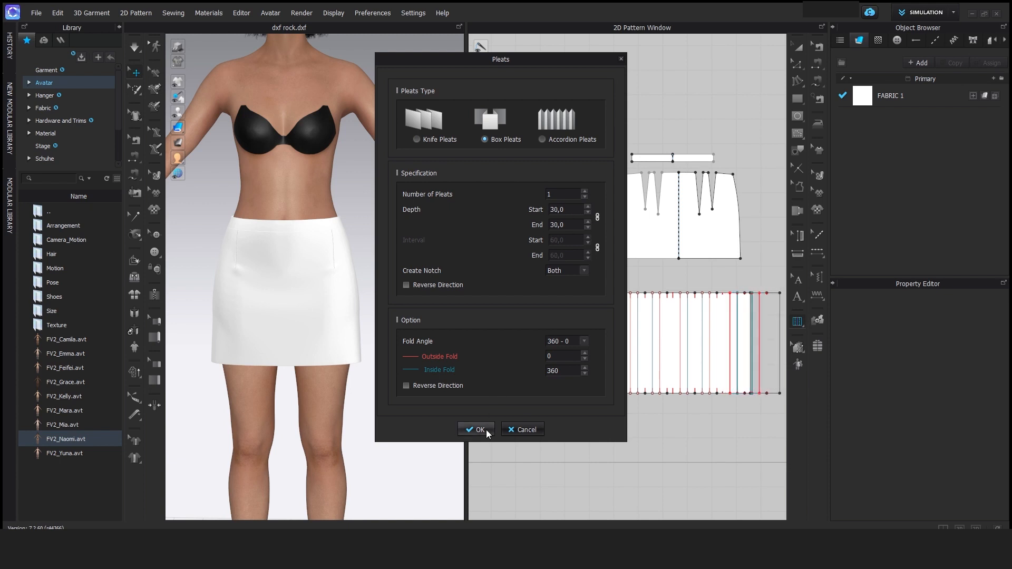
{"action": "left_click", "coordinate": [486, 429]}
Shift the pleated piece left beneath the skirt pieces in the 2D pattern and raise it in the 3D view
{"action": "left_click", "coordinate": [798, 49]}
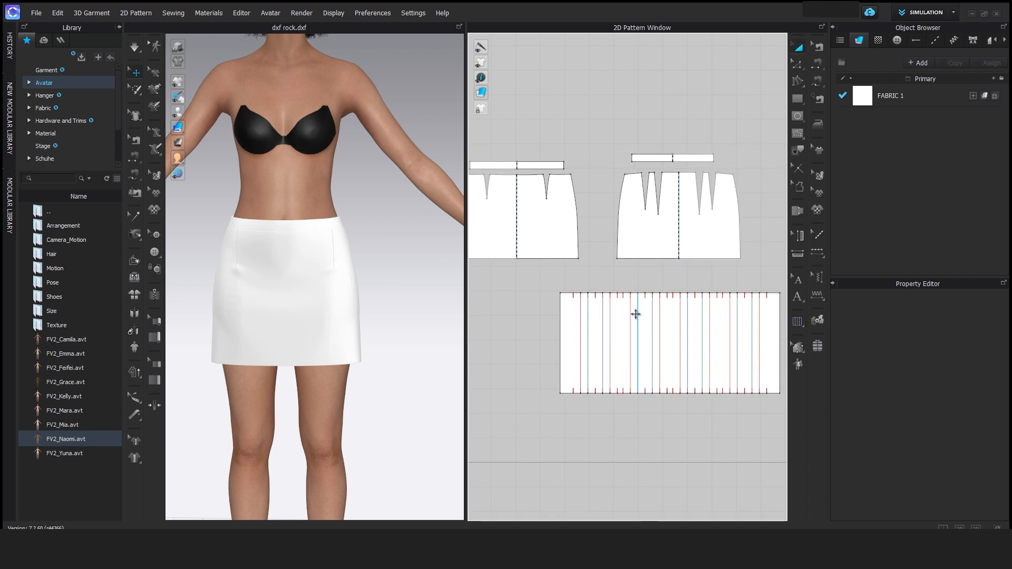
{"action": "left_click", "coordinate": [644, 319]}
{"action": "left_click_drag", "start_coordinate": [643, 319], "coordinate": [601, 307]}
{"action": "scroll", "coordinate": [399, 285], "scroll_direction": "down", "scroll_amount": 8}
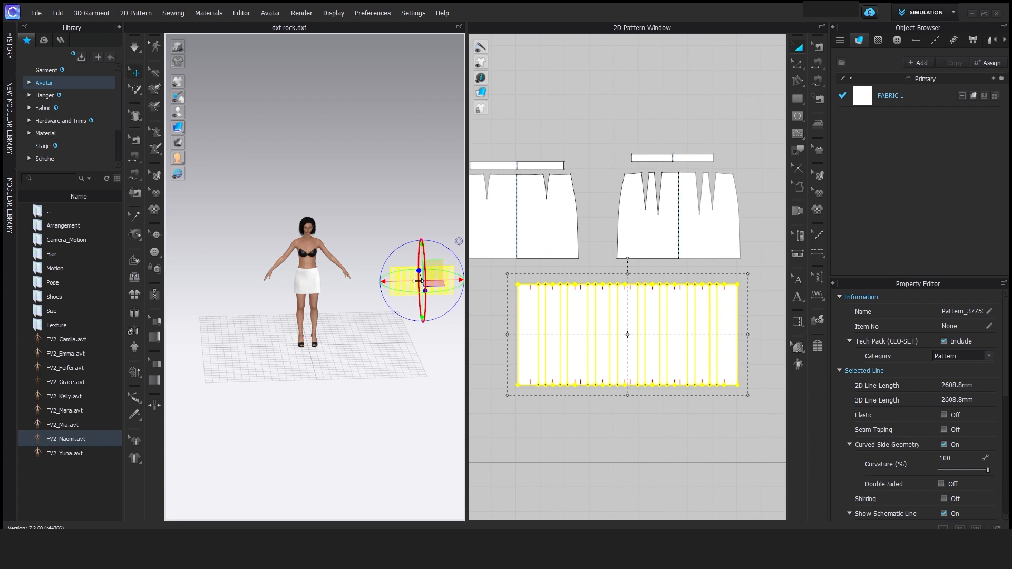
{"action": "left_click_drag", "start_coordinate": [423, 252], "coordinate": [423, 216]}
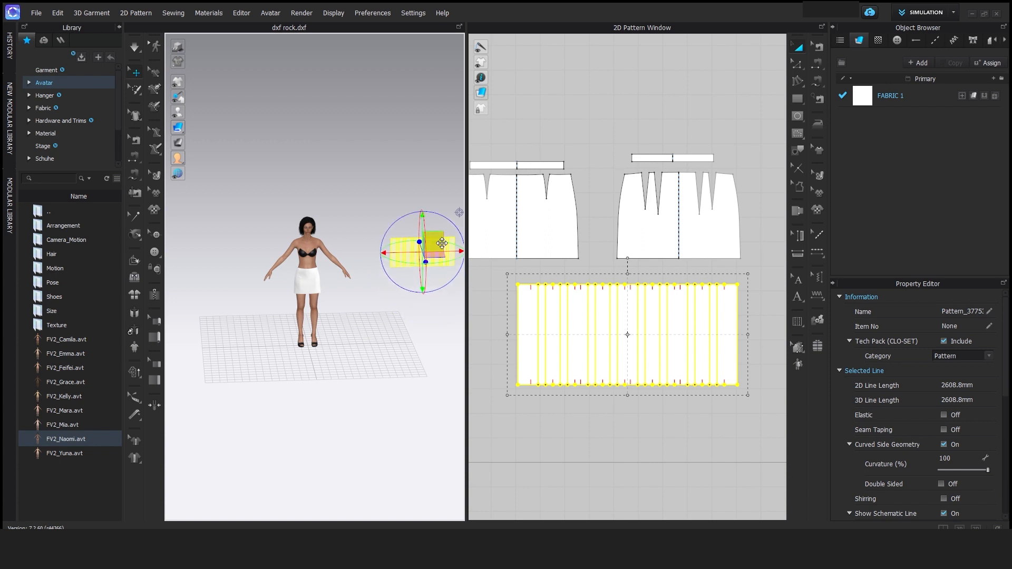
Strengthen the pleated pattern piece in the 3D view so its fabric is stiffened for folding
{"action": "scroll", "coordinate": [389, 277], "scroll_direction": "up", "scroll_amount": 3}
{"action": "middle_click_drag", "start_coordinate": [389, 277], "coordinate": [369, 292]}
{"action": "scroll", "coordinate": [369, 292], "scroll_direction": "up", "scroll_amount": 3}
{"action": "right_click_drag", "start_coordinate": [354, 311], "coordinate": [395, 317]}
{"action": "middle_click_drag", "start_coordinate": [395, 316], "coordinate": [331, 311]}
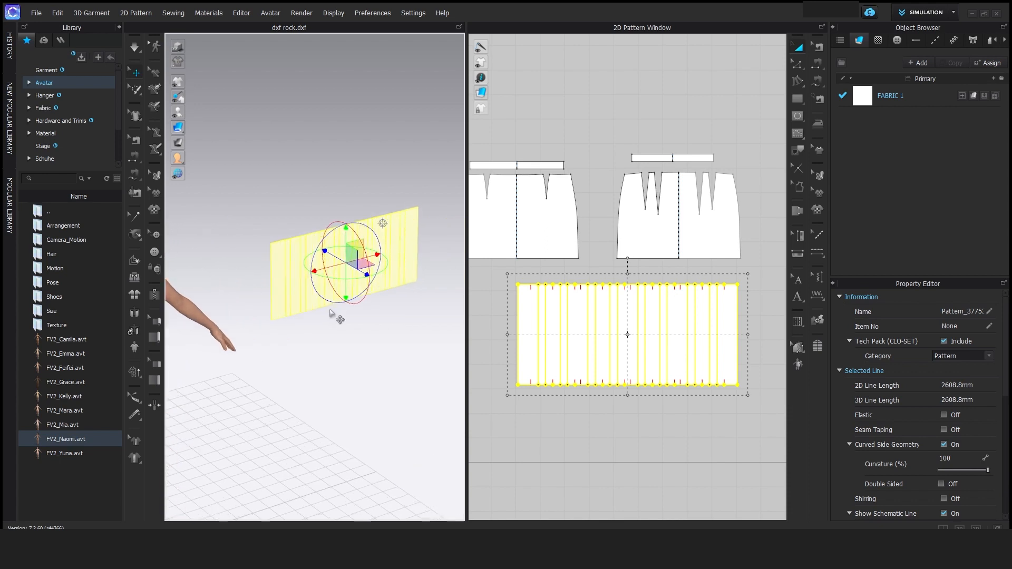
{"action": "left_click", "coordinate": [350, 161]}
{"action": "left_click", "coordinate": [381, 249]}
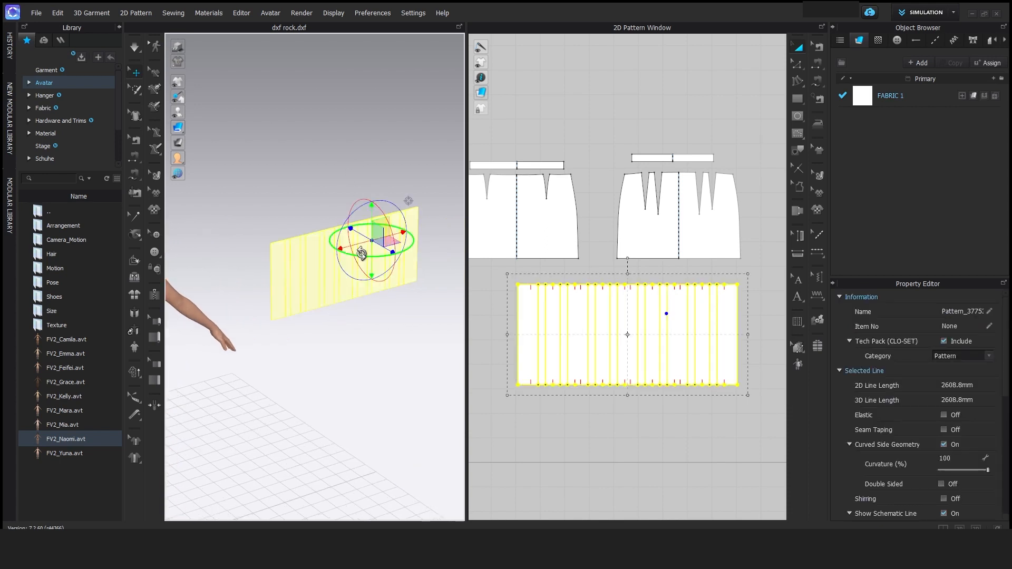
{"action": "right_click", "coordinate": [362, 253]}
{"action": "left_click", "coordinate": [386, 109]}
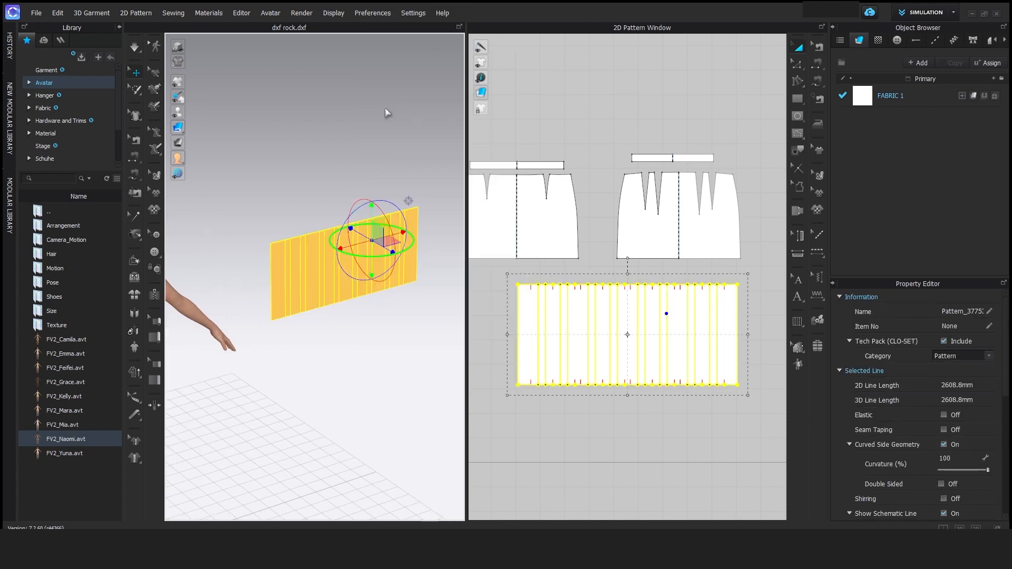
Simulate the pleated piece until its box pleats fold, and stop the simulation
{"action": "right_click_drag", "start_coordinate": [373, 250], "coordinate": [348, 358]}
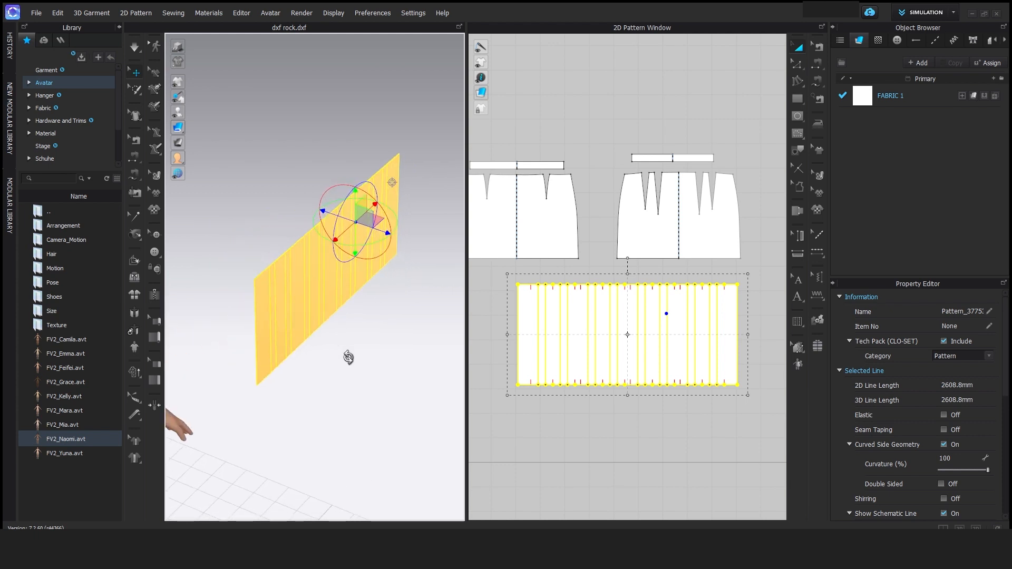
{"action": "key", "text": "space"}
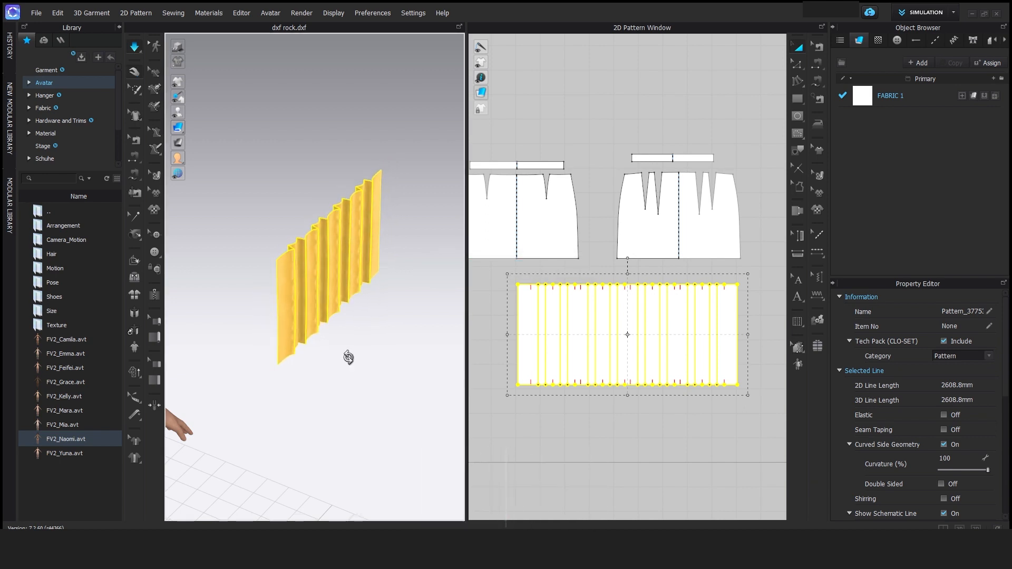
{"action": "key", "text": "space"}
Examine the simulated pleats and their fold edges from several angles in the 3D view
{"action": "right_click_drag", "start_coordinate": [353, 358], "coordinate": [338, 314]}
{"action": "scroll", "coordinate": [538, 294], "scroll_direction": "up", "scroll_amount": 5}
{"action": "left_click", "coordinate": [571, 253]}
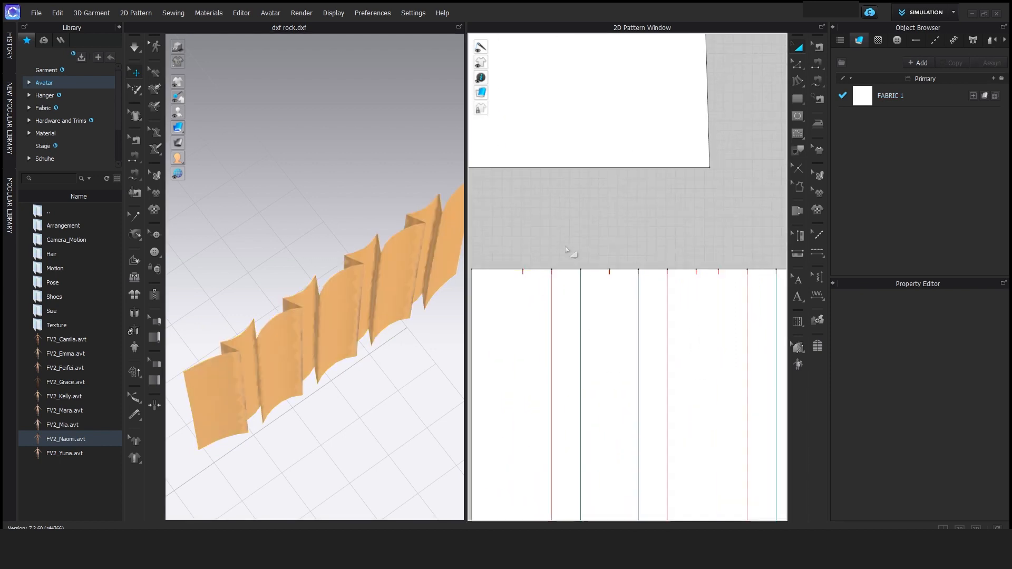
{"action": "right_click_drag", "start_coordinate": [311, 291], "coordinate": [256, 230]}
{"action": "scroll", "coordinate": [280, 272], "scroll_direction": "down", "scroll_amount": 2}
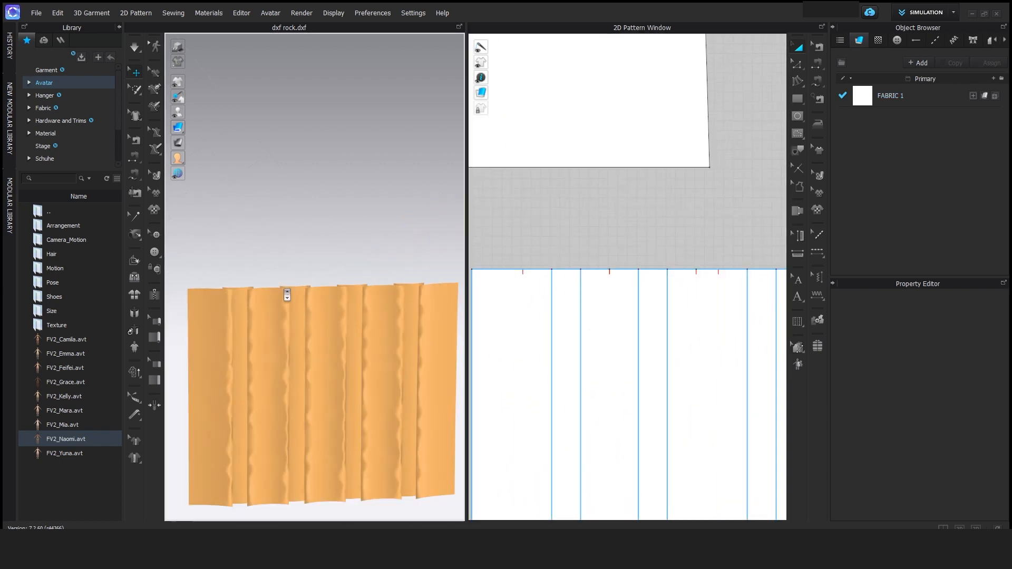
{"action": "middle_click_drag", "start_coordinate": [287, 296], "coordinate": [290, 276]}
{"action": "scroll", "coordinate": [290, 276], "scroll_direction": "down", "scroll_amount": 2}
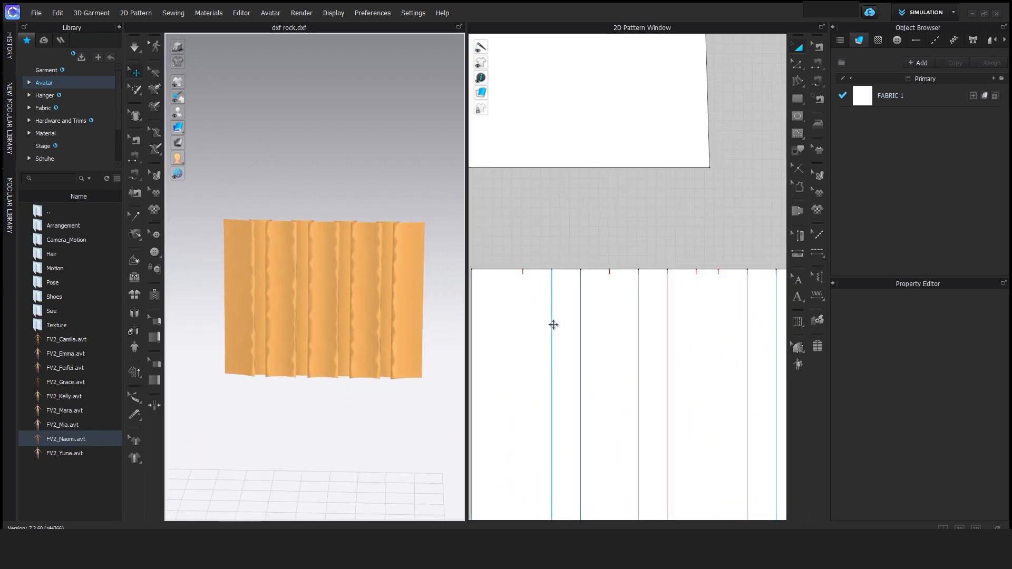
{"action": "scroll", "coordinate": [375, 293], "scroll_direction": "up", "scroll_amount": 5}
{"action": "middle_click_drag", "start_coordinate": [368, 290], "coordinate": [304, 287]}
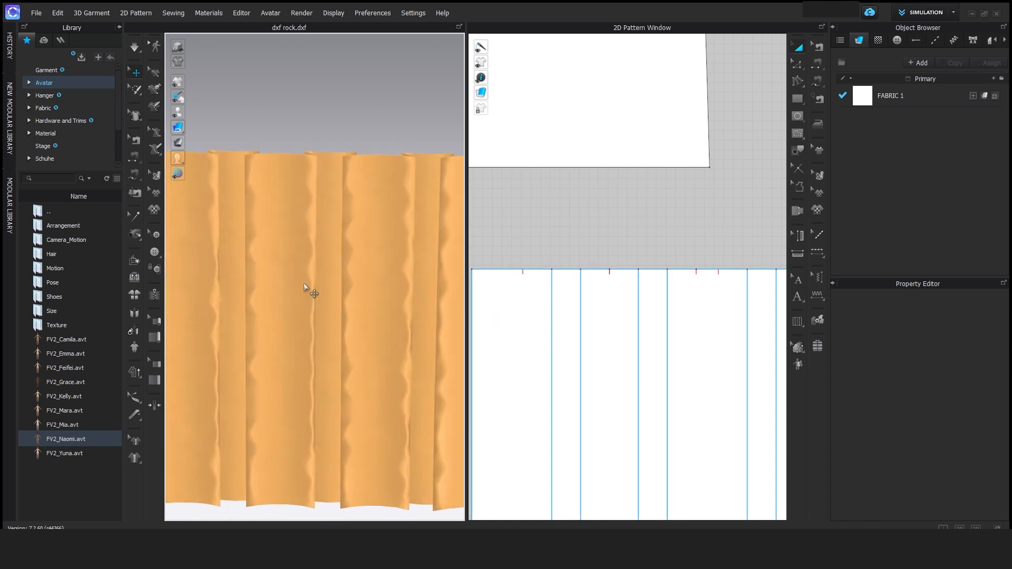
Select all internal pleat lines of the rectangle, turn on Fold Rendering for them and deselect the lines
{"action": "left_click", "coordinate": [551, 356]}
{"action": "key", "text": "ctrl+a"}
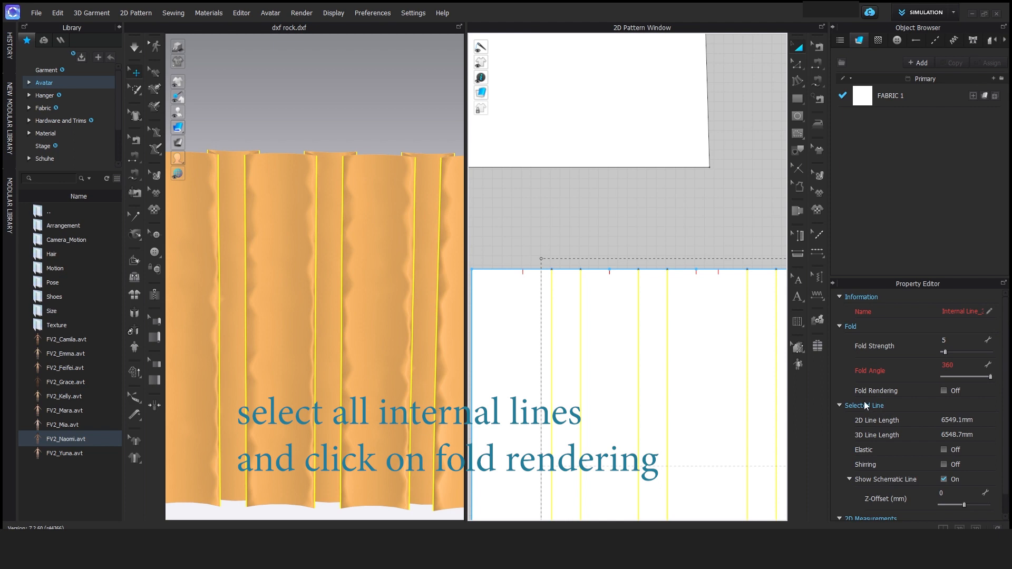
{"action": "left_click", "coordinate": [943, 391]}
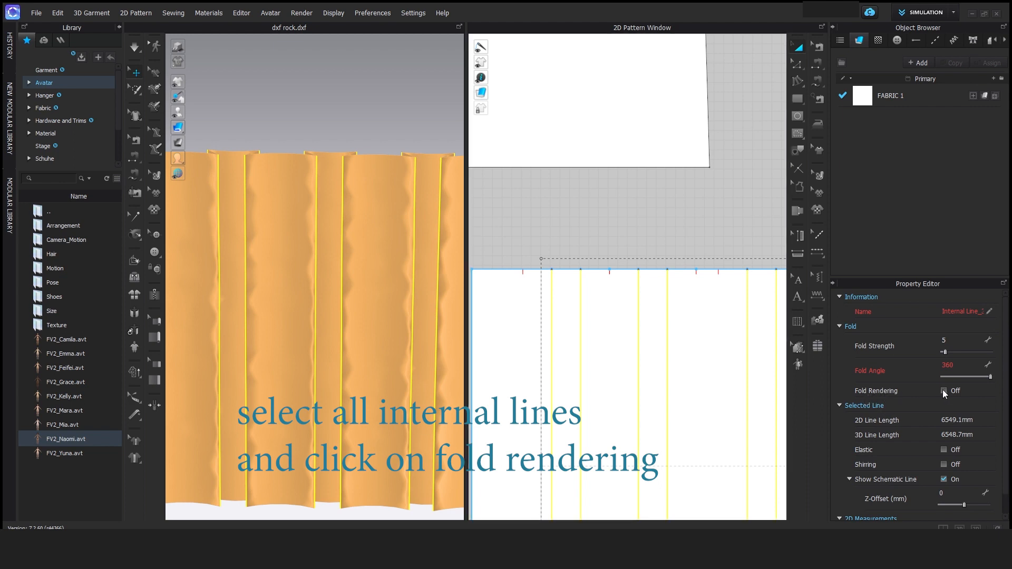
{"action": "right_click_drag", "start_coordinate": [370, 275], "coordinate": [305, 350]}
{"action": "key", "text": "Escape"}
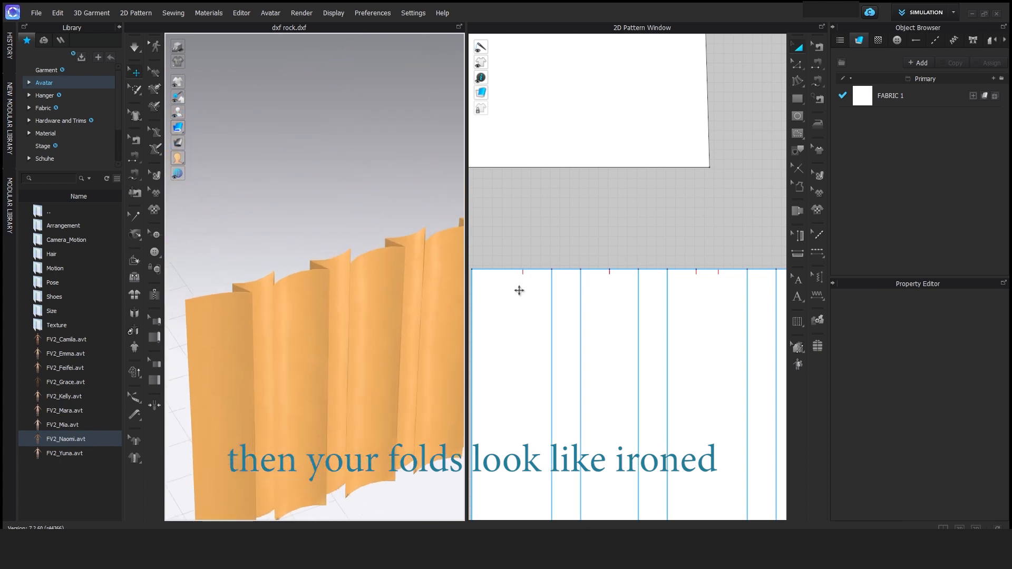
{"action": "scroll", "coordinate": [248, 303], "scroll_direction": "up", "scroll_amount": 5}
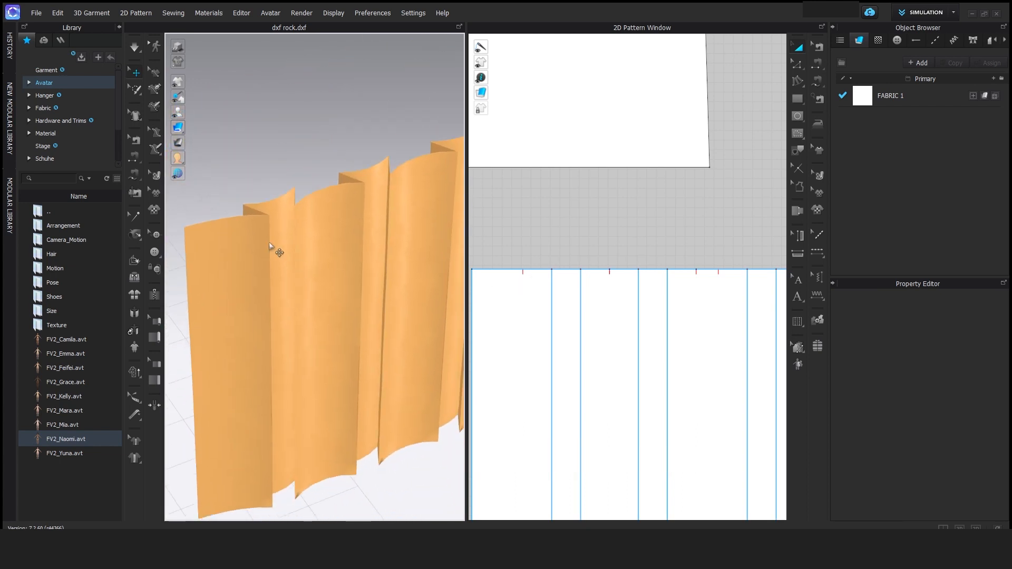
{"action": "left_click", "coordinate": [267, 226]}
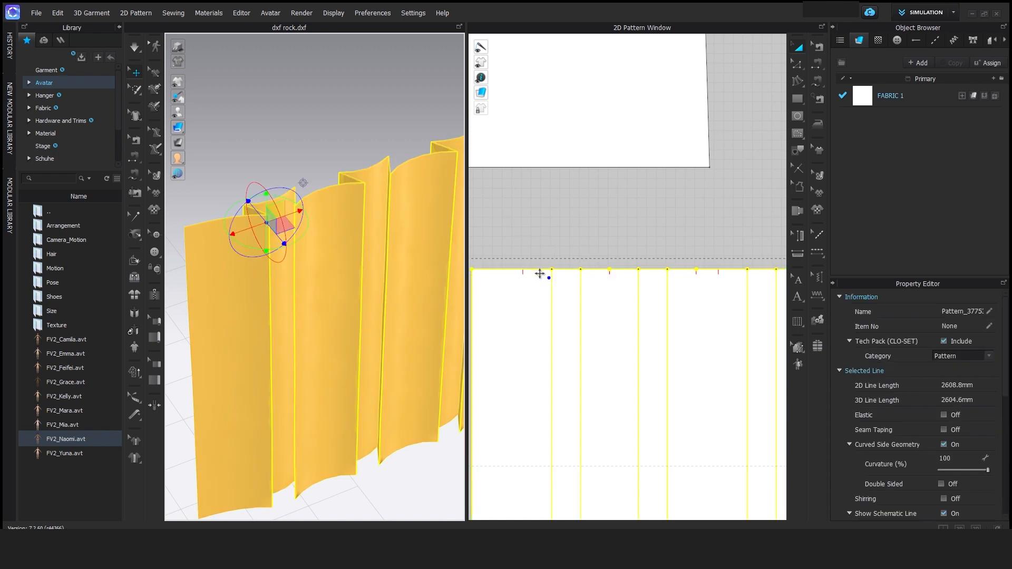
{"action": "left_click", "coordinate": [556, 249]}
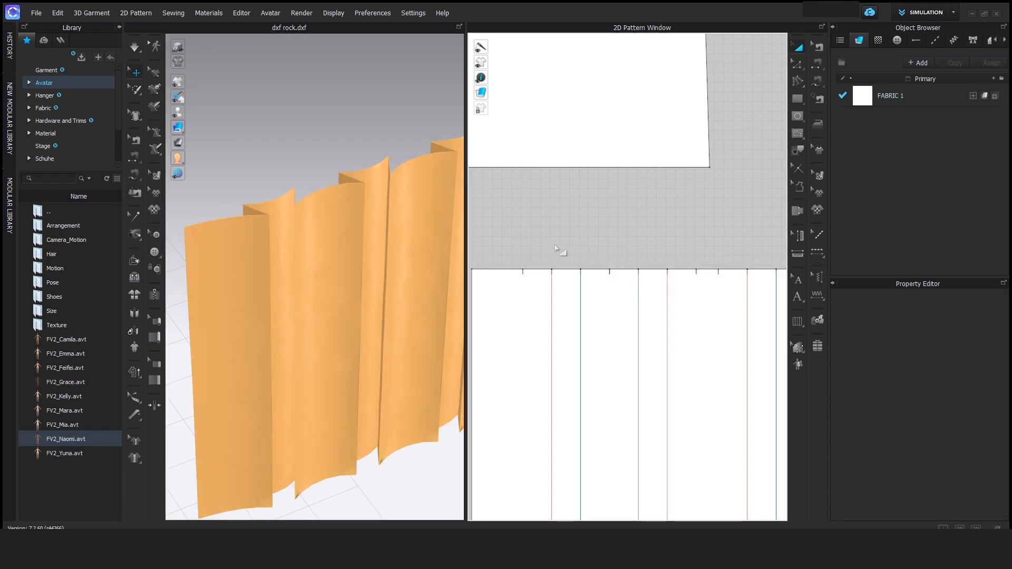
{"action": "left_click", "coordinate": [279, 210]}
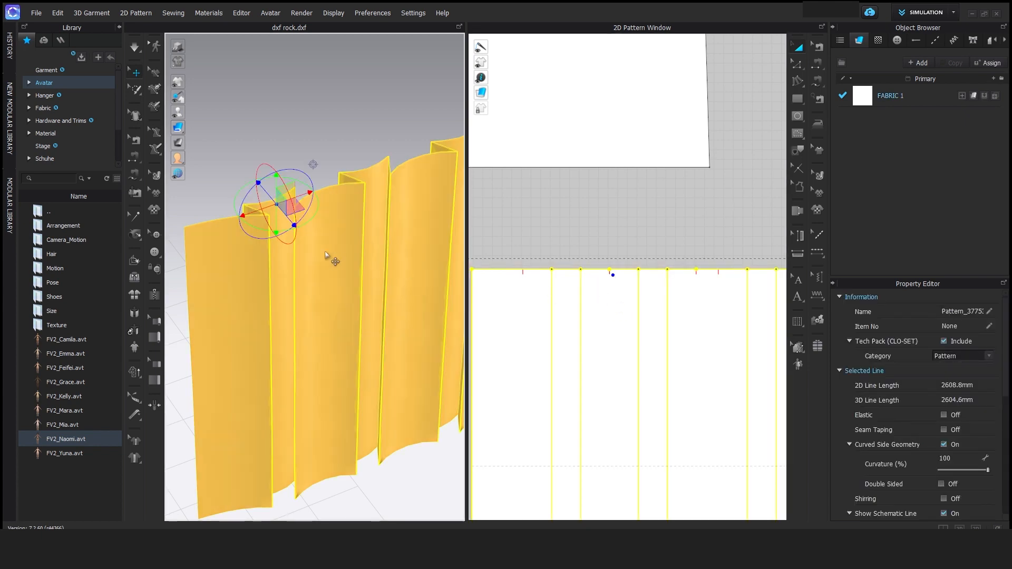
{"action": "left_click", "coordinate": [323, 146]}
{"action": "left_click", "coordinate": [543, 282]}
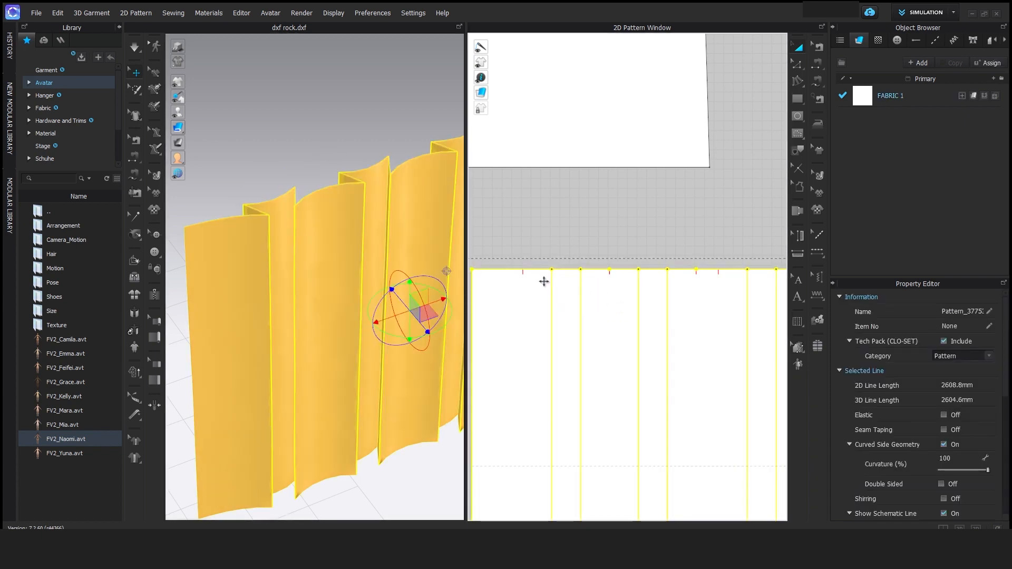
{"action": "left_click", "coordinate": [530, 220]}
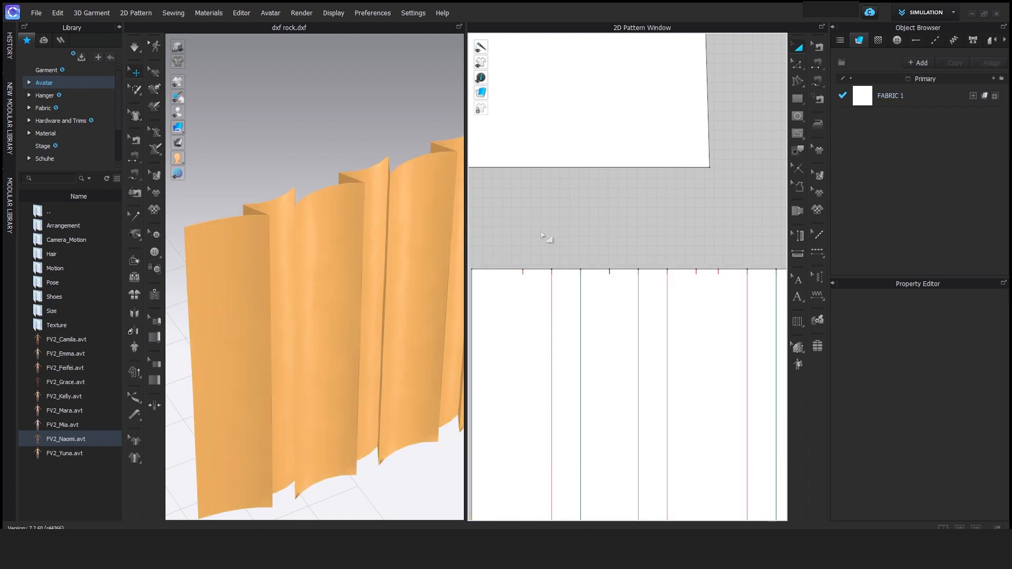
Segment-sew the adjoining 30 mm top-edge segments of the first box pleat together around its fold lines on the rectangular piece
{"action": "key", "text": "n"}
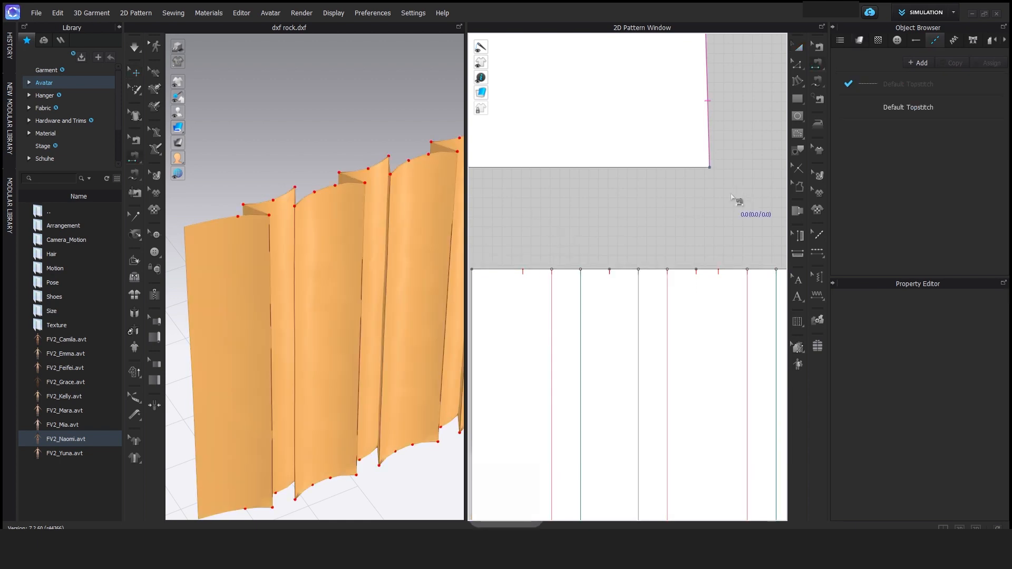
{"action": "left_click", "coordinate": [580, 269]}
{"action": "left_click", "coordinate": [587, 269]}
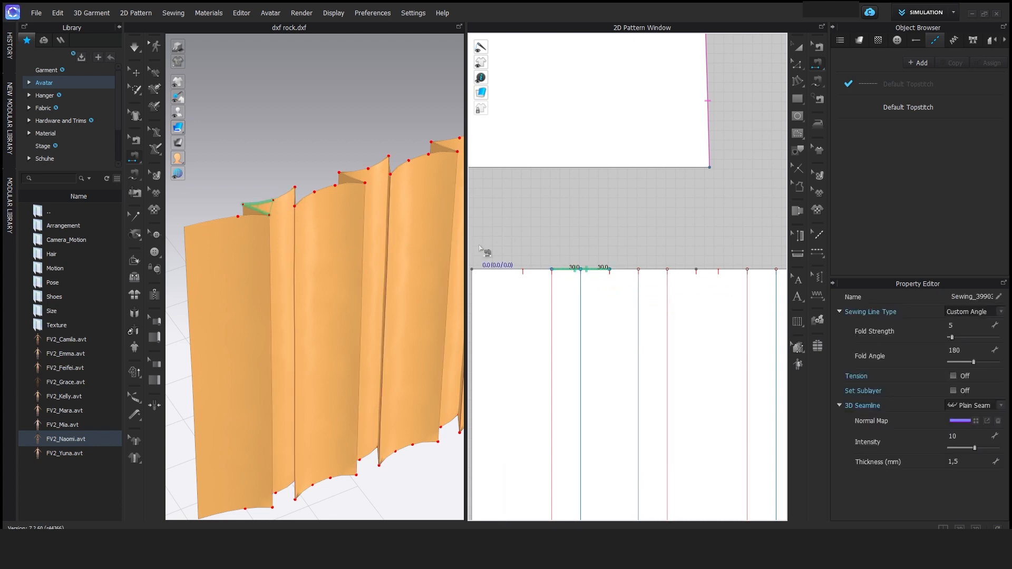
{"action": "left_click", "coordinate": [551, 270]}
{"action": "left_click", "coordinate": [550, 272]}
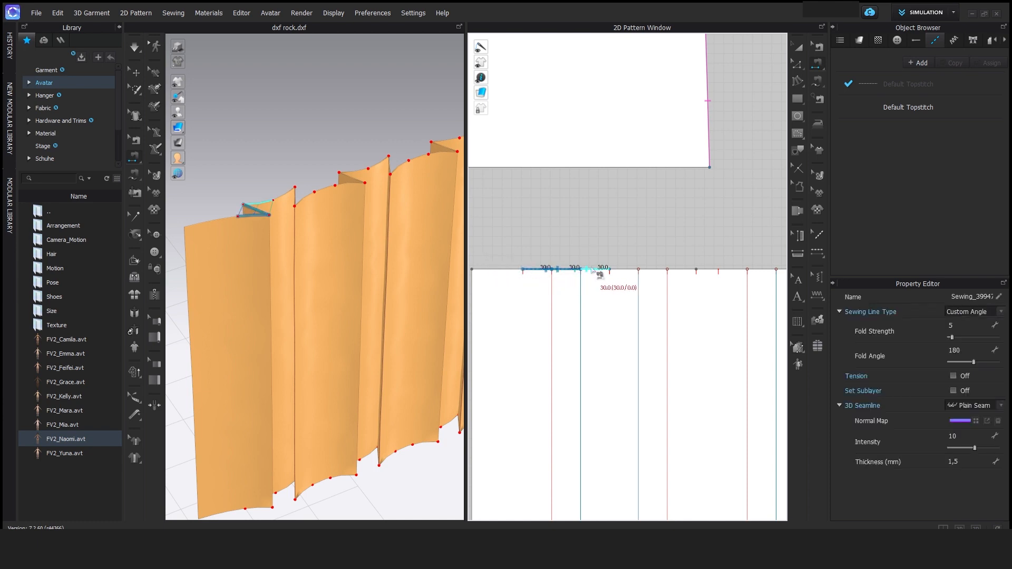
{"action": "left_click", "coordinate": [615, 272]}
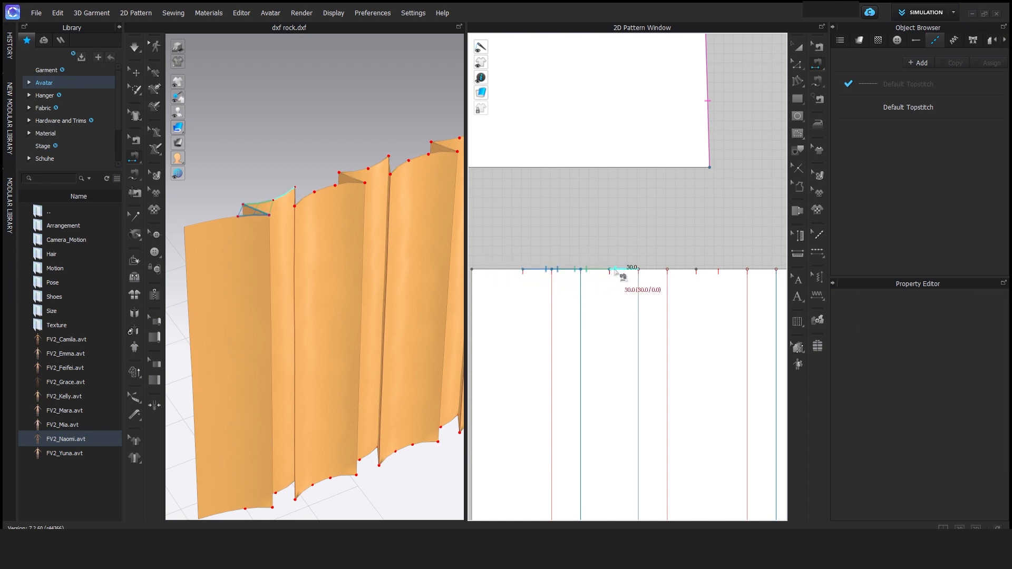
{"action": "left_click", "coordinate": [661, 271]}
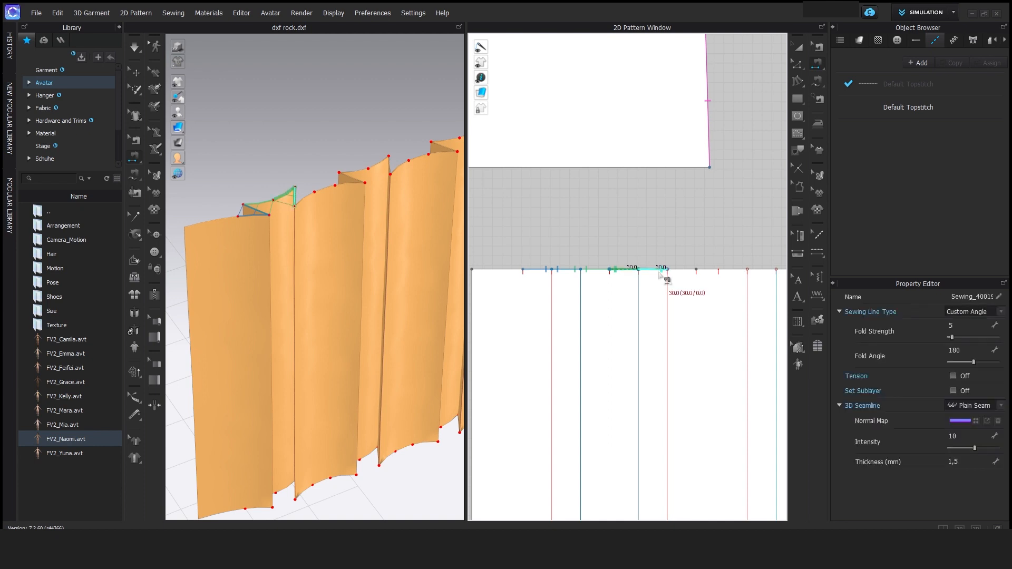
{"action": "left_click", "coordinate": [663, 272]}
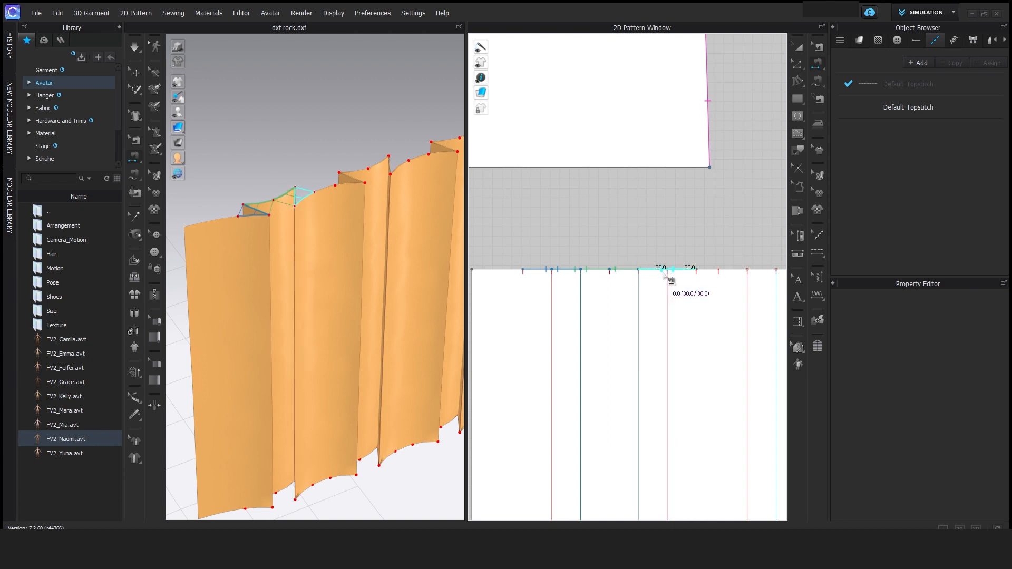
{"action": "left_click", "coordinate": [663, 273]}
Sew the four pairs of adjoining 30 mm top-edge segments that form the second box pleat of the rectangle
{"action": "middle_click_drag", "start_coordinate": [379, 236], "coordinate": [303, 249]}
{"action": "middle_click_drag", "start_coordinate": [672, 274], "coordinate": [513, 274]}
{"action": "left_click", "coordinate": [600, 275]}
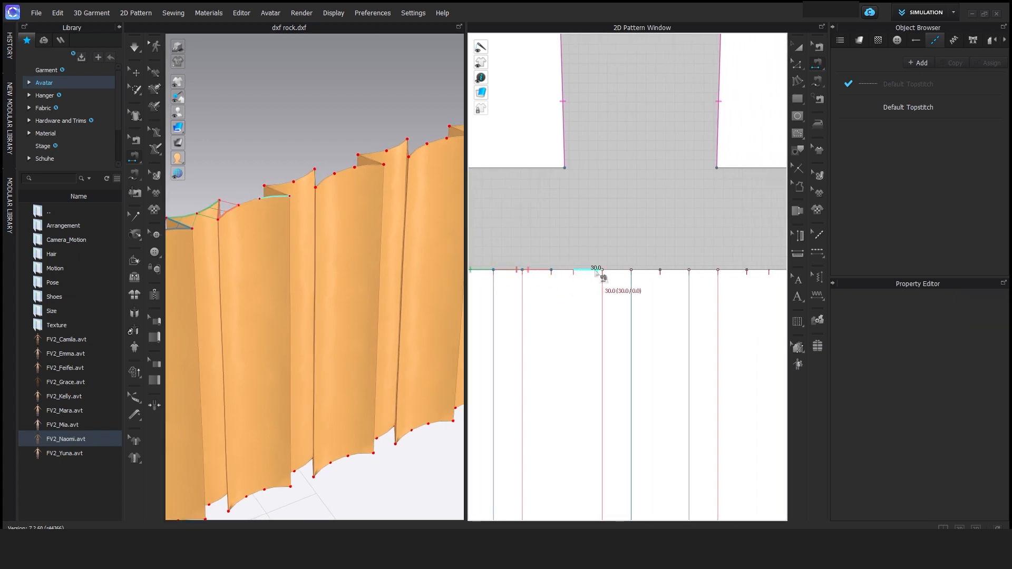
{"action": "left_click", "coordinate": [608, 272]}
{"action": "left_click", "coordinate": [636, 272]}
{"action": "left_click", "coordinate": [626, 272]}
{"action": "left_click", "coordinate": [639, 272]}
{"action": "left_click", "coordinate": [685, 272]}
{"action": "left_click", "coordinate": [700, 279]}
{"action": "left_click", "coordinate": [733, 277]}
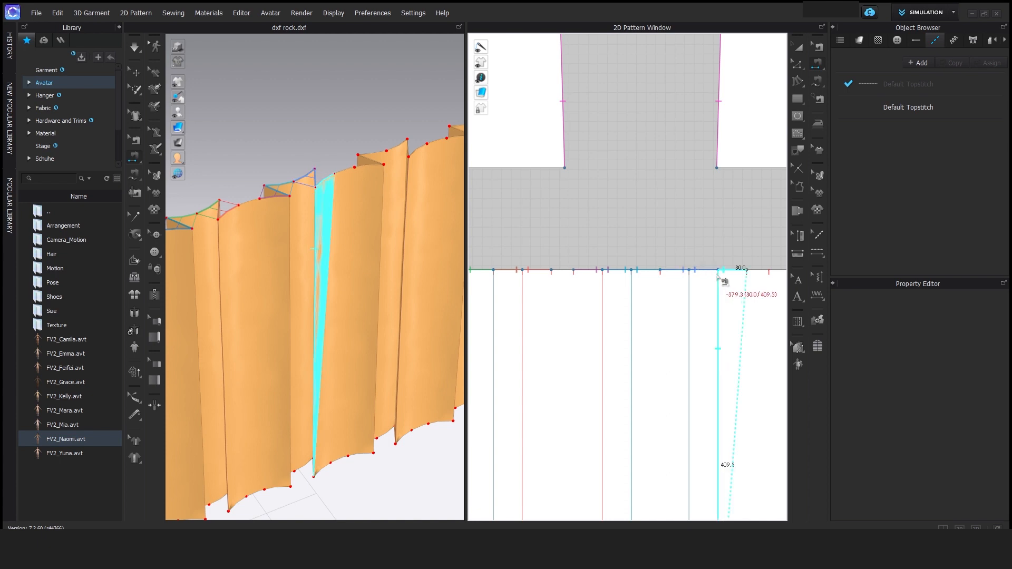
{"action": "left_click", "coordinate": [712, 275]}
Sew the third box pleat closed along the rectangle's top edge by pairing the 30 mm segments beside each fold line
{"action": "scroll", "coordinate": [713, 275], "scroll_direction": "down", "scroll_amount": 4}
{"action": "middle_click_drag", "start_coordinate": [748, 285], "coordinate": [570, 285]}
{"action": "scroll", "coordinate": [574, 287], "scroll_direction": "up", "scroll_amount": 3}
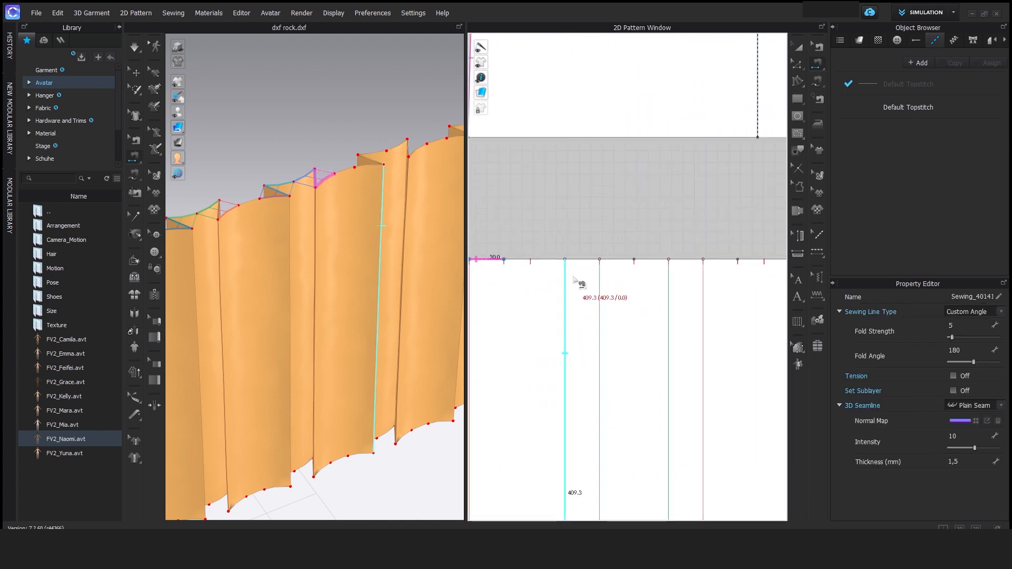
{"action": "left_click", "coordinate": [594, 274]}
{"action": "left_click", "coordinate": [615, 268]}
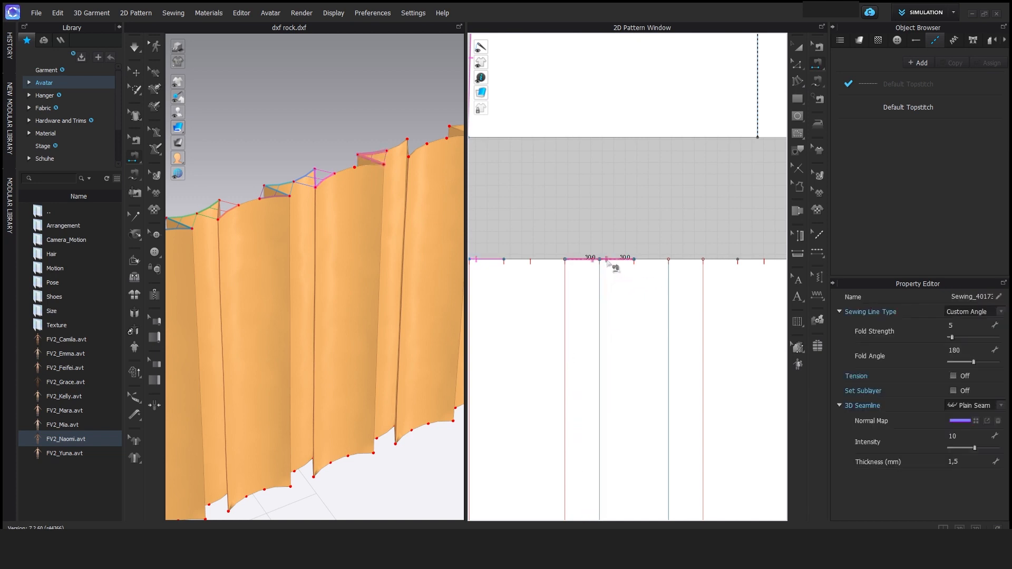
{"action": "left_click", "coordinate": [583, 267]}
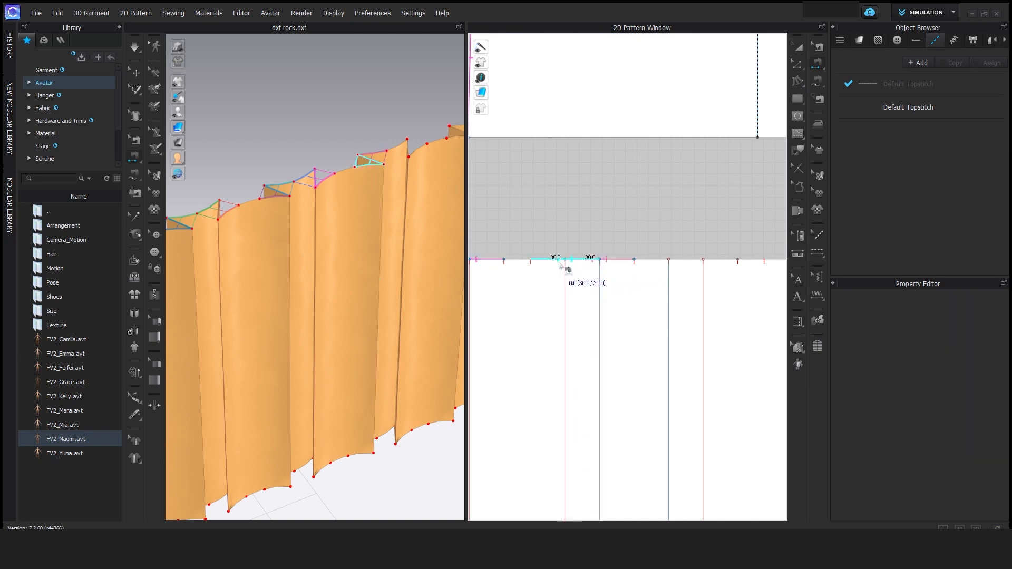
{"action": "left_click", "coordinate": [561, 267]}
{"action": "middle_click_drag", "start_coordinate": [411, 235], "coordinate": [267, 337]}
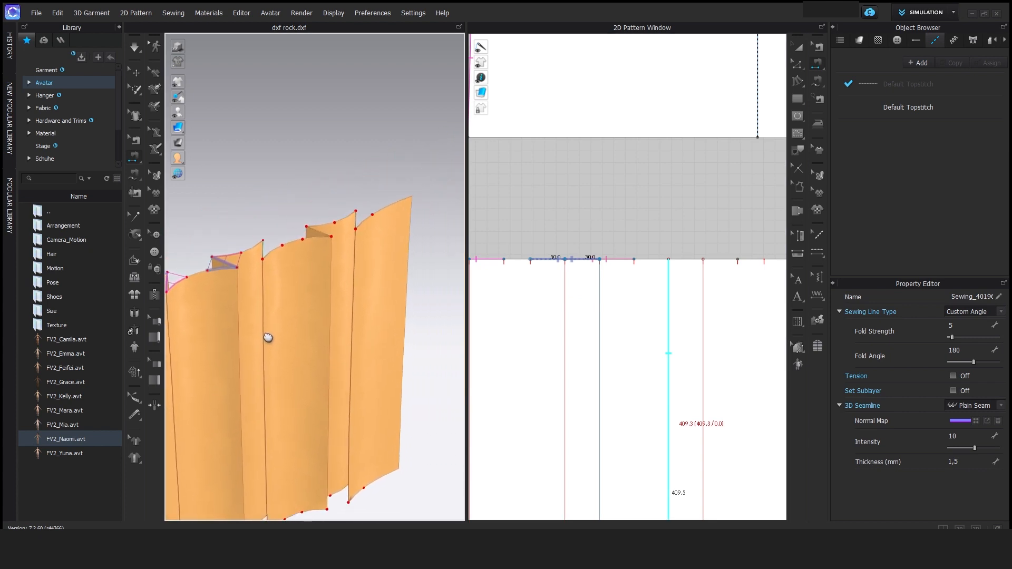
{"action": "left_click", "coordinate": [684, 266]}
{"action": "left_click", "coordinate": [669, 265]}
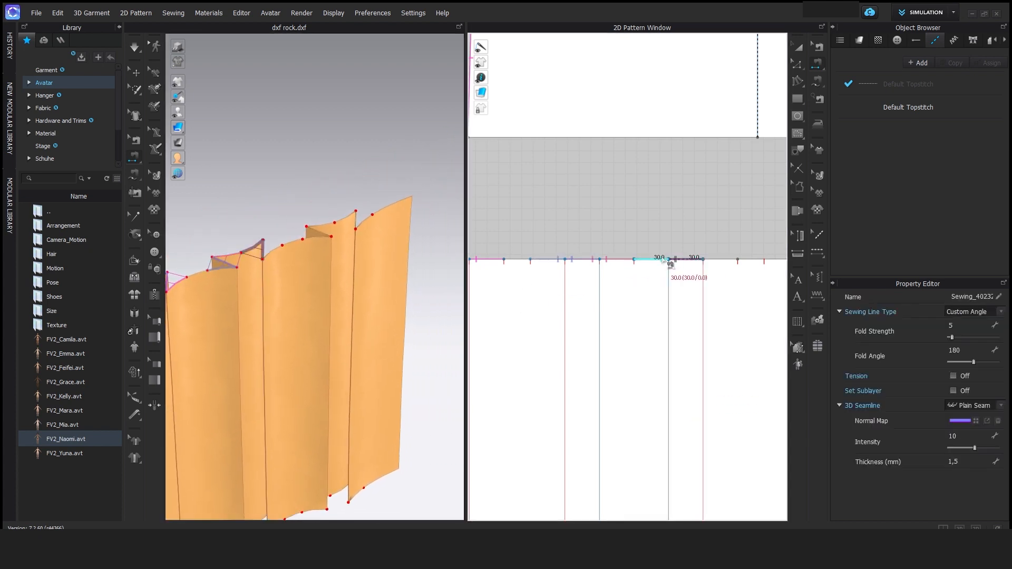
{"action": "left_click", "coordinate": [715, 267]}
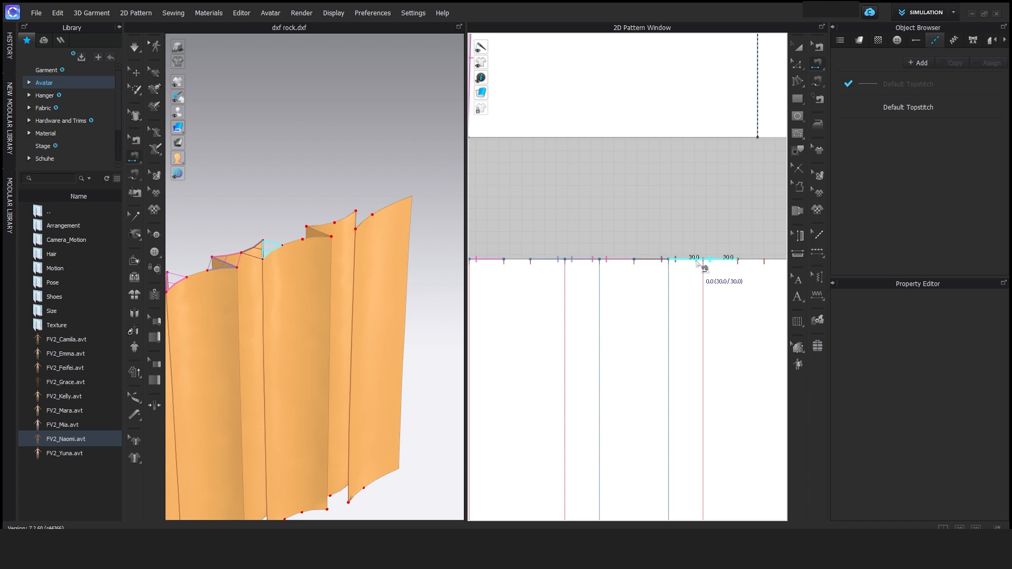
{"action": "left_click", "coordinate": [705, 268]}
Sew the paired 30 mm top-edge segments of the fourth and last box pleat of the rectangle
{"action": "middle_click_drag", "start_coordinate": [715, 279], "coordinate": [517, 279]}
{"action": "left_click", "coordinate": [599, 271]}
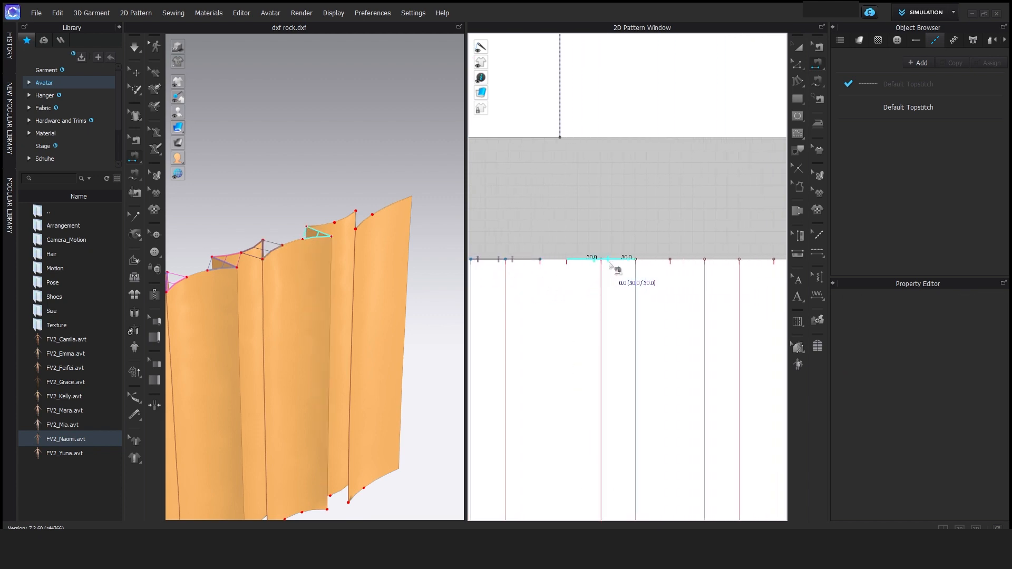
{"action": "left_click", "coordinate": [620, 265]}
{"action": "left_click", "coordinate": [634, 263]}
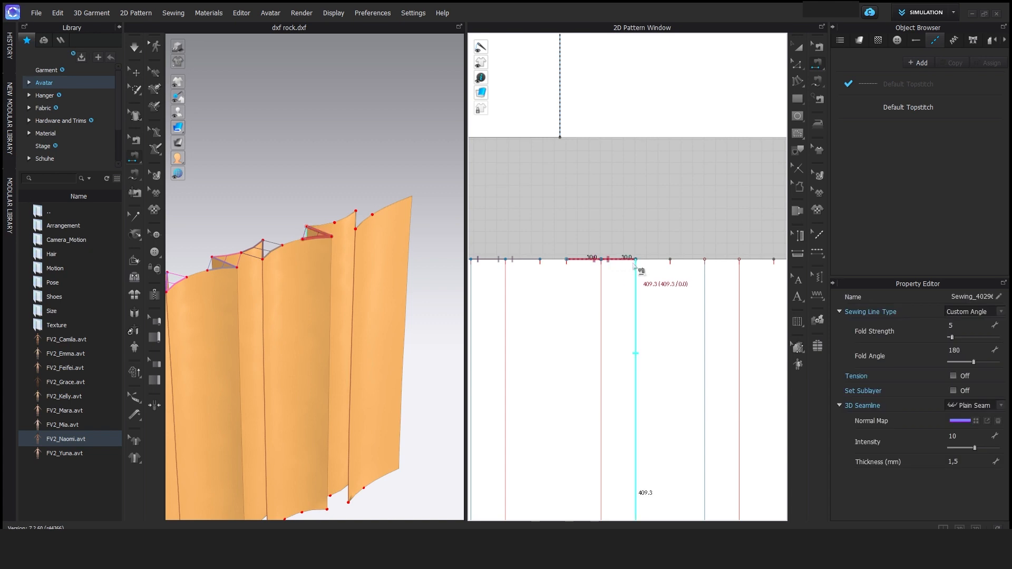
{"action": "left_click", "coordinate": [631, 264]}
{"action": "left_click", "coordinate": [642, 265]}
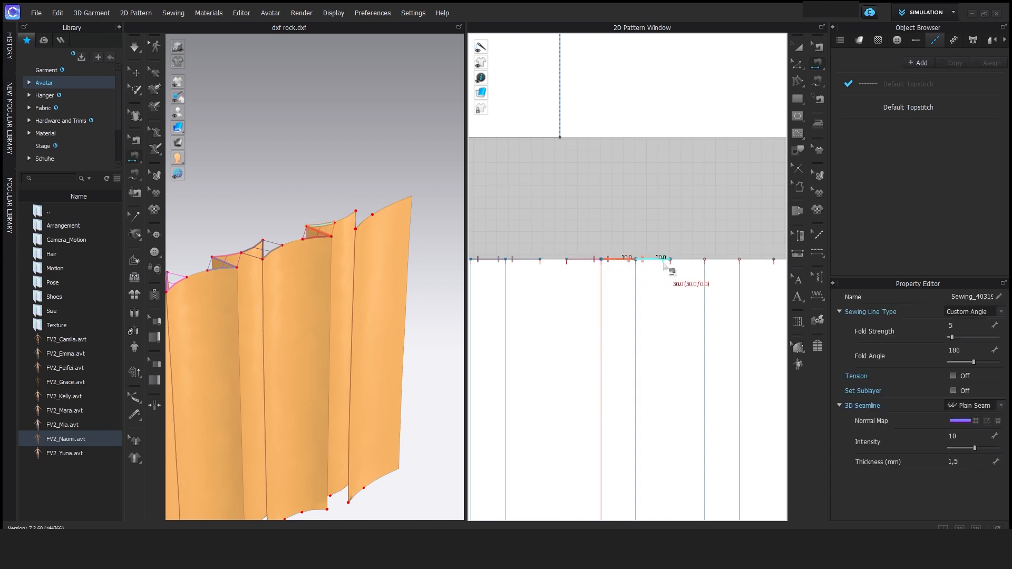
{"action": "left_click", "coordinate": [699, 266]}
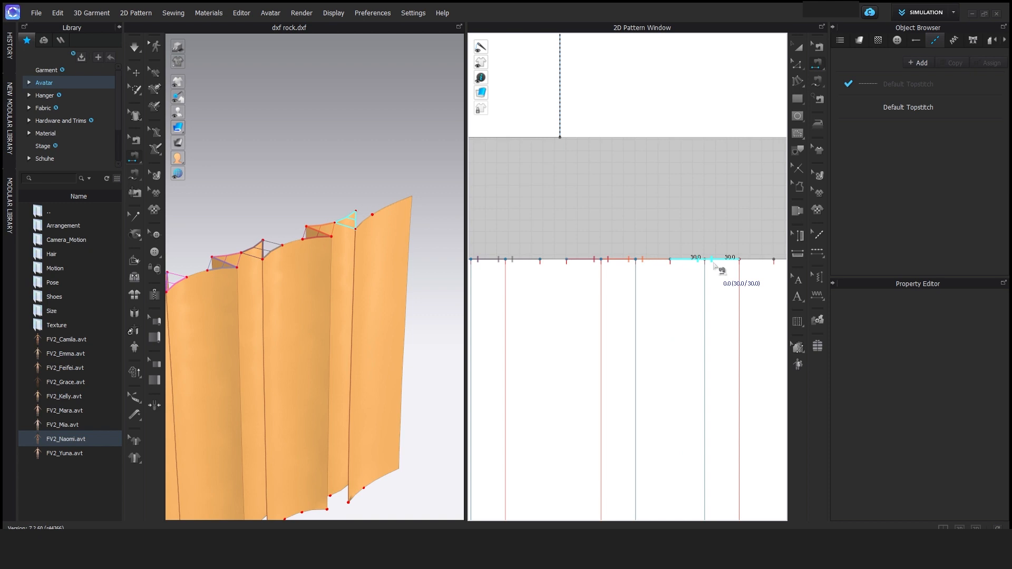
{"action": "left_click", "coordinate": [715, 264]}
{"action": "left_click", "coordinate": [750, 267]}
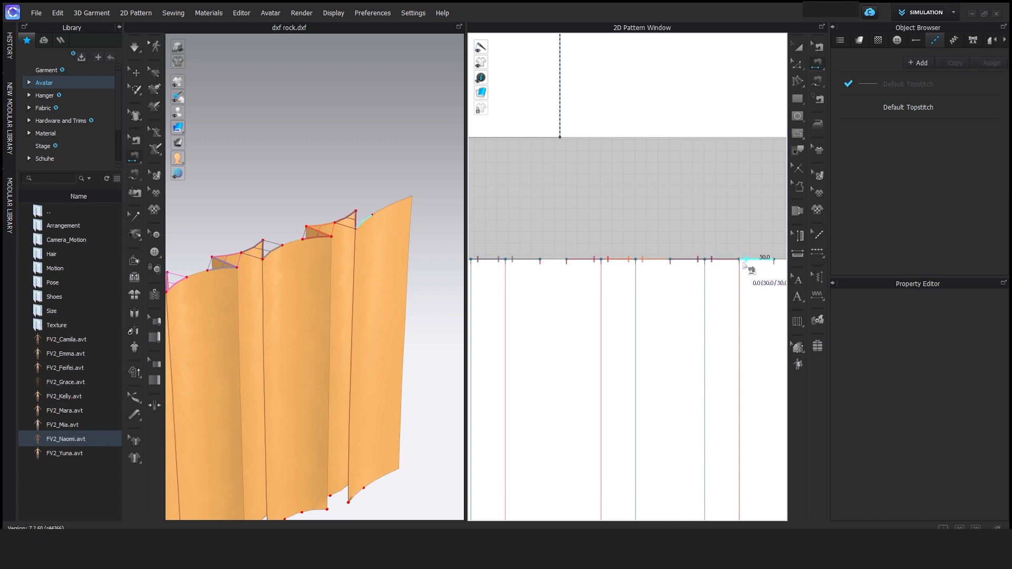
{"action": "left_click", "coordinate": [738, 266]}
Select the pleated piece in the 3D view and reorient it beside the avatar with the gizmo
{"action": "scroll", "coordinate": [738, 266], "scroll_direction": "down", "scroll_amount": 5}
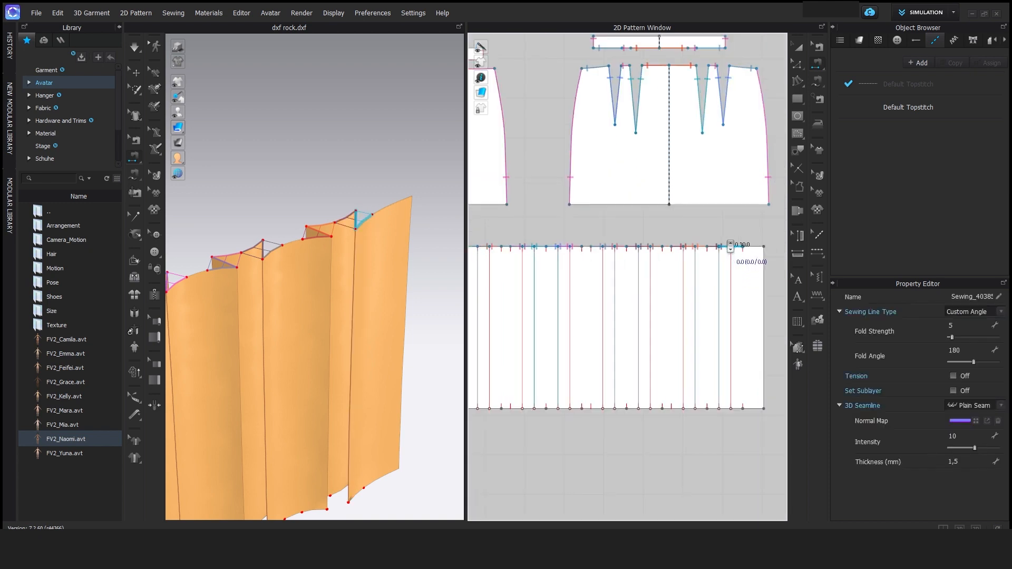
{"action": "scroll", "coordinate": [410, 265], "scroll_direction": "down", "scroll_amount": 3}
{"action": "scroll", "coordinate": [410, 266], "scroll_direction": "down", "scroll_amount": 3}
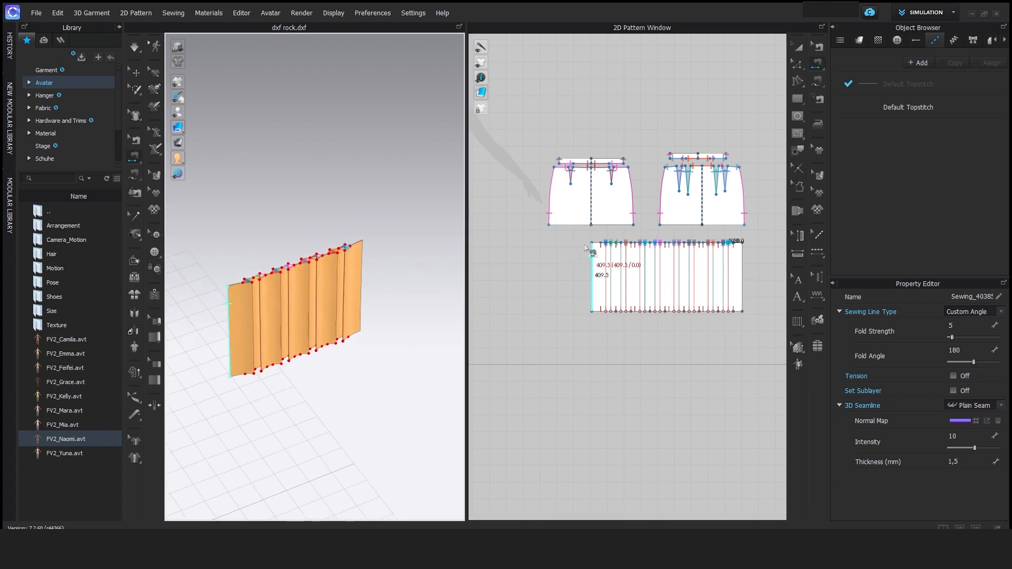
{"action": "scroll", "coordinate": [565, 256], "scroll_direction": "up", "scroll_amount": 3}
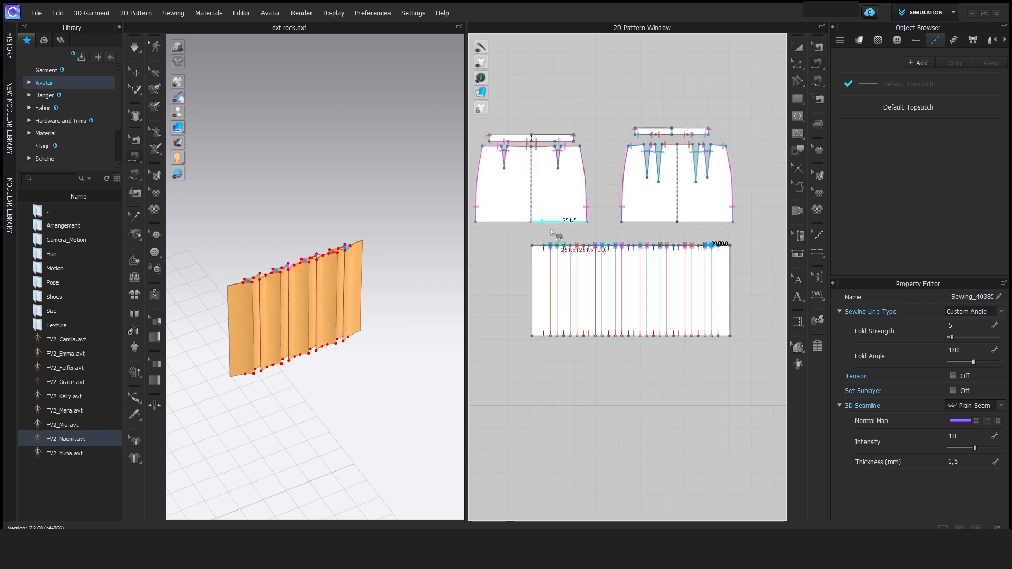
{"action": "left_click", "coordinate": [797, 47]}
{"action": "scroll", "coordinate": [328, 259], "scroll_direction": "down", "scroll_amount": 2}
{"action": "middle_click_drag", "start_coordinate": [319, 275], "coordinate": [400, 311]}
{"action": "scroll", "coordinate": [399, 311], "scroll_direction": "up", "scroll_amount": 1}
{"action": "left_click", "coordinate": [391, 330]}
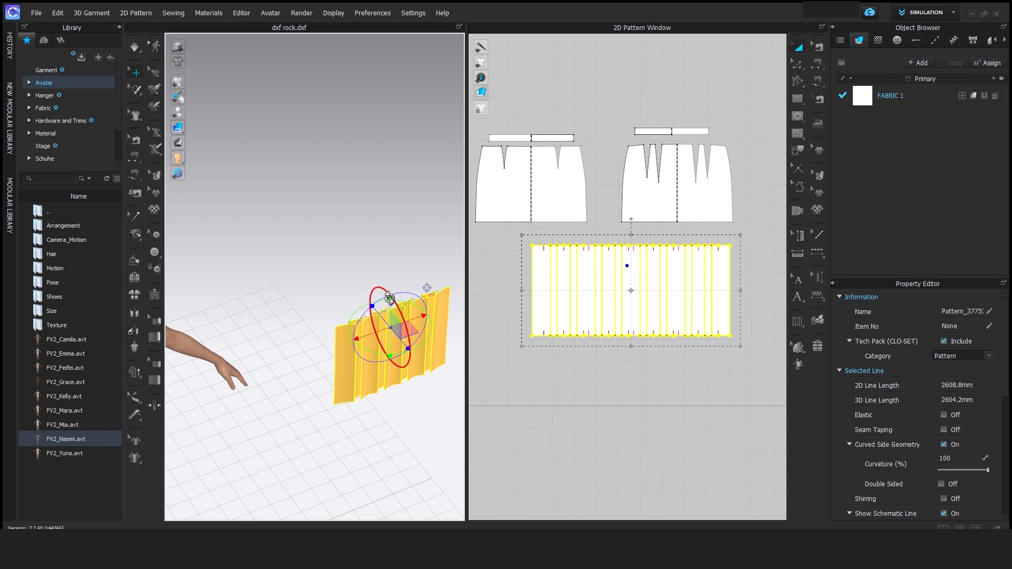
{"action": "left_click_drag", "start_coordinate": [433, 323], "coordinate": [279, 343]}
{"action": "middle_click_drag", "start_coordinate": [280, 342], "coordinate": [421, 275]}
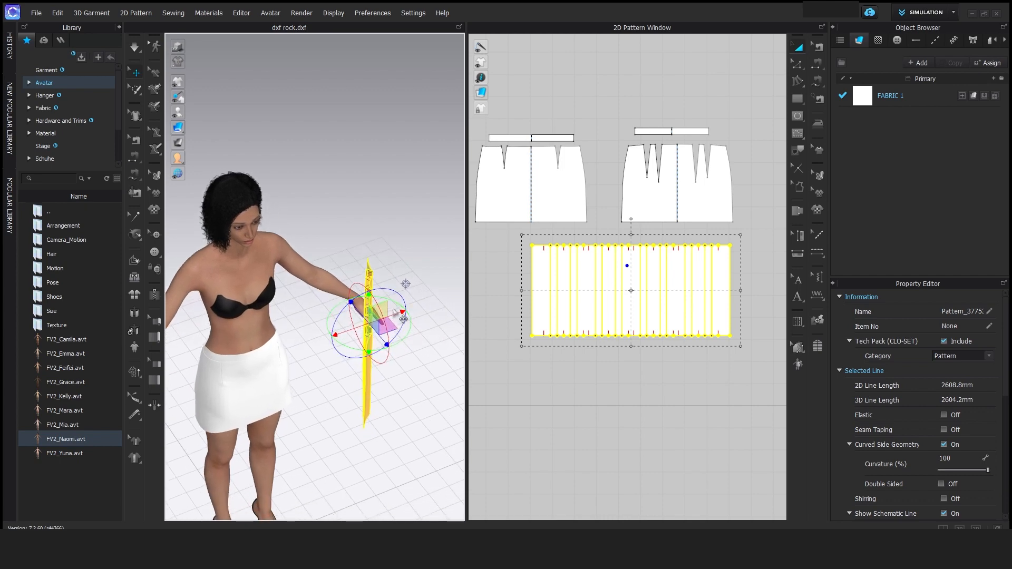
Move the pleated piece close to the skirt at the avatar's hip, adjust its rotation and deselect it
{"action": "left_click_drag", "start_coordinate": [397, 312], "coordinate": [346, 328]}
{"action": "right_click_drag", "start_coordinate": [347, 332], "coordinate": [297, 323]}
{"action": "left_click_drag", "start_coordinate": [306, 321], "coordinate": [349, 299]}
{"action": "right_click_drag", "start_coordinate": [350, 300], "coordinate": [377, 364]}
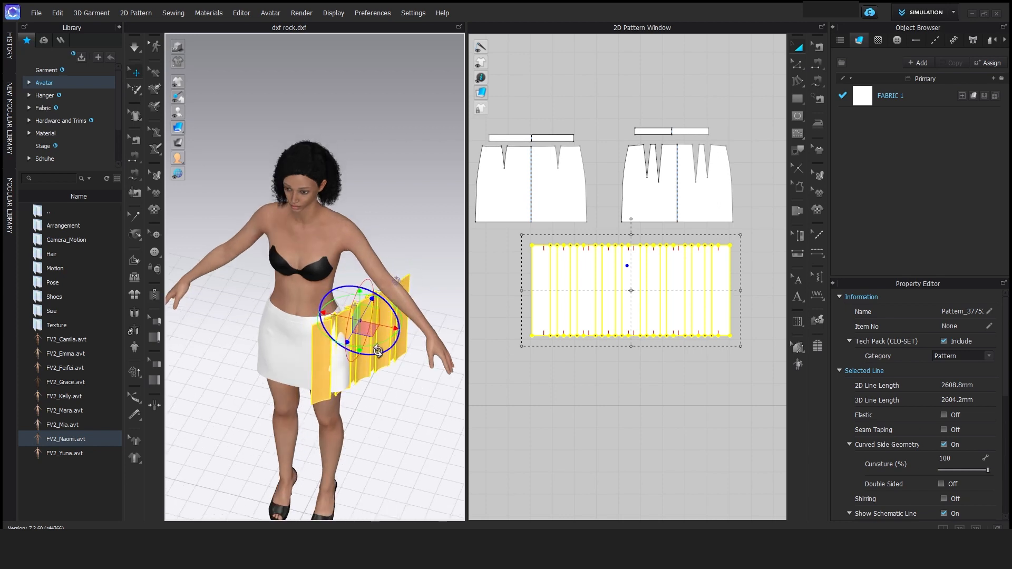
{"action": "left_click_drag", "start_coordinate": [378, 344], "coordinate": [385, 334]}
{"action": "key", "text": "3"}
{"action": "left_click", "coordinate": [600, 410]}
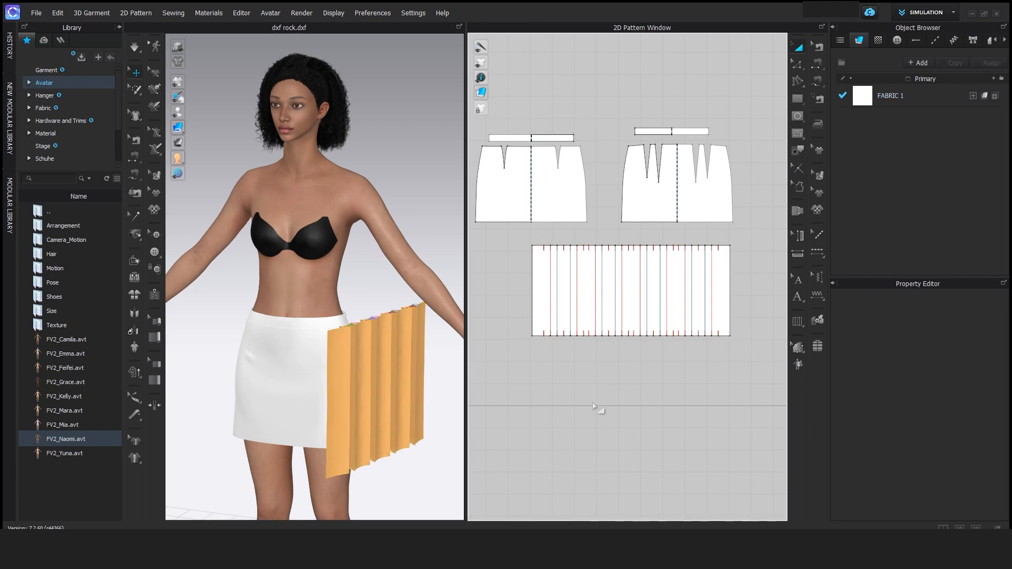
Start M:N Free Sewing and pick the first 83 mm visible segment on the pleated rectangle's top edge
{"action": "middle_click_drag", "start_coordinate": [582, 228], "coordinate": [549, 235]}
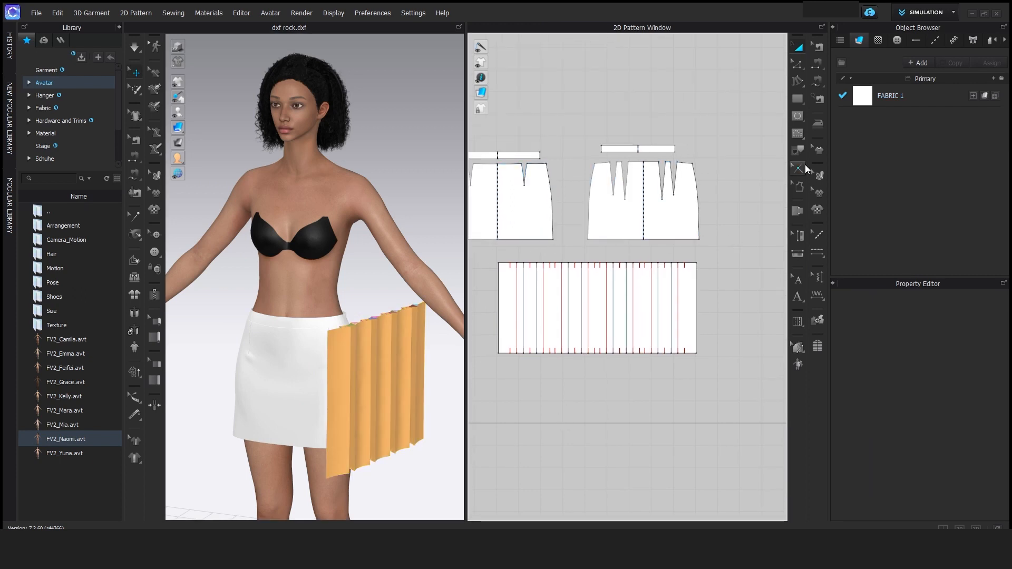
{"action": "left_click", "coordinate": [823, 83]}
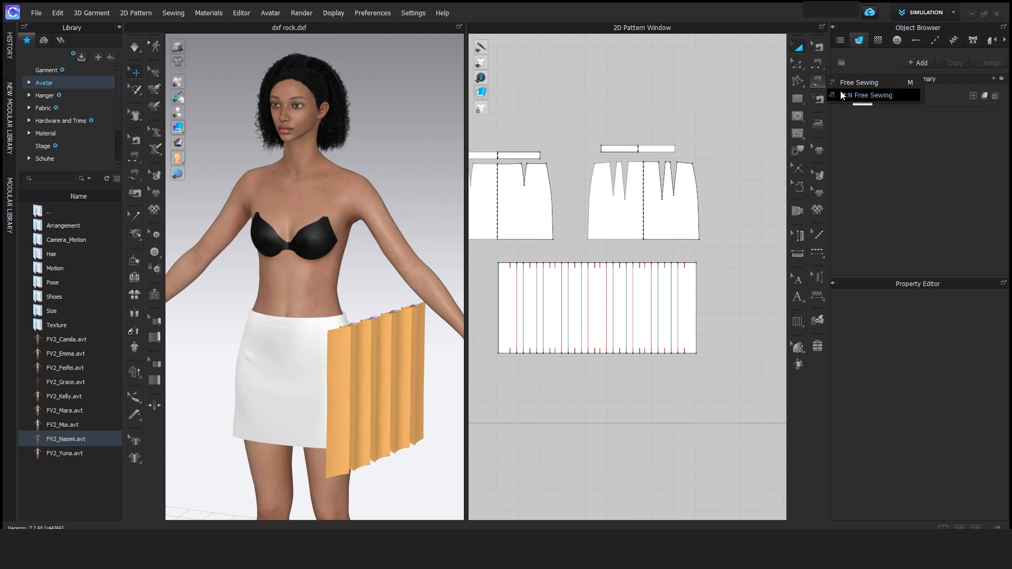
{"action": "left_click", "coordinate": [842, 94]}
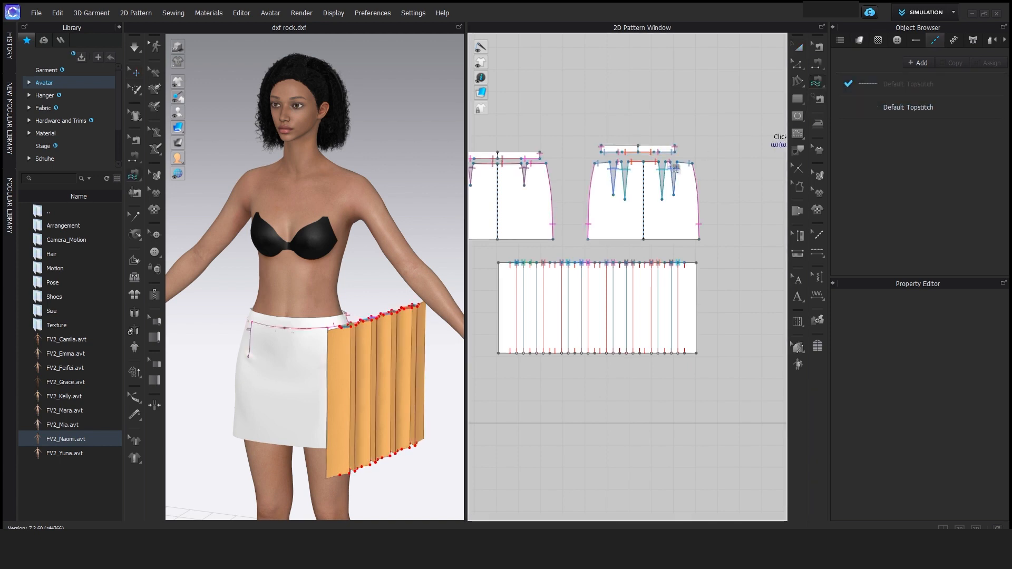
{"action": "middle_click_drag", "start_coordinate": [540, 254], "coordinate": [565, 253]}
{"action": "scroll", "coordinate": [538, 263], "scroll_direction": "up", "scroll_amount": 3}
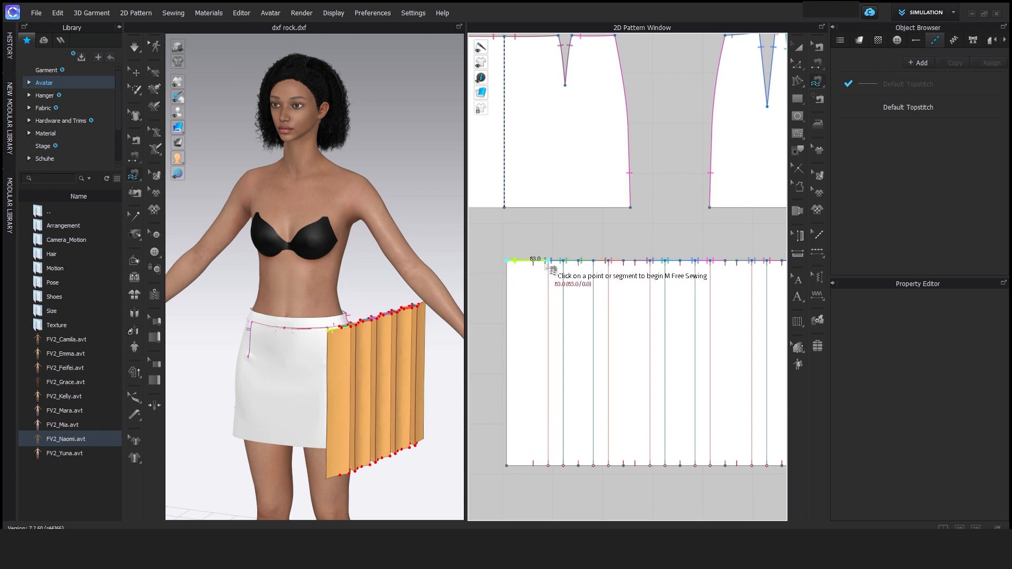
{"action": "left_click", "coordinate": [548, 262]}
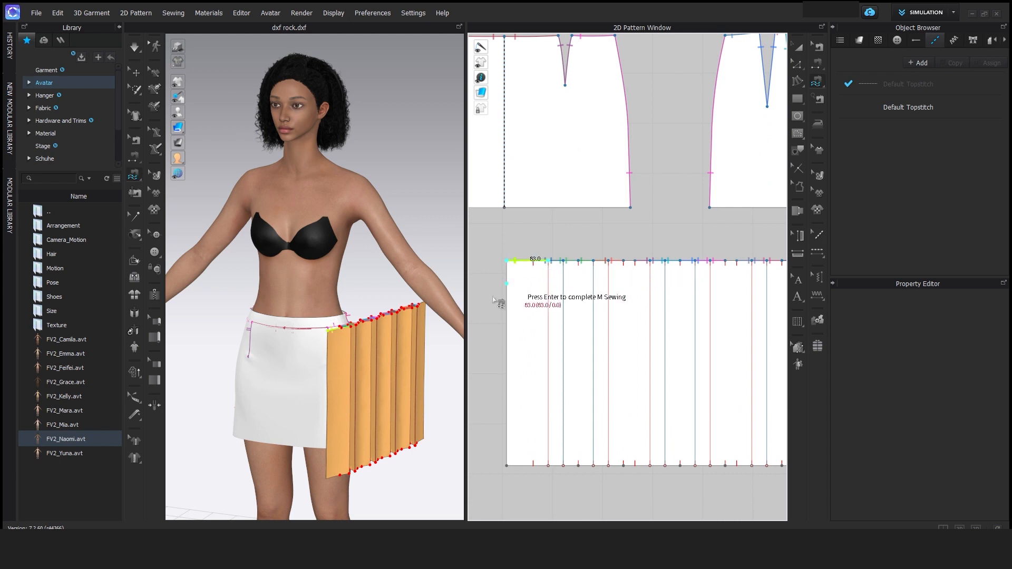
{"action": "scroll", "coordinate": [342, 286], "scroll_direction": "up", "scroll_amount": 2}
{"action": "right_click_drag", "start_coordinate": [343, 286], "coordinate": [349, 345]}
{"action": "scroll", "coordinate": [349, 345], "scroll_direction": "up", "scroll_amount": 2}
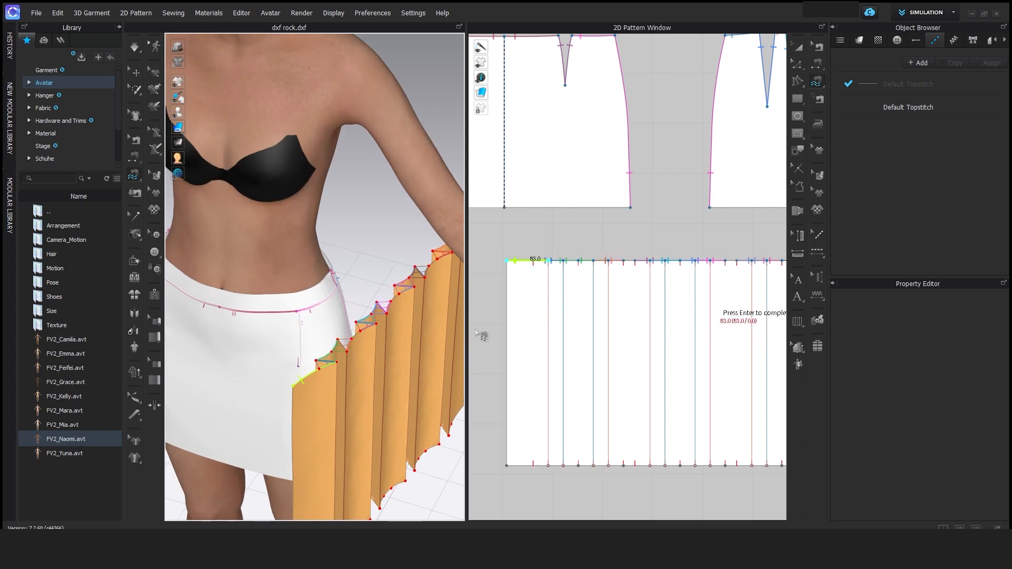
Add the remaining four 83 mm visible segments between the pleats on the rectangle's top edge and complete the first sewing side
{"action": "left_click", "coordinate": [626, 262]}
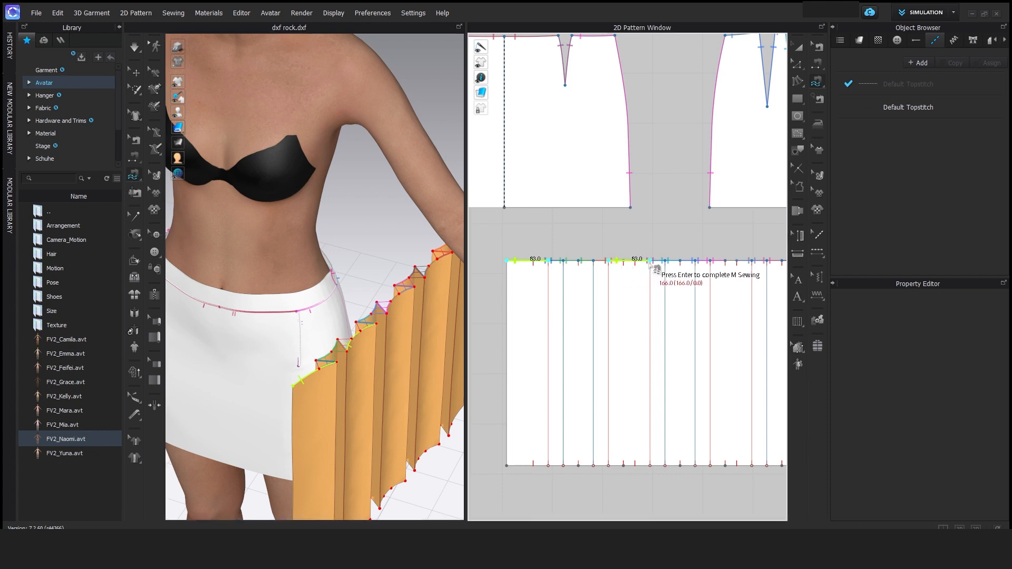
{"action": "middle_click_drag", "start_coordinate": [678, 291], "coordinate": [571, 290]}
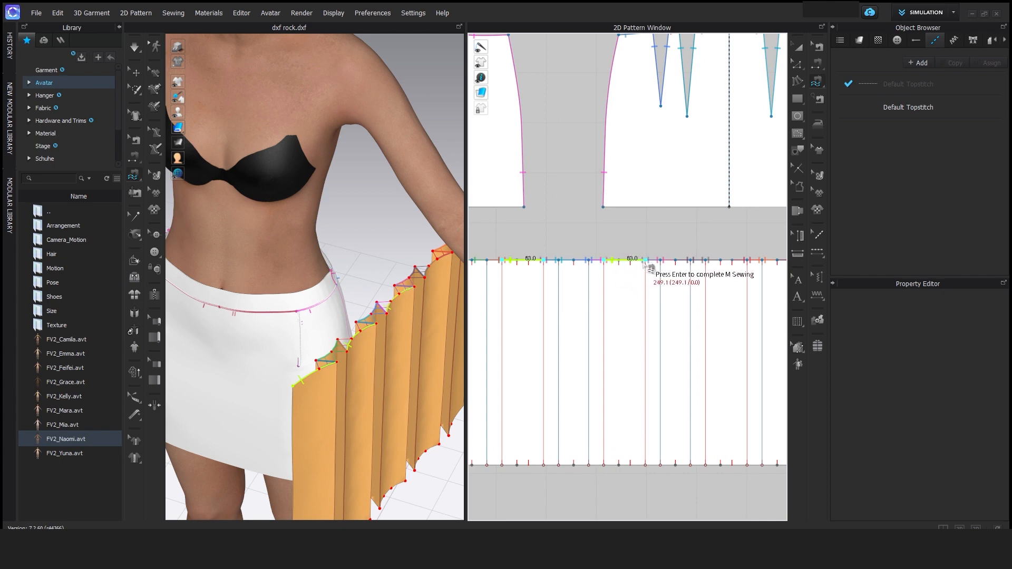
{"action": "middle_click_drag", "start_coordinate": [669, 305], "coordinate": [563, 303]}
{"action": "left_click", "coordinate": [599, 265]}
{"action": "left_click", "coordinate": [704, 265]}
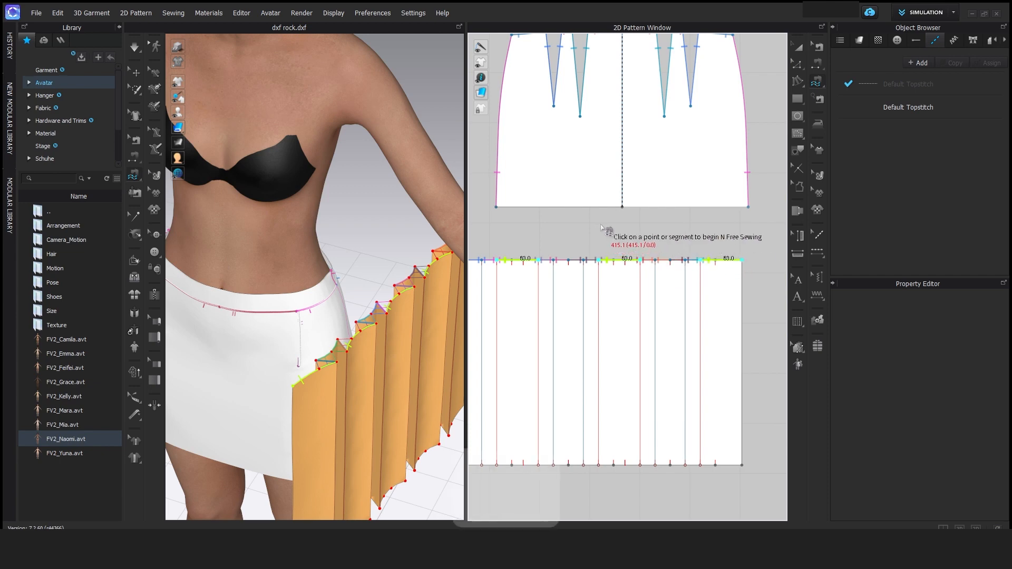
{"action": "key", "text": "Return"}
Match the front skirt's waist edge as the second sewing side with a 157.4 mm segment up to the dart and 85.6 mm beyond it
{"action": "scroll", "coordinate": [646, 239], "scroll_direction": "down", "scroll_amount": 2}
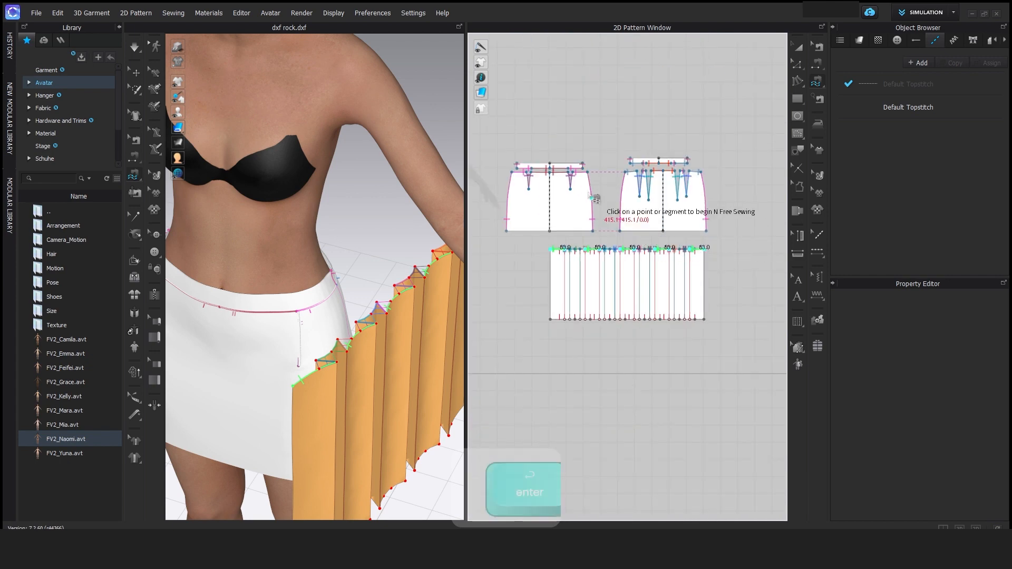
{"action": "scroll", "coordinate": [565, 192], "scroll_direction": "up", "scroll_amount": 5}
{"action": "left_click", "coordinate": [529, 160]}
{"action": "left_click", "coordinate": [667, 159]}
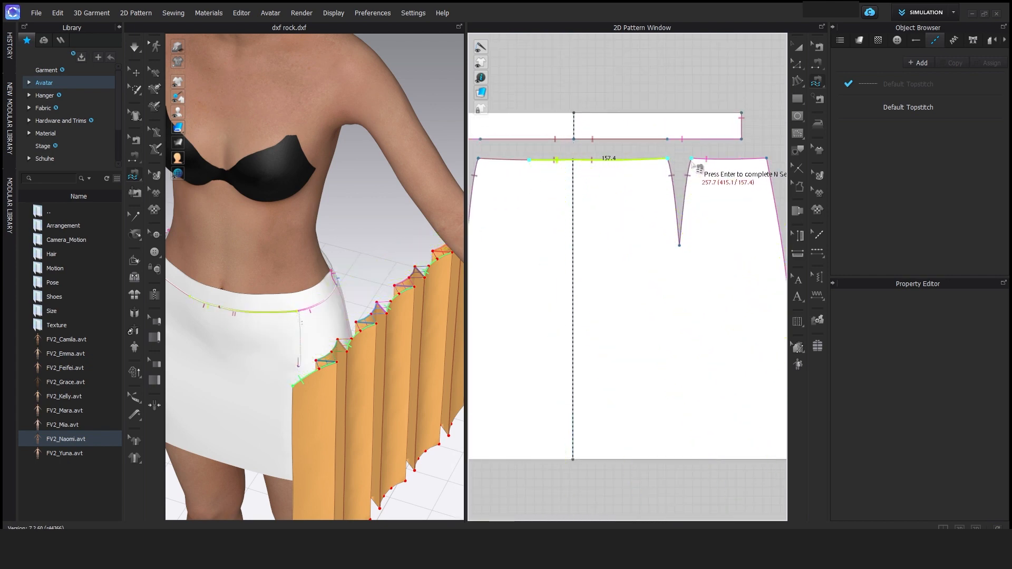
{"action": "left_click", "coordinate": [691, 159]}
{"action": "left_click", "coordinate": [767, 158]}
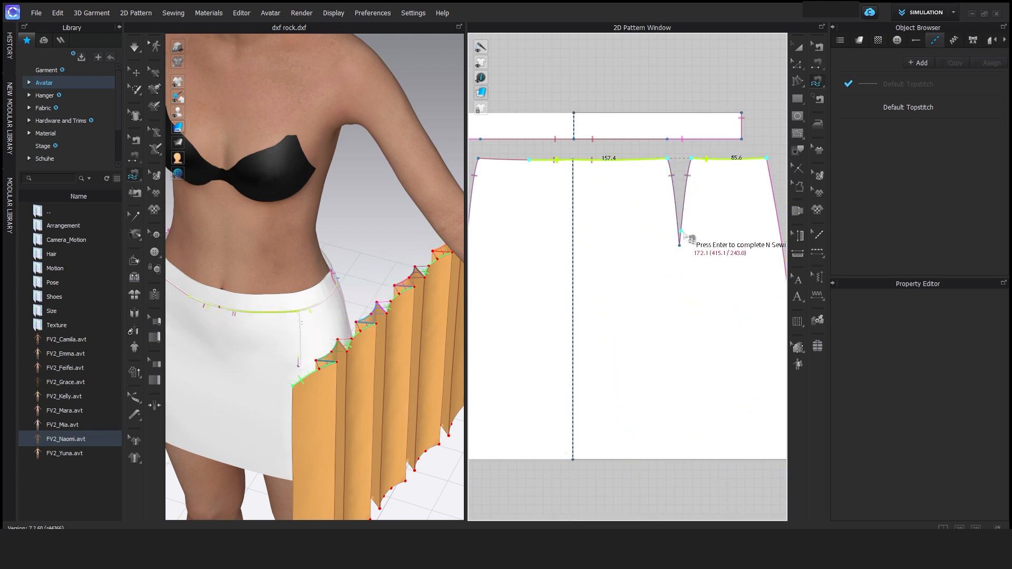
Add the back skirt's 68.6, 21.0 and 82.5 mm waist segments between the darts and complete the M:N sewing
{"action": "scroll", "coordinate": [686, 231], "scroll_direction": "down", "scroll_amount": 3}
{"action": "middle_click_drag", "start_coordinate": [691, 232], "coordinate": [483, 230]}
{"action": "left_click", "coordinate": [620, 191]}
{"action": "left_click", "coordinate": [652, 188]}
{"action": "left_click", "coordinate": [668, 188]}
{"action": "left_click", "coordinate": [689, 188]}
{"action": "left_click", "coordinate": [692, 189]}
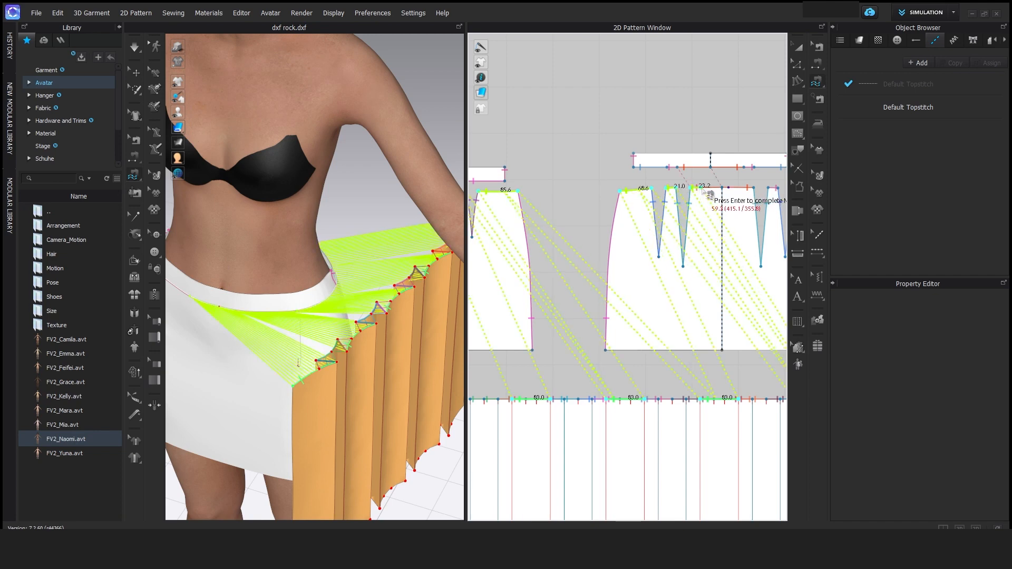
{"action": "scroll", "coordinate": [710, 189], "scroll_direction": "up", "scroll_amount": 5}
{"action": "middle_click_drag", "start_coordinate": [711, 188], "coordinate": [578, 193]}
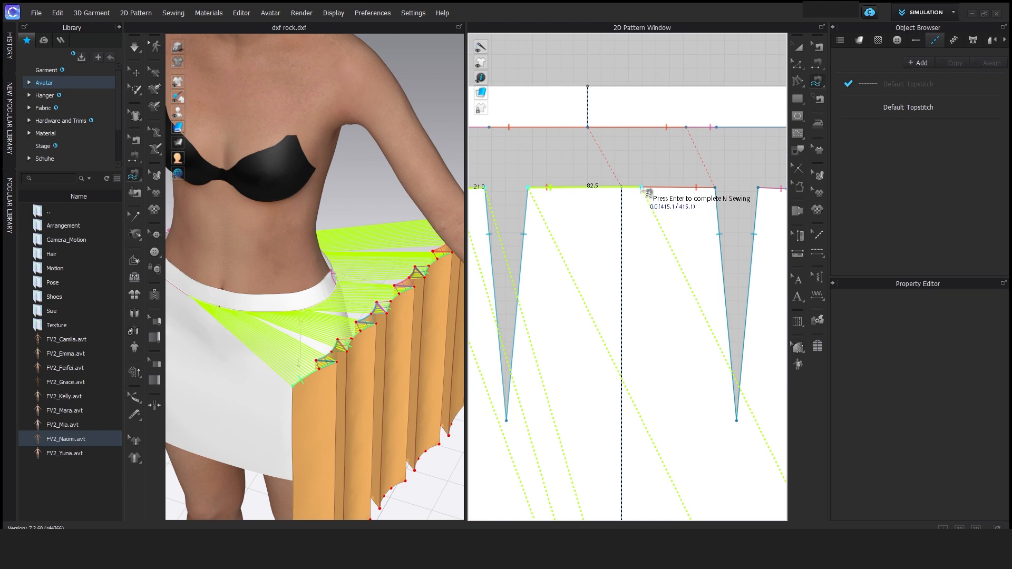
{"action": "key", "text": "Return"}
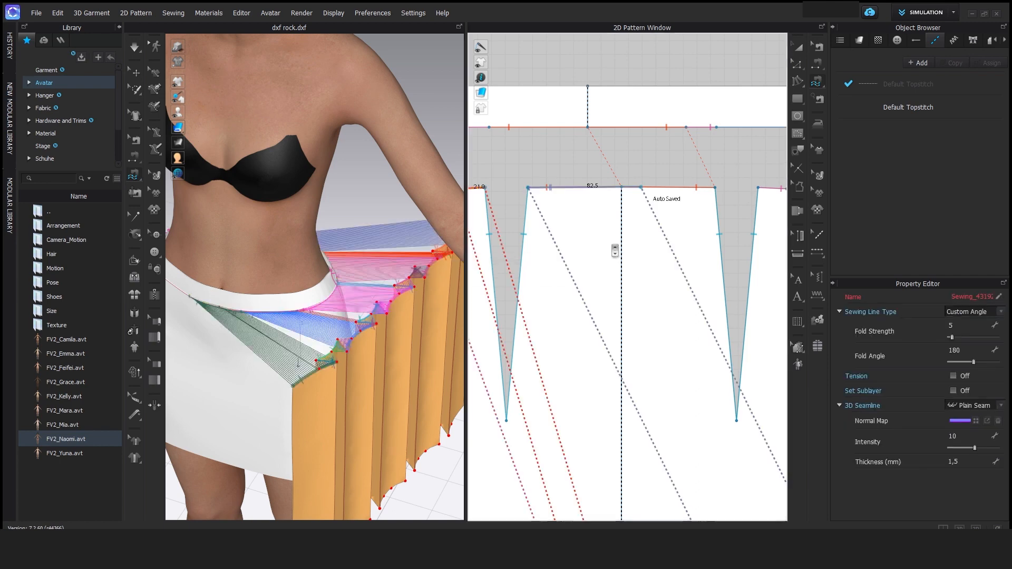
Inspect the pleated piece's seam connections to the waist in 3D and its pattern properties
{"action": "scroll", "coordinate": [613, 249], "scroll_direction": "down", "scroll_amount": 4}
{"action": "scroll", "coordinate": [364, 316], "scroll_direction": "down", "scroll_amount": 3}
{"action": "right_click_drag", "start_coordinate": [366, 311], "coordinate": [425, 328]}
{"action": "left_click", "coordinate": [799, 47]}
{"action": "left_click", "coordinate": [377, 368]}
{"action": "right_click_drag", "start_coordinate": [377, 368], "coordinate": [423, 308]}
{"action": "scroll", "coordinate": [740, 391], "scroll_direction": "up", "scroll_amount": 3}
{"action": "scroll", "coordinate": [710, 377], "scroll_direction": "down", "scroll_amount": 7}
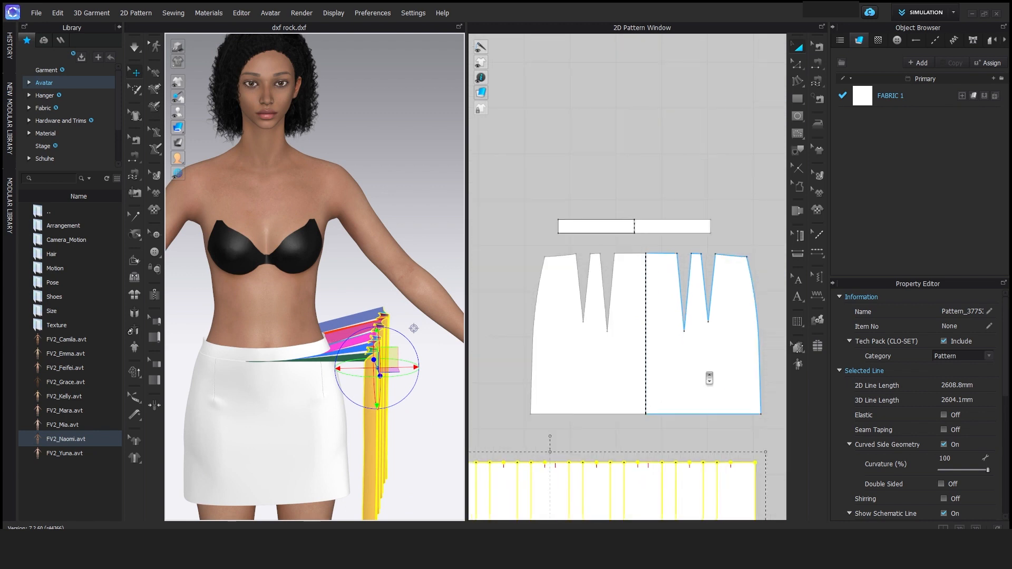
{"action": "middle_click_drag", "start_coordinate": [762, 410], "coordinate": [765, 278]}
{"action": "scroll", "coordinate": [881, 368], "scroll_direction": "down", "scroll_amount": 3}
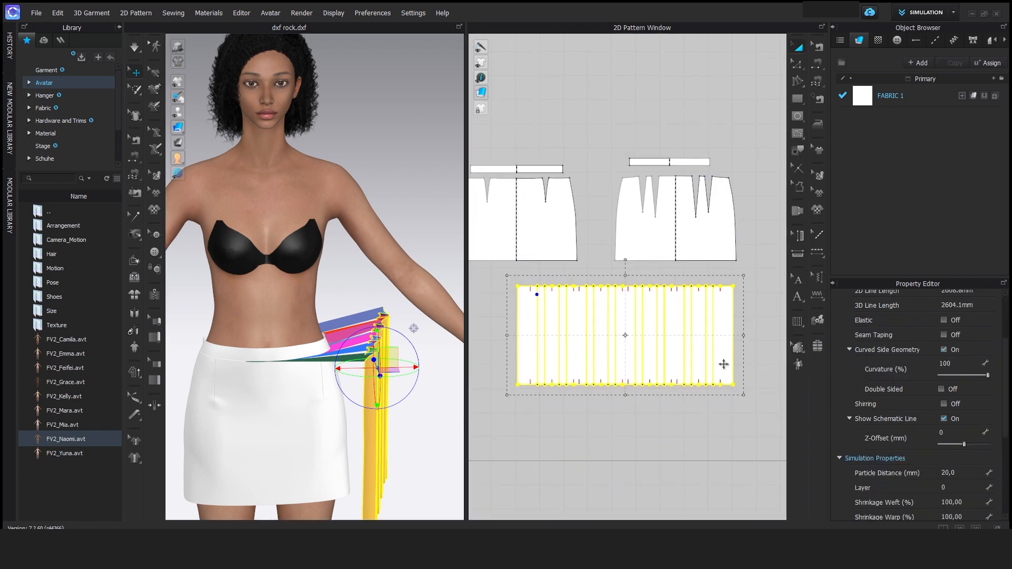
{"action": "left_click", "coordinate": [685, 432]}
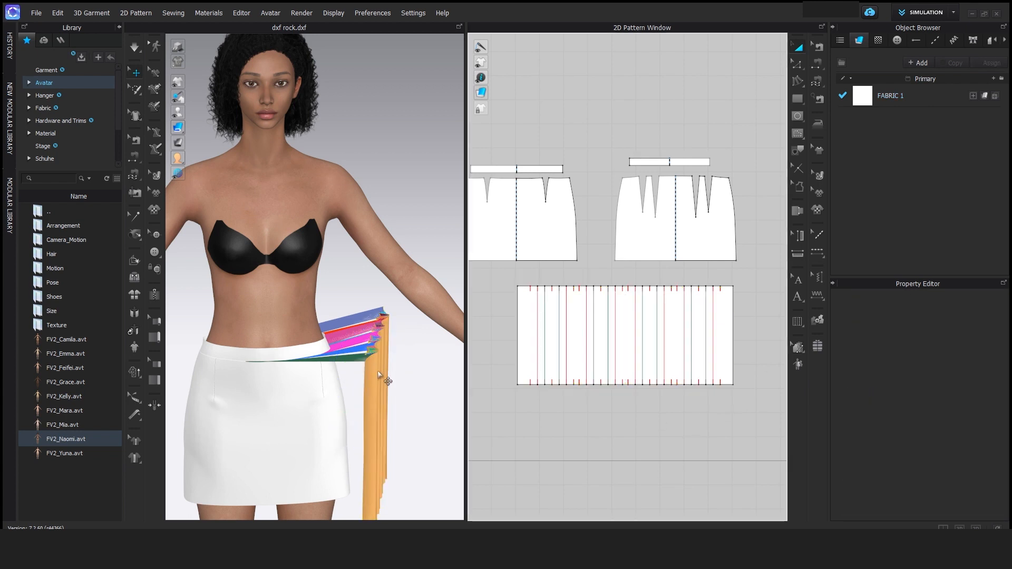
Freeze the front and back waistbands and simulate so the pleated piece is drawn onto the skirt
{"action": "key", "text": "space"}
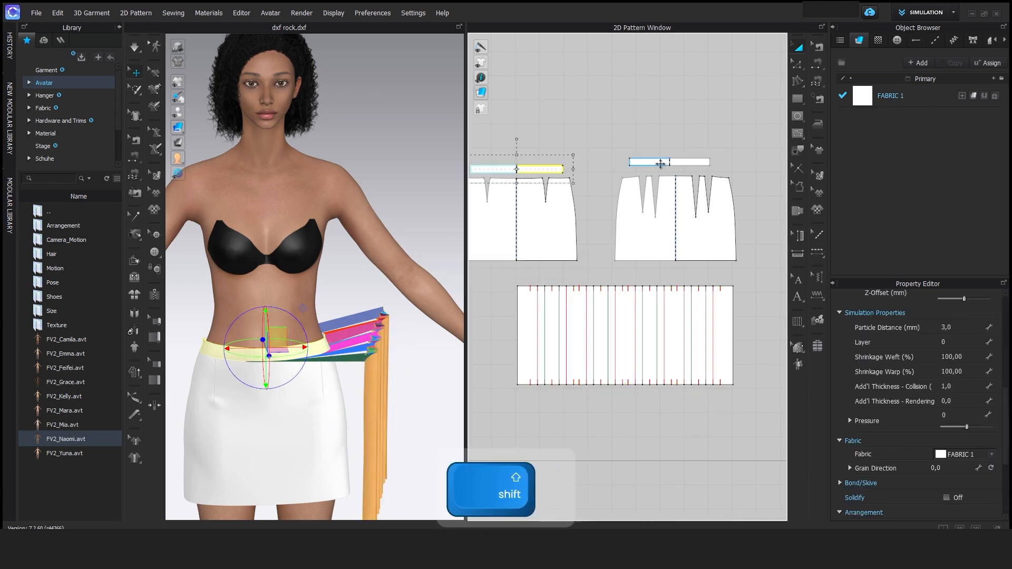
{"action": "left_click", "coordinate": [662, 161], "text": "shift"}
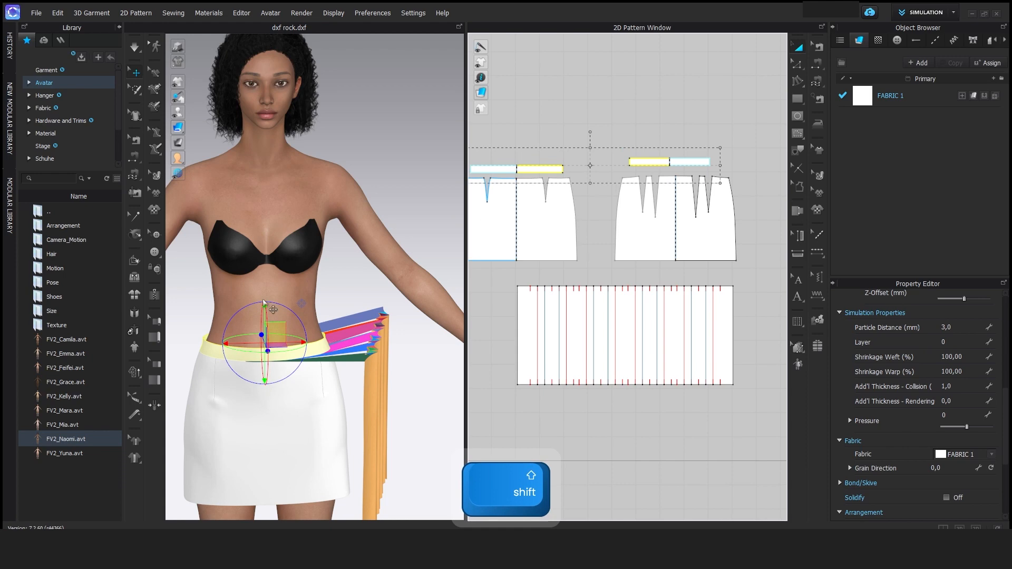
{"action": "right_click", "coordinate": [309, 352]}
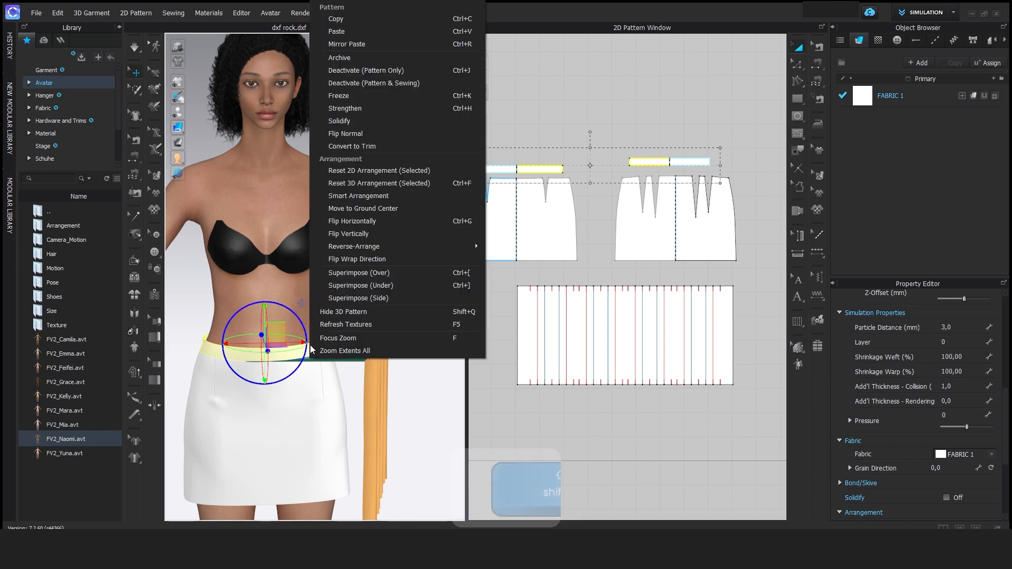
{"action": "left_click", "coordinate": [347, 101]}
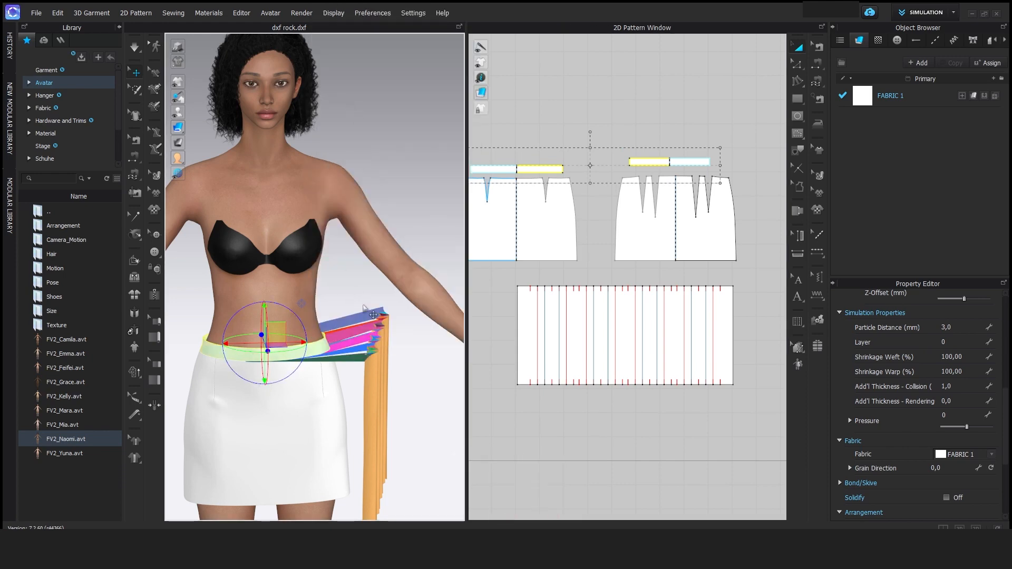
{"action": "middle_click_drag", "start_coordinate": [373, 314], "coordinate": [370, 253]}
{"action": "key", "text": "space"}
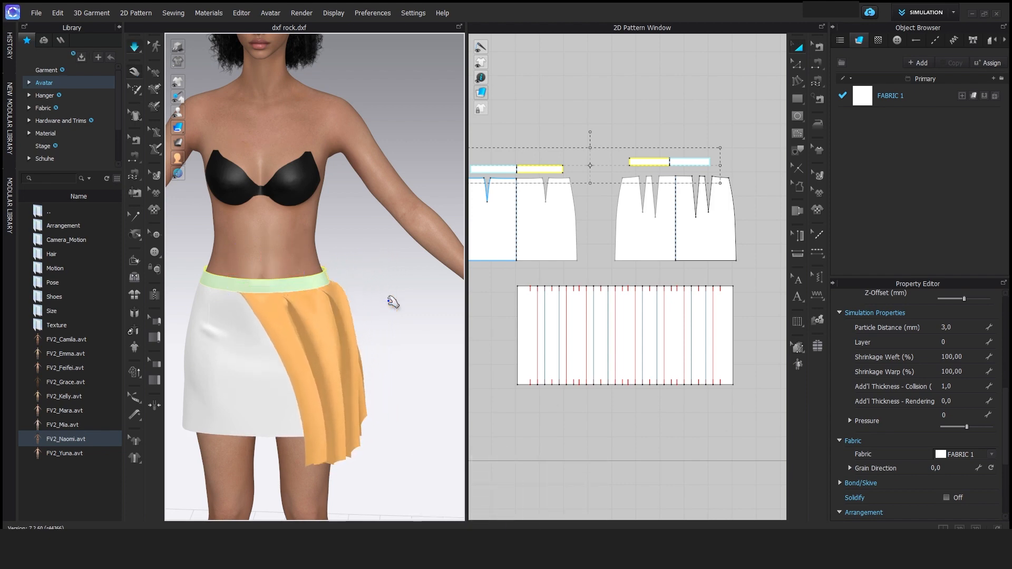
{"action": "key", "text": "space"}
Unstrengthen the pleated piece and simulate the skirt again
{"action": "left_click", "coordinate": [337, 371]}
{"action": "right_click", "coordinate": [331, 362]}
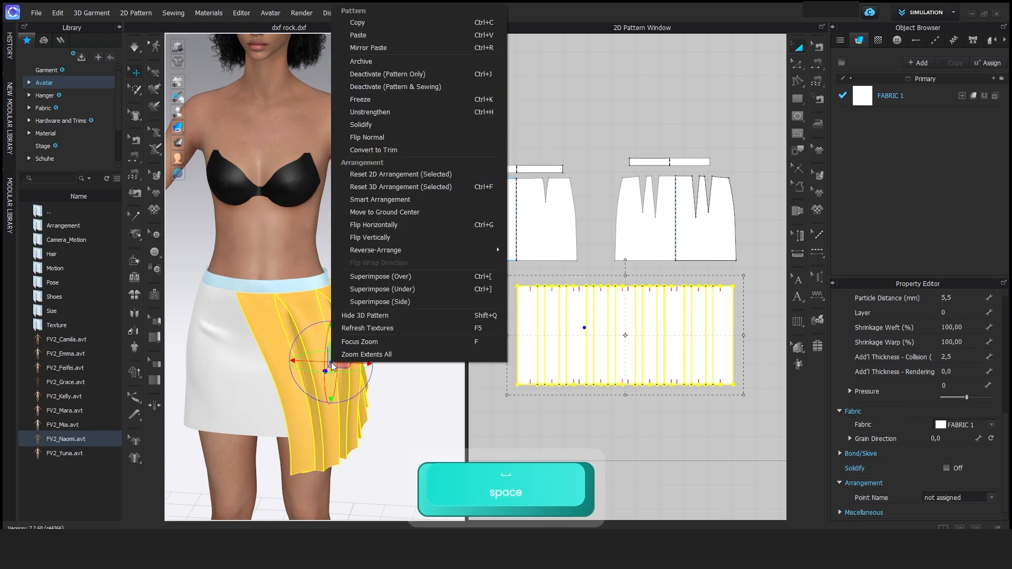
{"action": "left_click", "coordinate": [382, 112]}
{"action": "left_click", "coordinate": [392, 296]}
{"action": "right_click_drag", "start_coordinate": [389, 333], "coordinate": [353, 329]}
{"action": "key", "text": "space"}
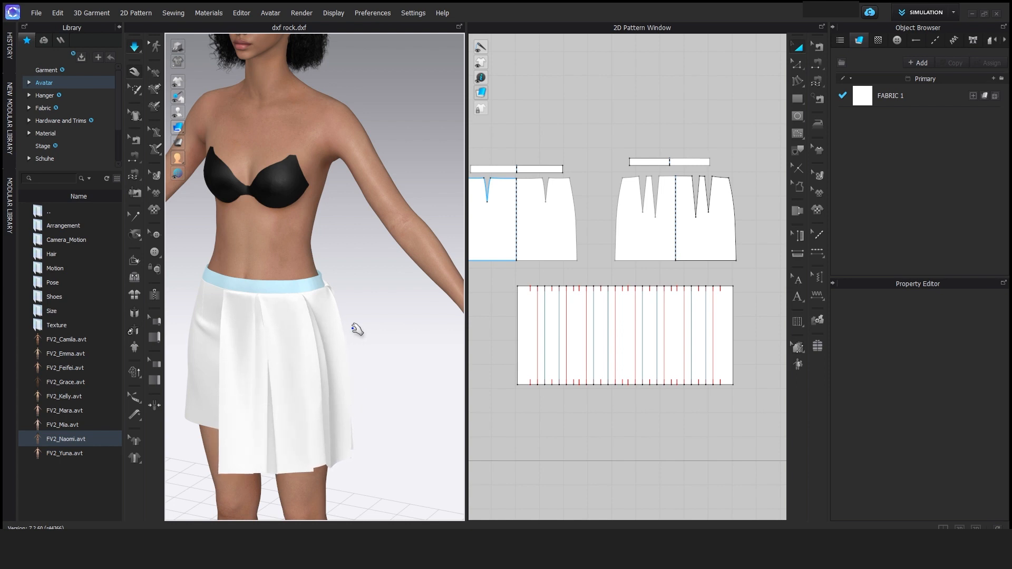
{"action": "key", "text": "space"}
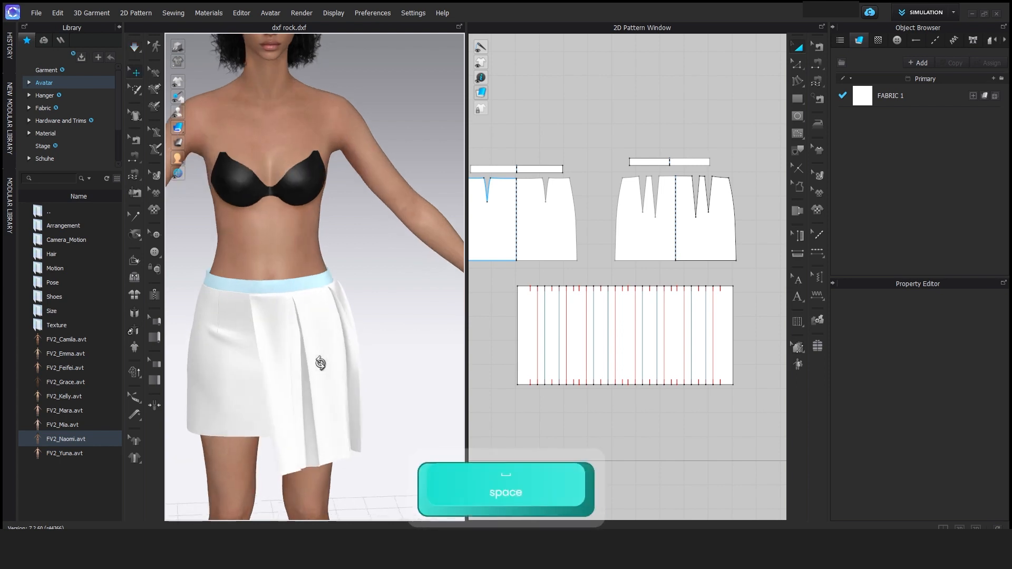
Select all seams along the pleated piece's top edge and set their sewing line type to Turned
{"action": "scroll", "coordinate": [316, 324], "scroll_direction": "up", "scroll_amount": 5}
{"action": "scroll", "coordinate": [303, 327], "scroll_direction": "up", "scroll_amount": 2}
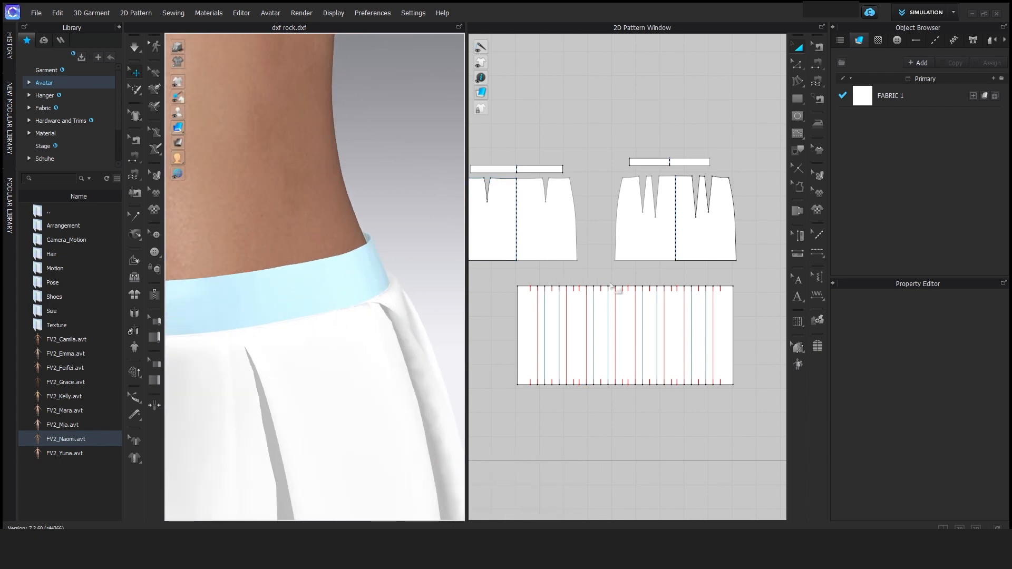
{"action": "key", "text": "b"}
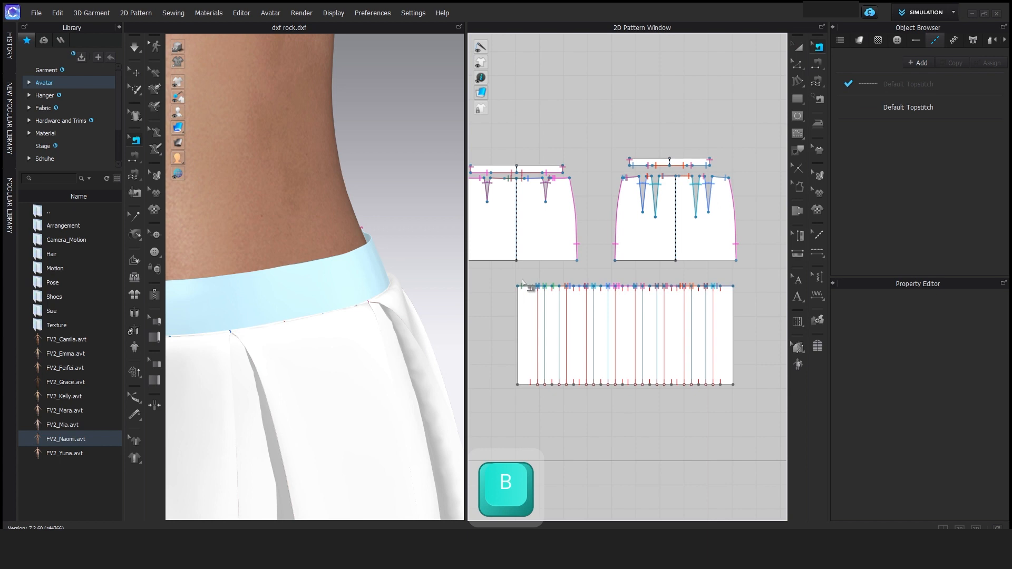
{"action": "left_click_drag", "start_coordinate": [505, 275], "coordinate": [762, 302]}
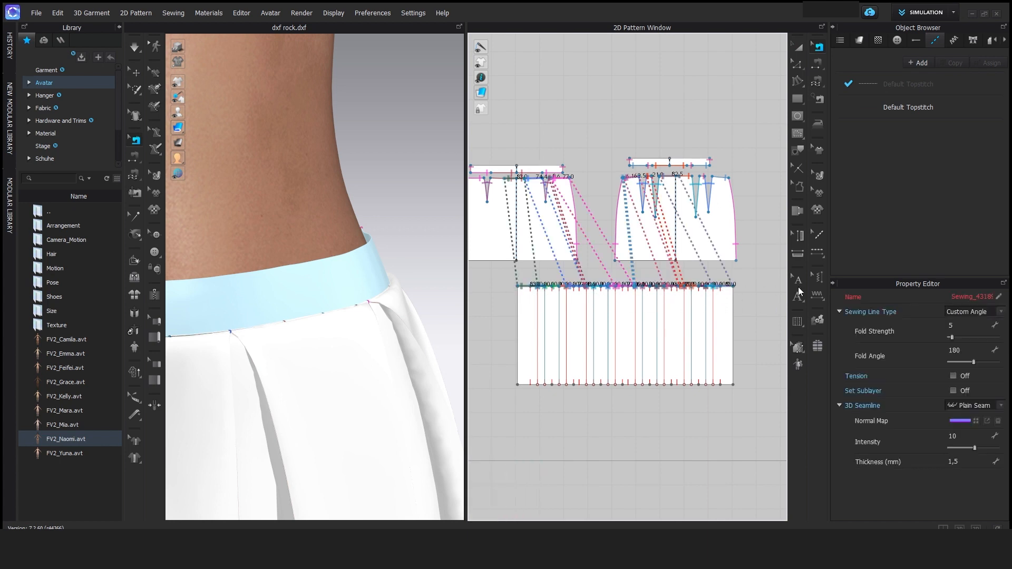
{"action": "left_click", "coordinate": [976, 311]}
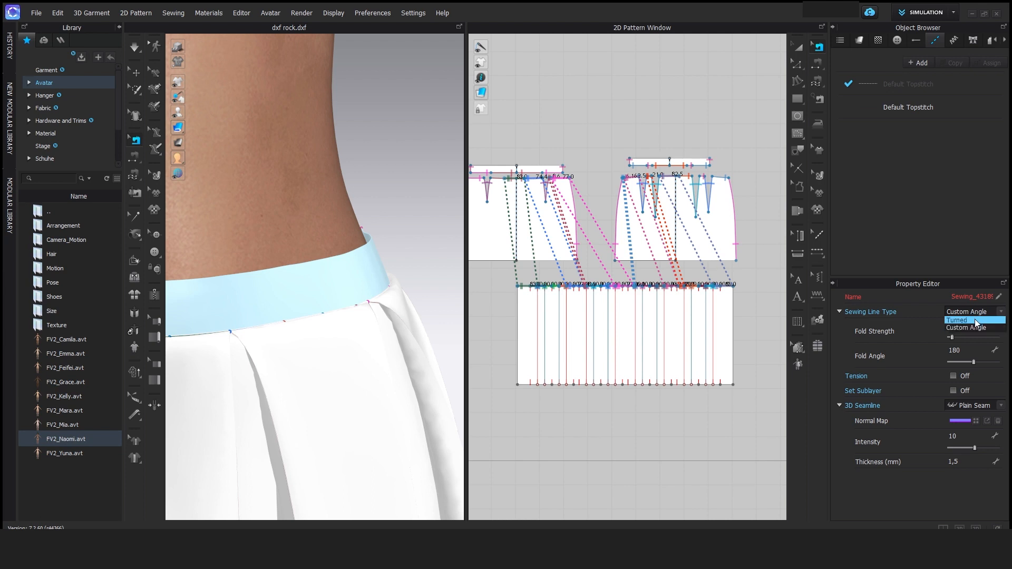
{"action": "left_click", "coordinate": [975, 320]}
Simulate the skirt with the turned seams and pull on the pleated piece near the waistband at the hip
{"action": "scroll", "coordinate": [417, 311], "scroll_direction": "down", "scroll_amount": 3}
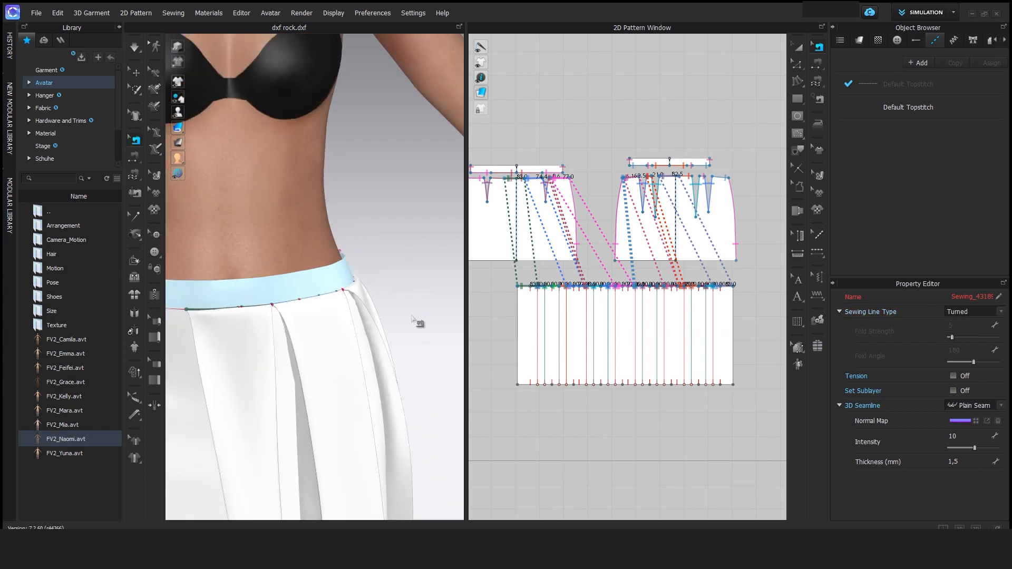
{"action": "middle_click_drag", "start_coordinate": [411, 319], "coordinate": [422, 276]}
{"action": "key", "text": "space"}
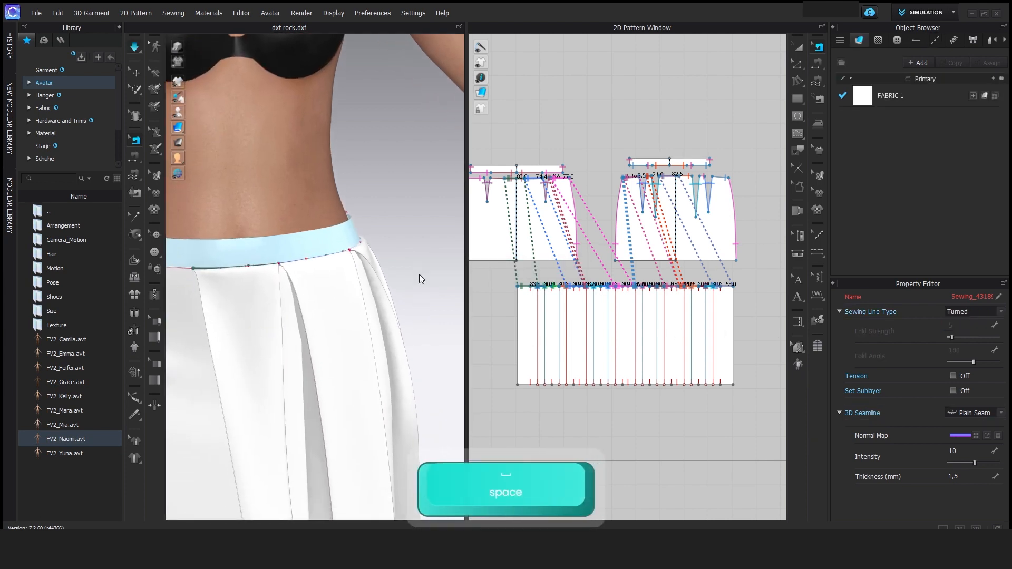
{"action": "left_click", "coordinate": [382, 280]}
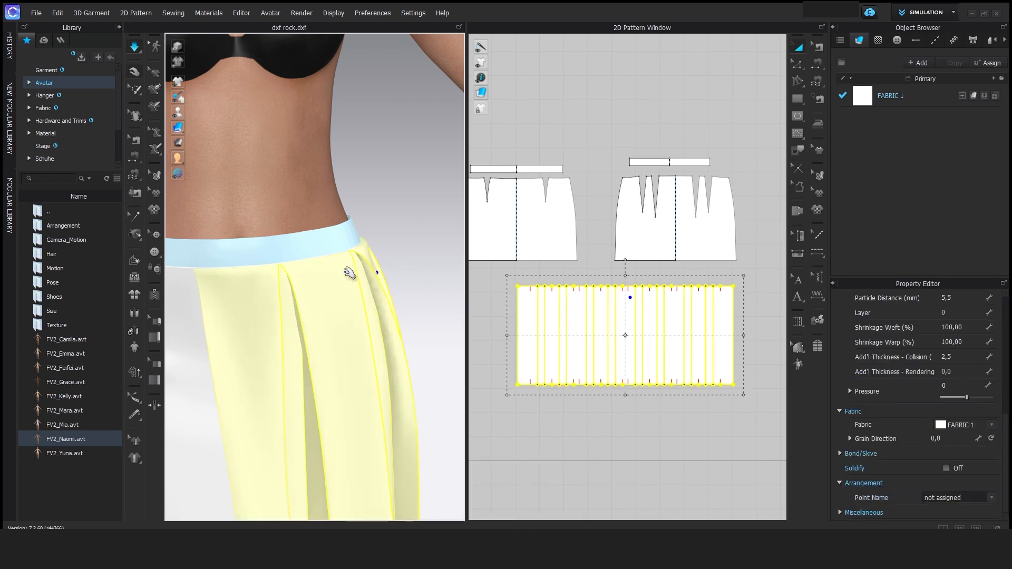
{"action": "right_click_drag", "start_coordinate": [343, 281], "coordinate": [363, 322]}
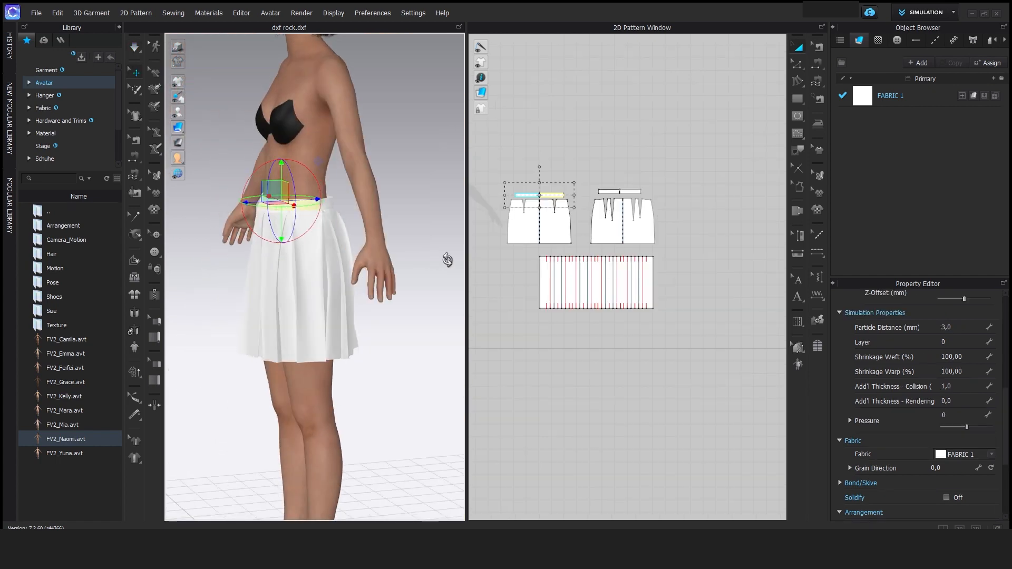
Browse the fabric library's Elastic folder and add Knitted Elastic to the garment's fabric list
{"action": "left_click", "coordinate": [52, 108]}
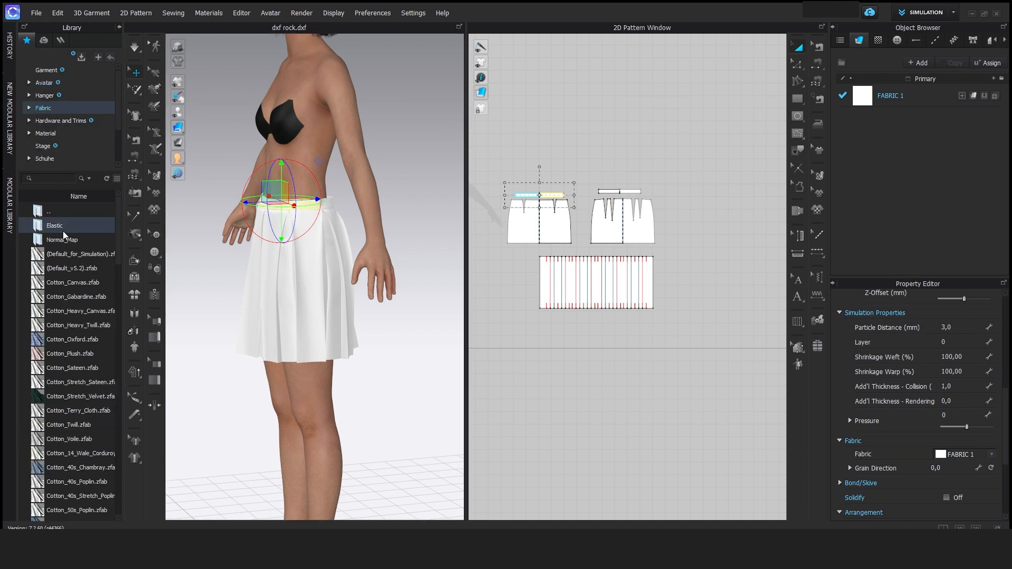
{"action": "double_click", "coordinate": [65, 226]}
{"action": "mouse_move", "coordinate": [69, 226]}
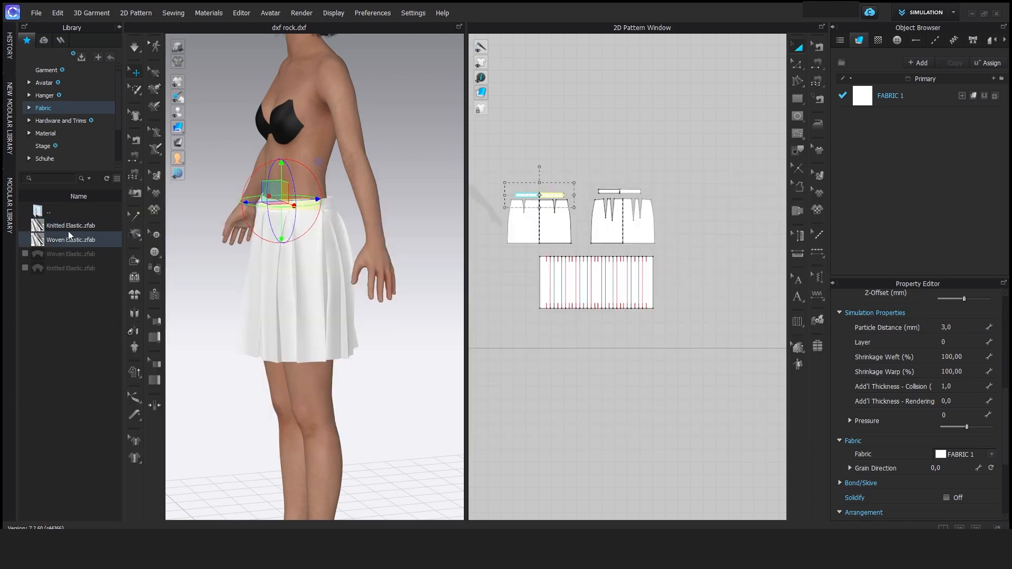
{"action": "left_click_drag", "start_coordinate": [911, 169], "coordinate": [917, 165]}
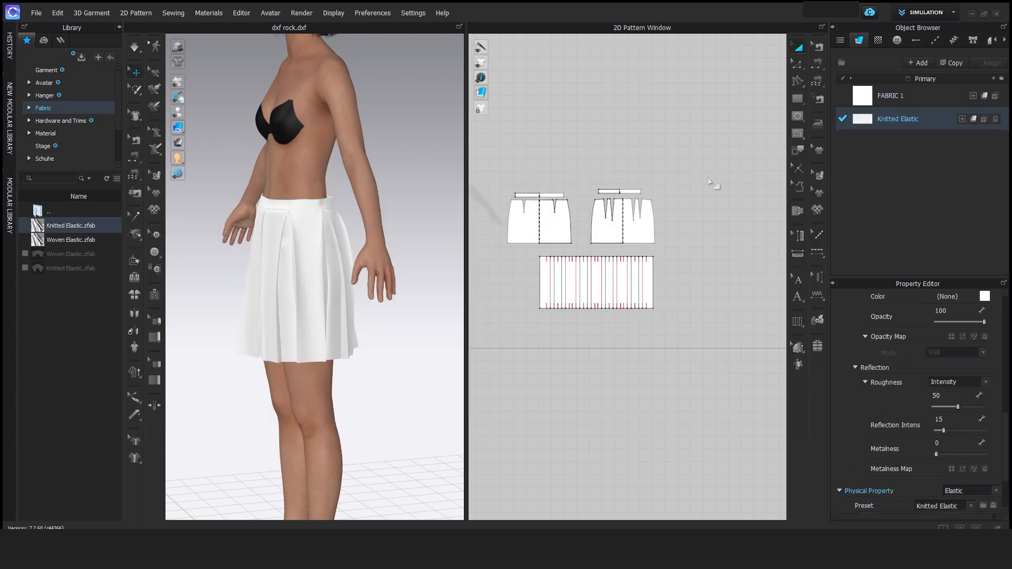
Assign the Knitted Elastic fabric to the front and back waistbands
{"action": "left_click", "coordinate": [533, 196]}
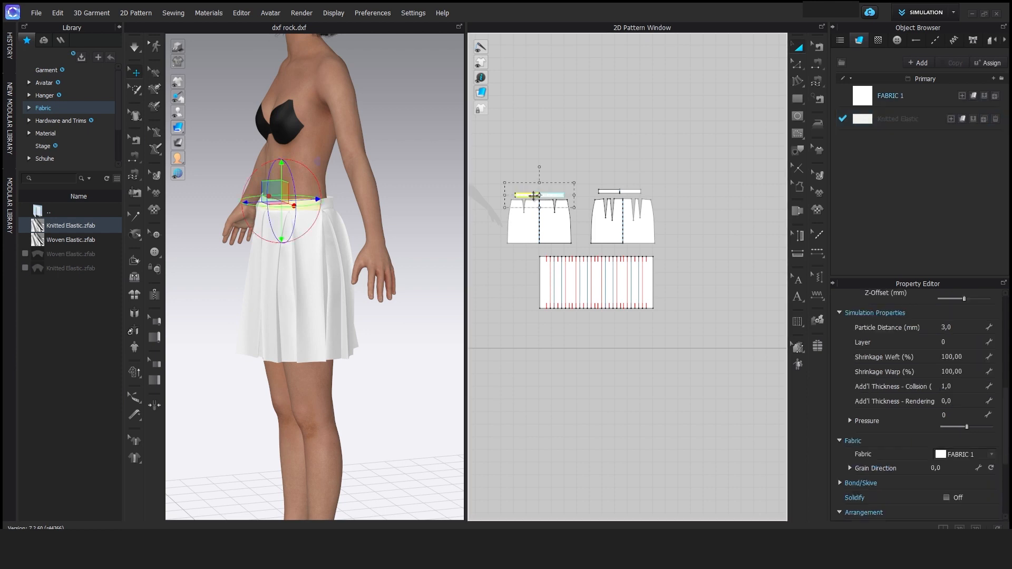
{"action": "left_click", "coordinate": [606, 192], "text": "shift"}
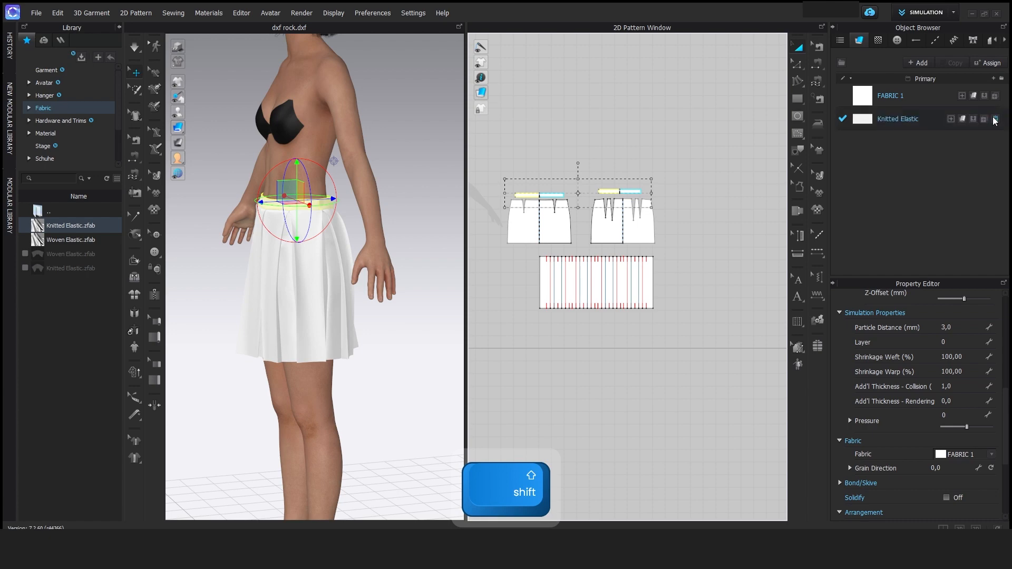
{"action": "left_click", "coordinate": [974, 118]}
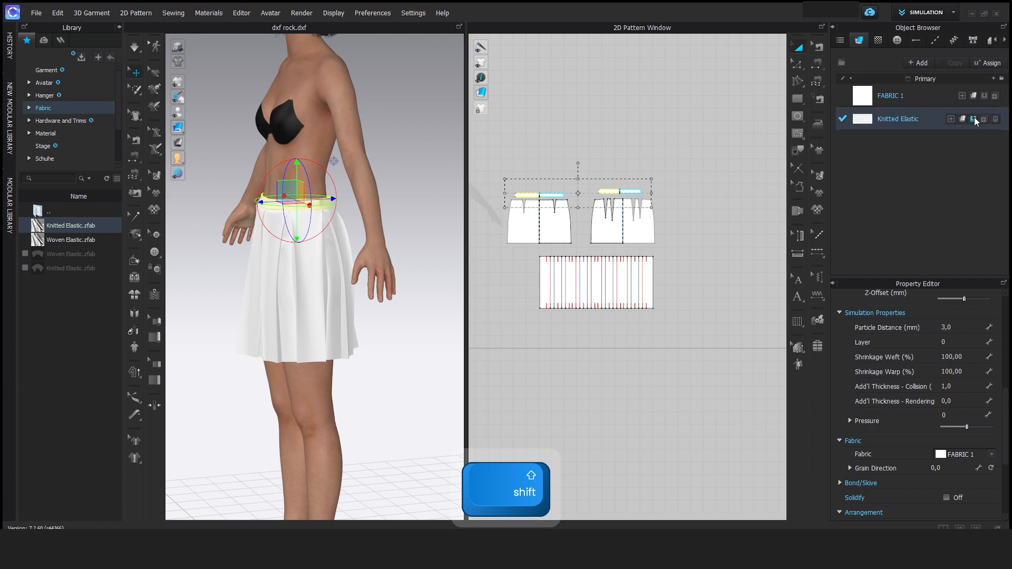
{"action": "left_click", "coordinate": [662, 155]}
Create Layer Clone (Under) copies of the front and back waistbands and place them directly above the originals in the pattern layout
{"action": "scroll", "coordinate": [284, 203], "scroll_direction": "up", "scroll_amount": 3}
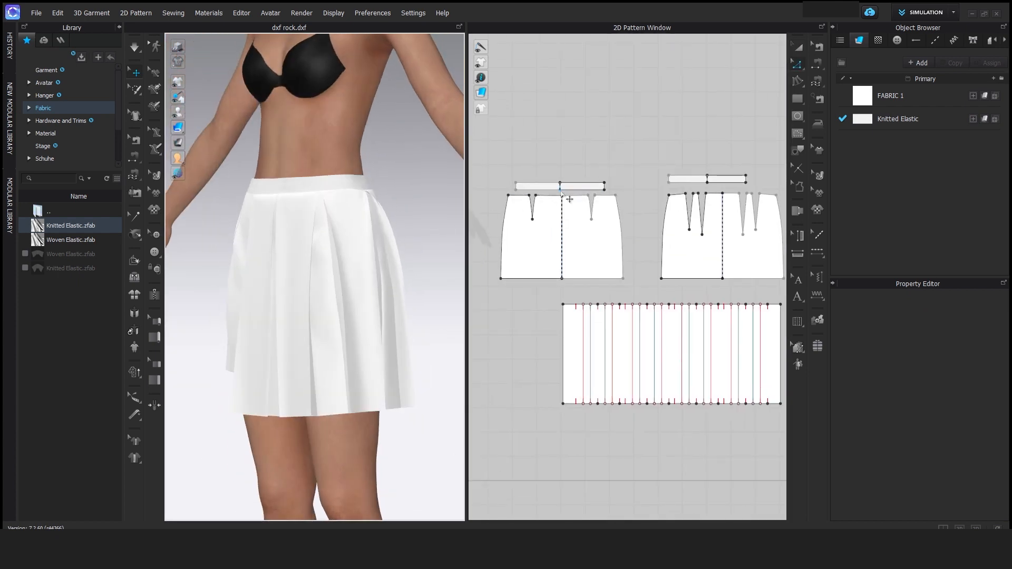
{"action": "key", "text": "a"}
{"action": "left_click", "coordinate": [542, 186]}
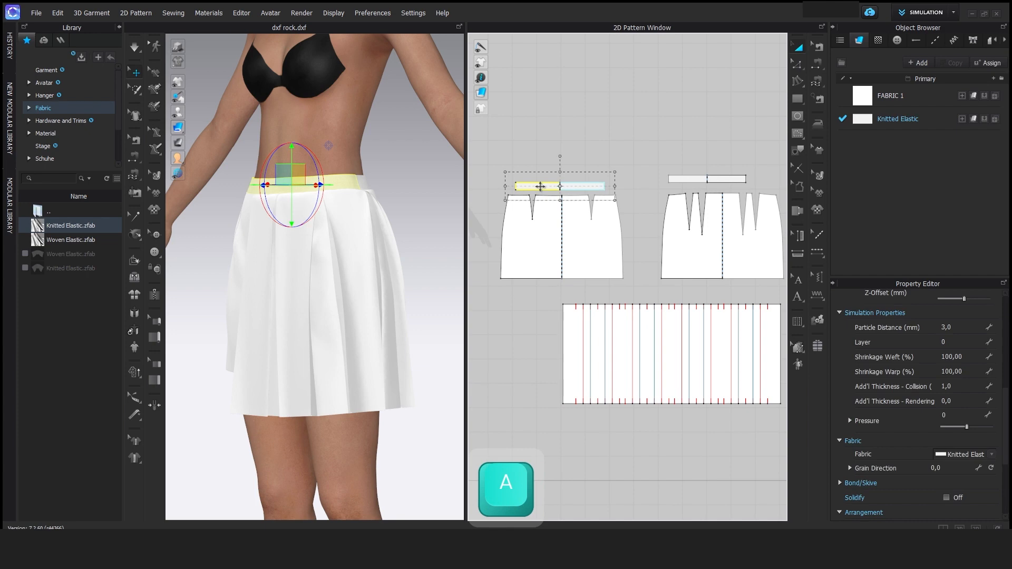
{"action": "left_click", "coordinate": [694, 178], "text": "shift"}
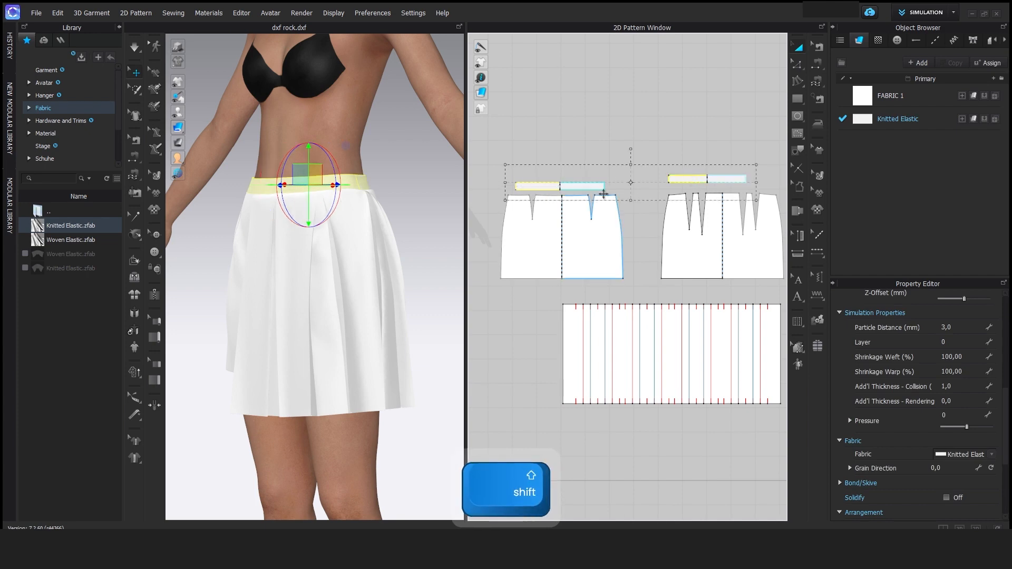
{"action": "key", "text": "ctrl+shift+b"}
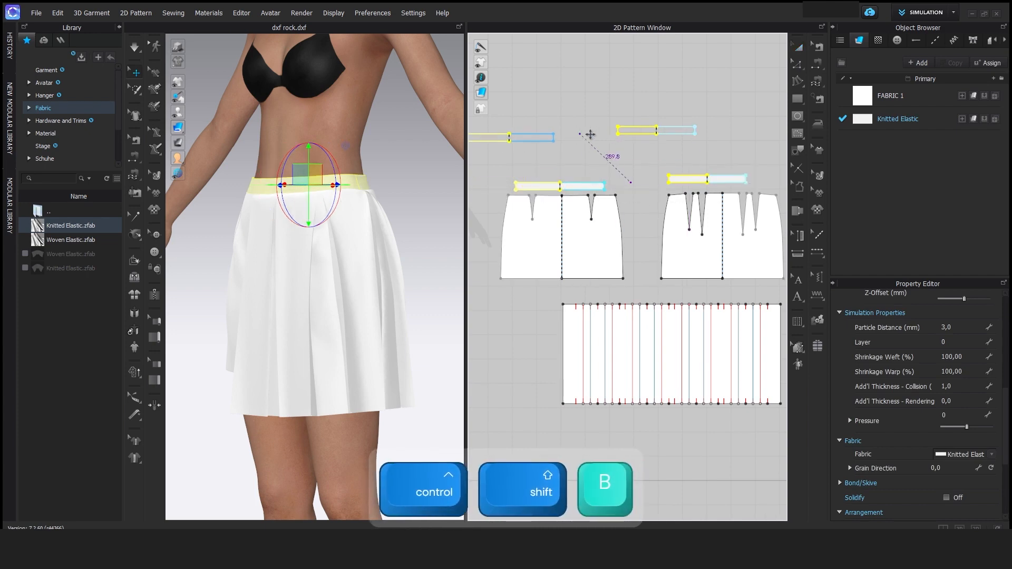
{"action": "left_click", "coordinate": [630, 161]}
Hide the avatar, simulate the skirt to check the doubled waistbands, and show the avatar again
{"action": "right_click_drag", "start_coordinate": [412, 194], "coordinate": [422, 283]}
{"action": "scroll", "coordinate": [345, 192], "scroll_direction": "up", "scroll_amount": 3}
{"action": "scroll", "coordinate": [424, 290], "scroll_direction": "up", "scroll_amount": 1}
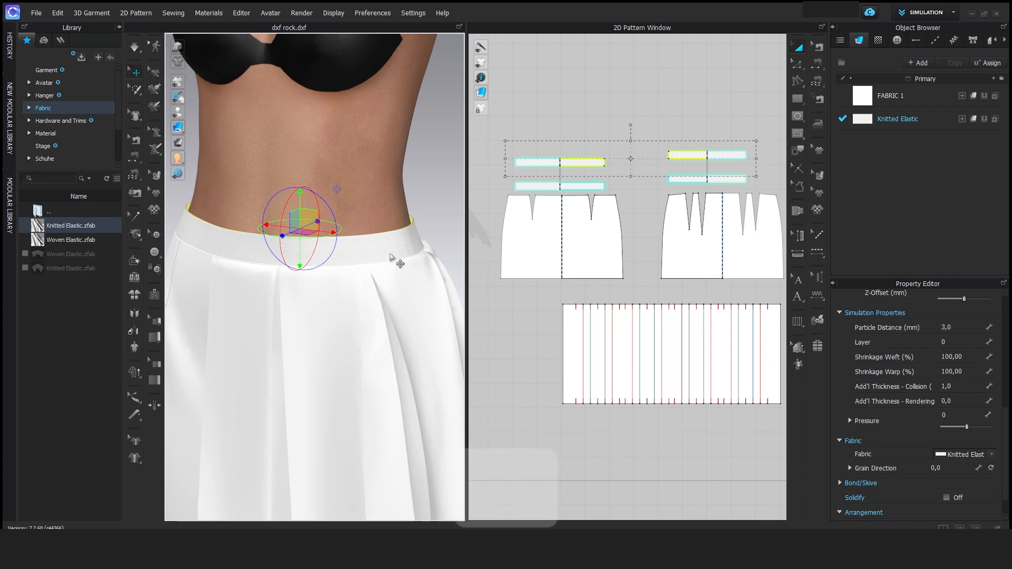
{"action": "key", "text": "shift+a"}
{"action": "key", "text": "space"}
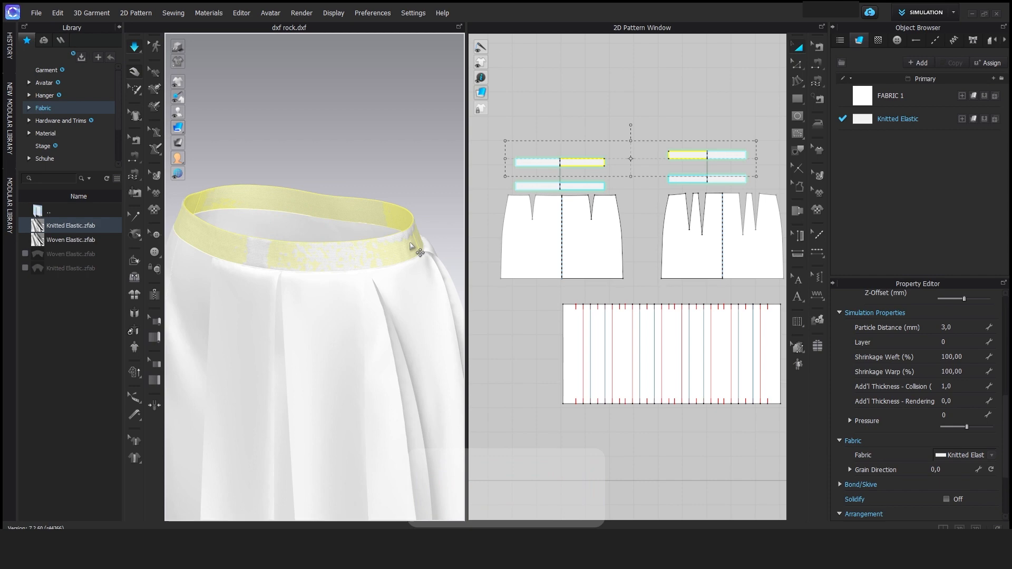
{"action": "left_click", "coordinate": [413, 243]}
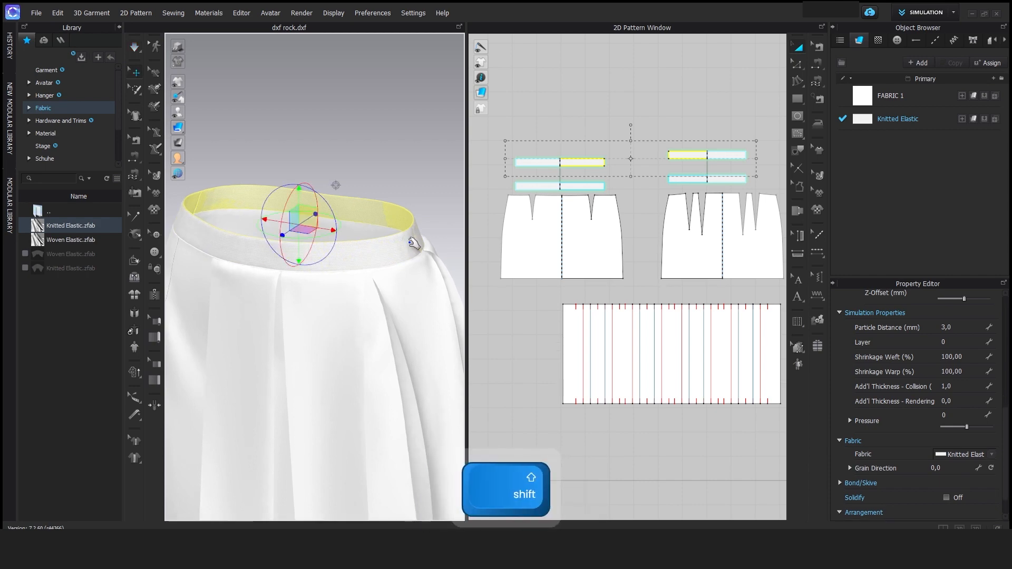
{"action": "key", "text": "shift+a"}
Delete the layer seams connecting the cloned front and back waistbands to the originals
{"action": "key", "text": "b"}
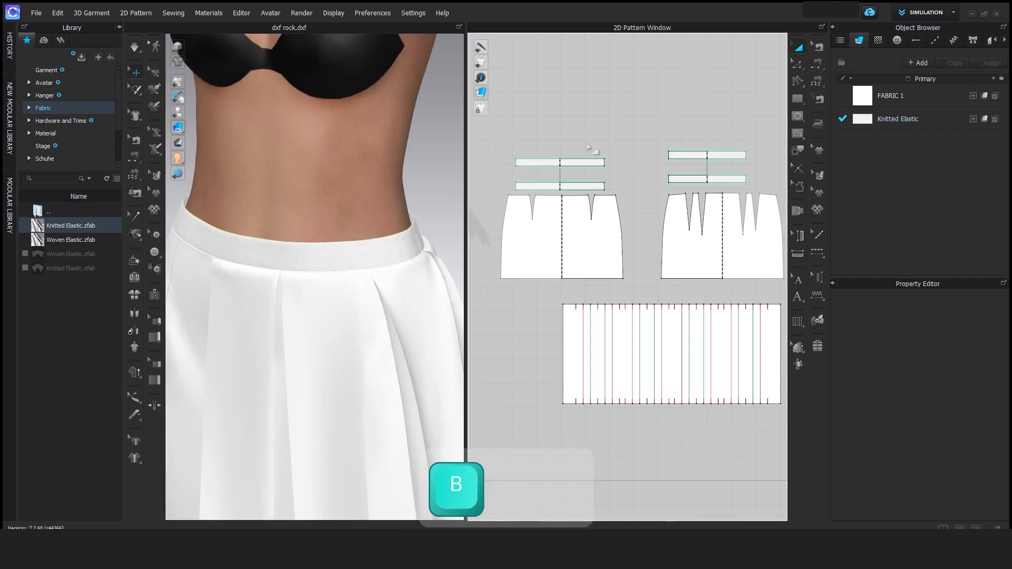
{"action": "left_click", "coordinate": [670, 180], "text": "shift"}
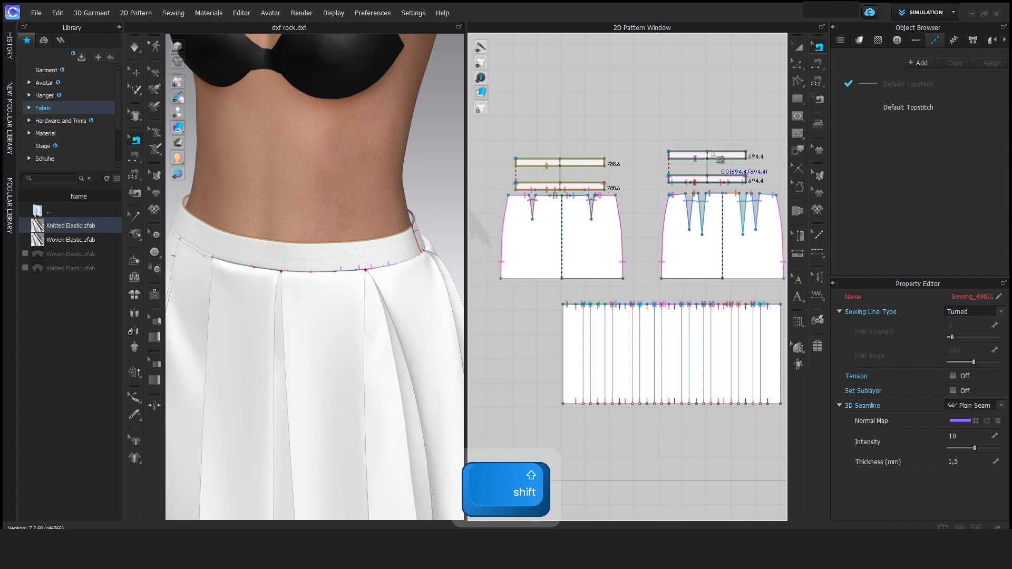
{"action": "key", "text": "Delete"}
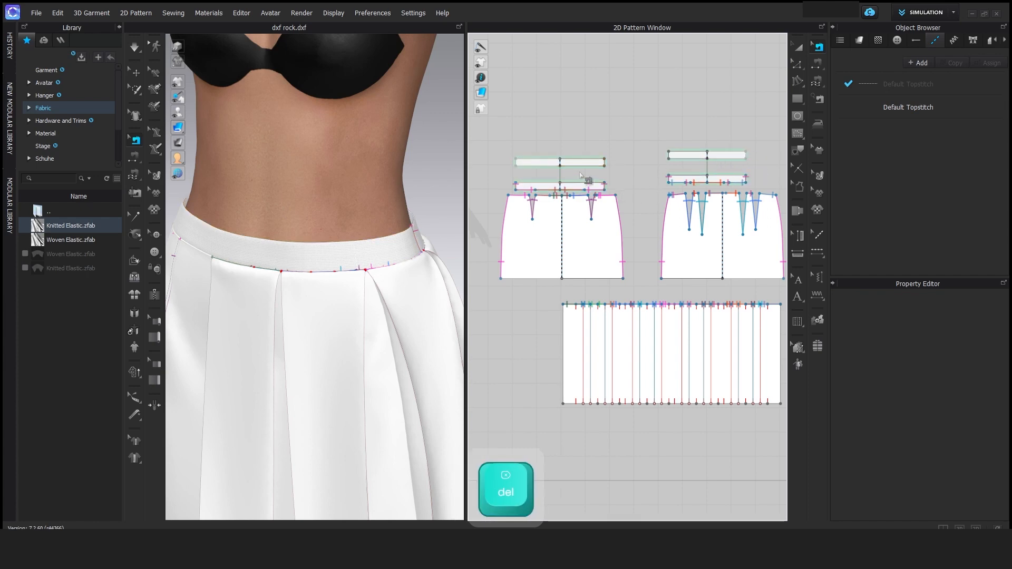
Remove linked editing from the cloned front and back waistbands
{"action": "key", "text": "a"}
{"action": "left_click", "coordinate": [587, 163]}
{"action": "left_click", "coordinate": [701, 153], "text": "shift"}
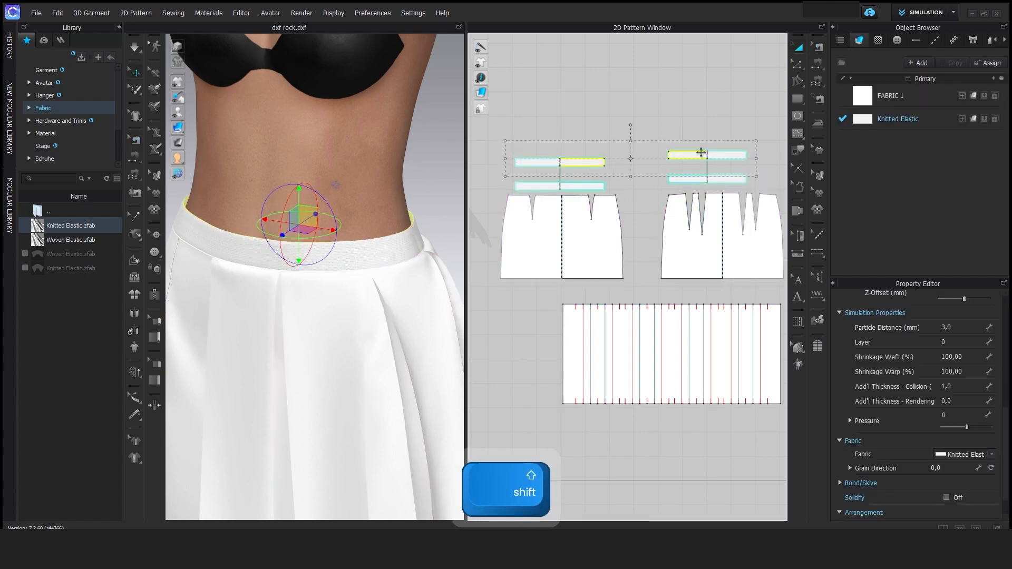
{"action": "right_click", "coordinate": [701, 154]}
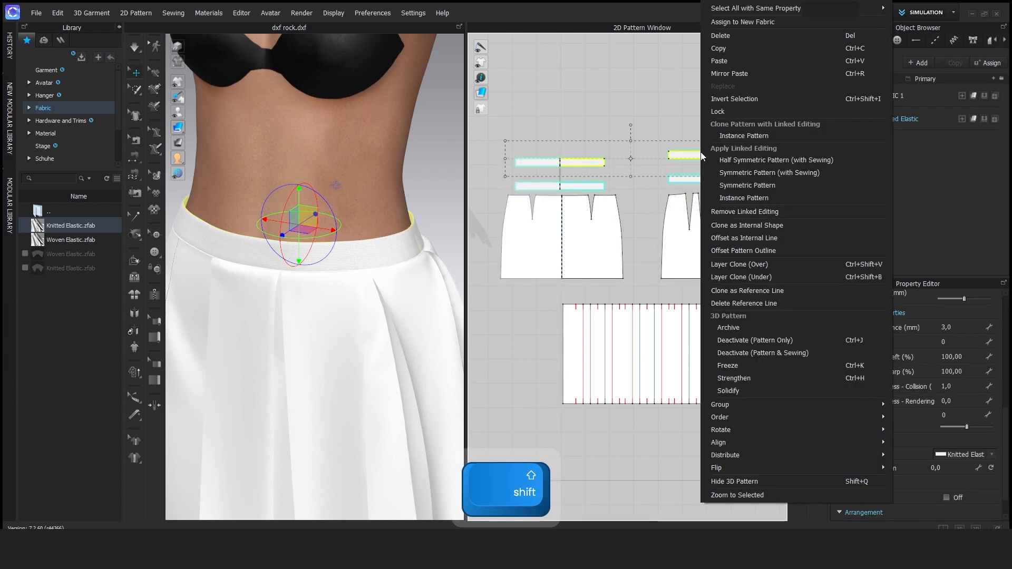
{"action": "left_click", "coordinate": [725, 213]}
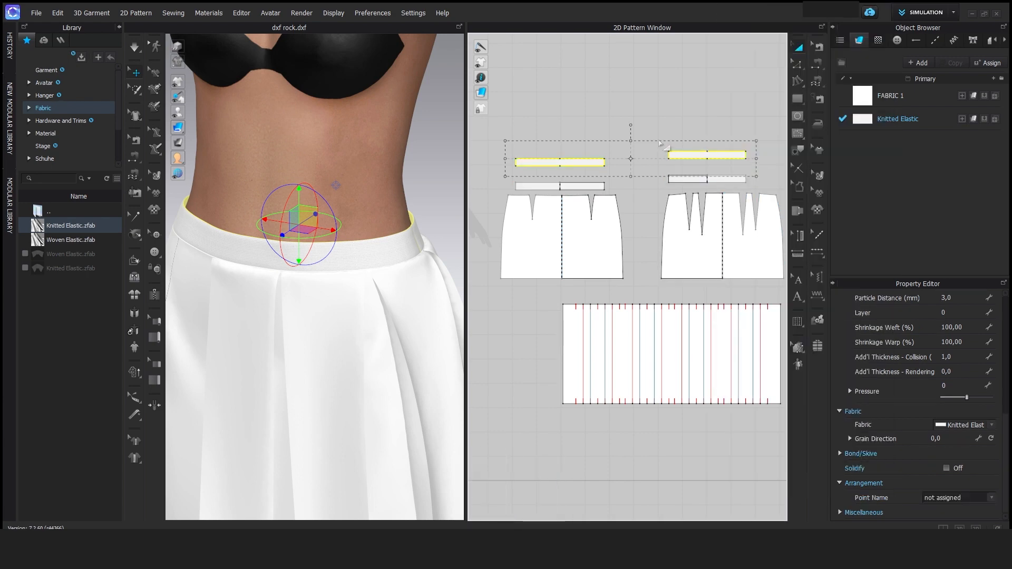
Sew both halves of the cloned front waistband's lower and upper edges to the matching edges of the original front waistband
{"action": "key", "text": "n"}
{"action": "left_click", "coordinate": [537, 167]}
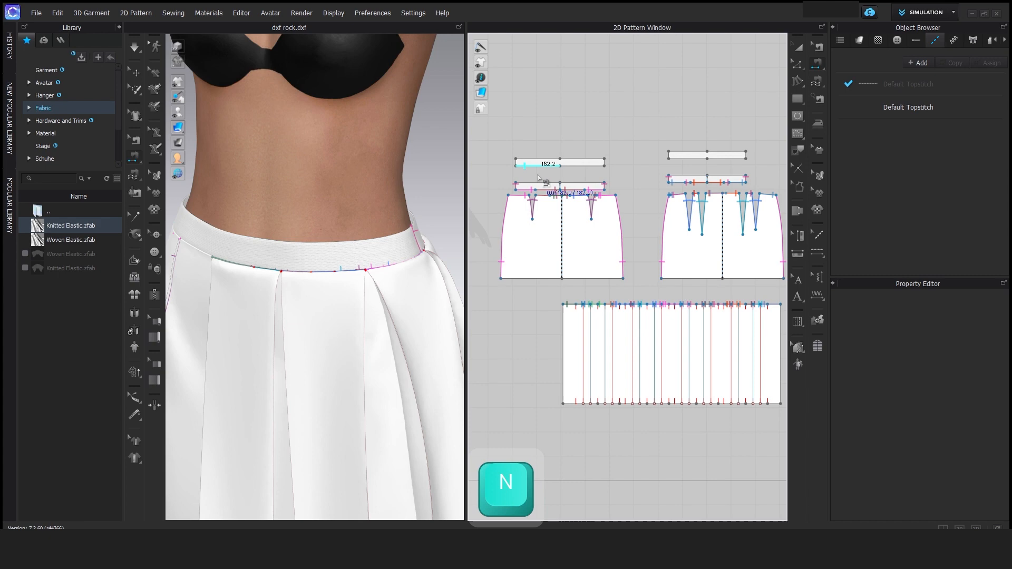
{"action": "left_click", "coordinate": [538, 190]}
{"action": "left_click", "coordinate": [575, 165]}
{"action": "left_click", "coordinate": [575, 189]}
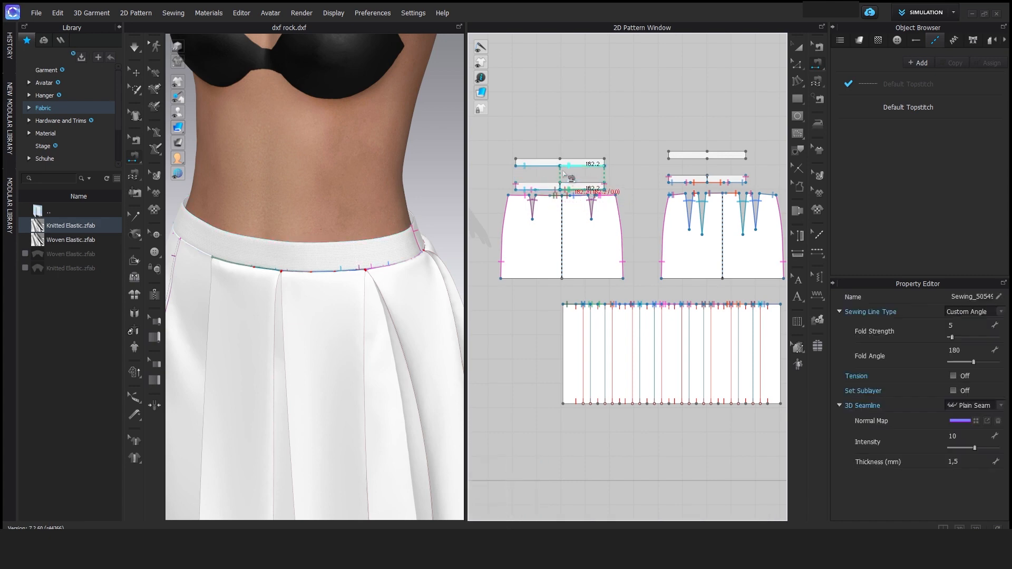
{"action": "left_click", "coordinate": [544, 160]}
{"action": "left_click", "coordinate": [554, 183]}
{"action": "left_click", "coordinate": [570, 159]}
{"action": "left_click", "coordinate": [571, 183]}
{"action": "left_click", "coordinate": [684, 156]}
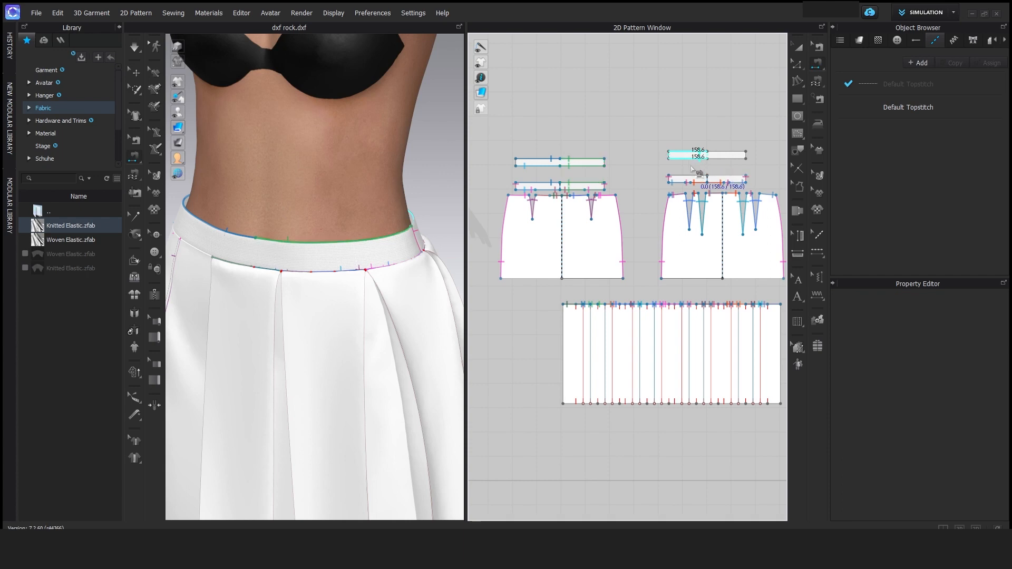
{"action": "left_click", "coordinate": [695, 178]}
{"action": "left_click", "coordinate": [695, 177]}
{"action": "left_click", "coordinate": [697, 161]}
{"action": "left_click", "coordinate": [716, 164]}
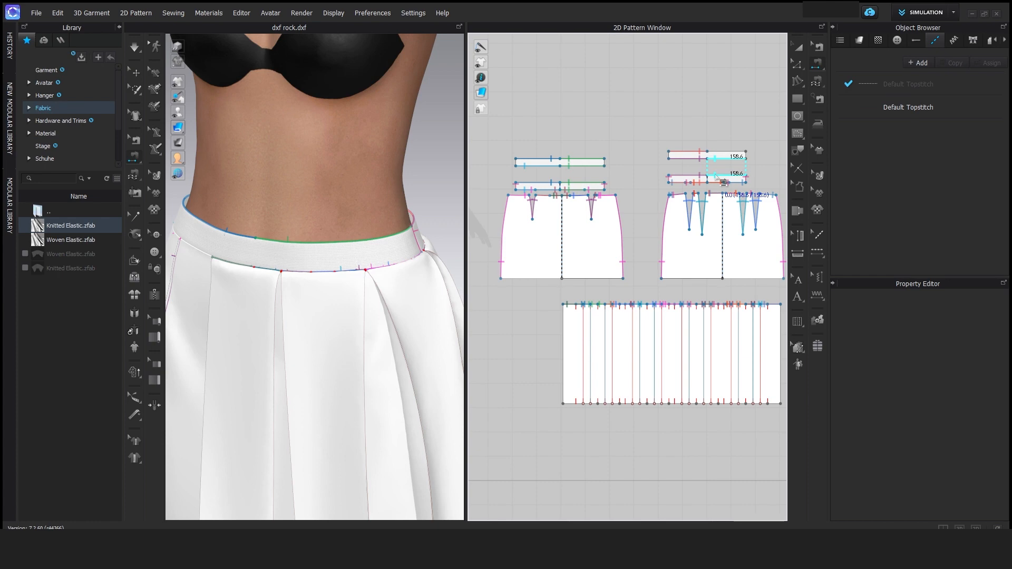
{"action": "key", "text": "ctrl+z"}
{"action": "key", "text": "ctrl+z"}
{"action": "key", "text": "ctrl+z"}
Sew both halves of the cloned back waistband's lower and upper edges to the matching edges of the original back waistband
{"action": "left_click", "coordinate": [686, 159]}
{"action": "left_click", "coordinate": [678, 182]}
{"action": "left_click", "coordinate": [683, 152]}
{"action": "left_click", "coordinate": [682, 176]}
{"action": "left_click", "coordinate": [714, 152]}
{"action": "left_click", "coordinate": [715, 176]}
{"action": "left_click", "coordinate": [714, 183]}
{"action": "left_click", "coordinate": [715, 160]}
Select all seams on the cloned waistbands and change their sewing line type
{"action": "left_click", "coordinate": [818, 46]}
{"action": "left_click_drag", "start_coordinate": [478, 138], "coordinate": [767, 174]}
{"action": "left_click", "coordinate": [957, 315]}
{"action": "left_click", "coordinate": [959, 318]}
{"action": "left_click", "coordinate": [739, 121]}
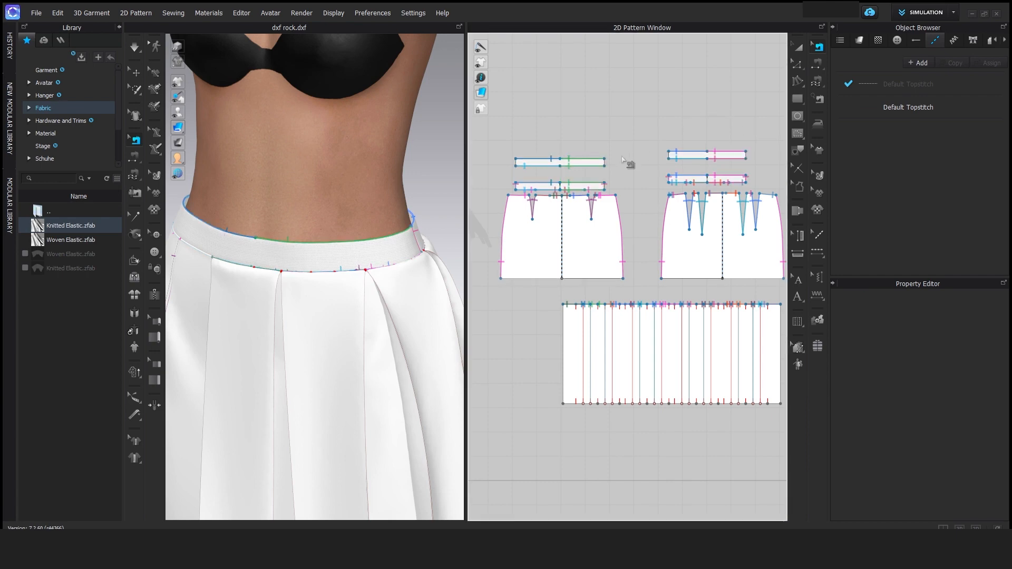
Sew the short side edges of the cloned front waistband to those of the cloned back waistband
{"action": "key", "text": "n"}
{"action": "left_click", "coordinate": [604, 161]}
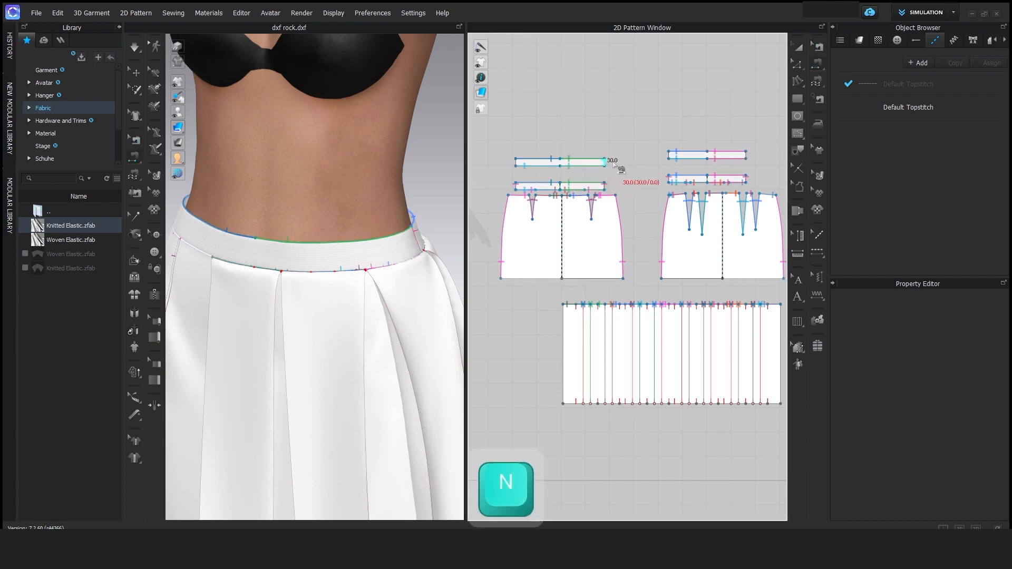
{"action": "left_click", "coordinate": [676, 163]}
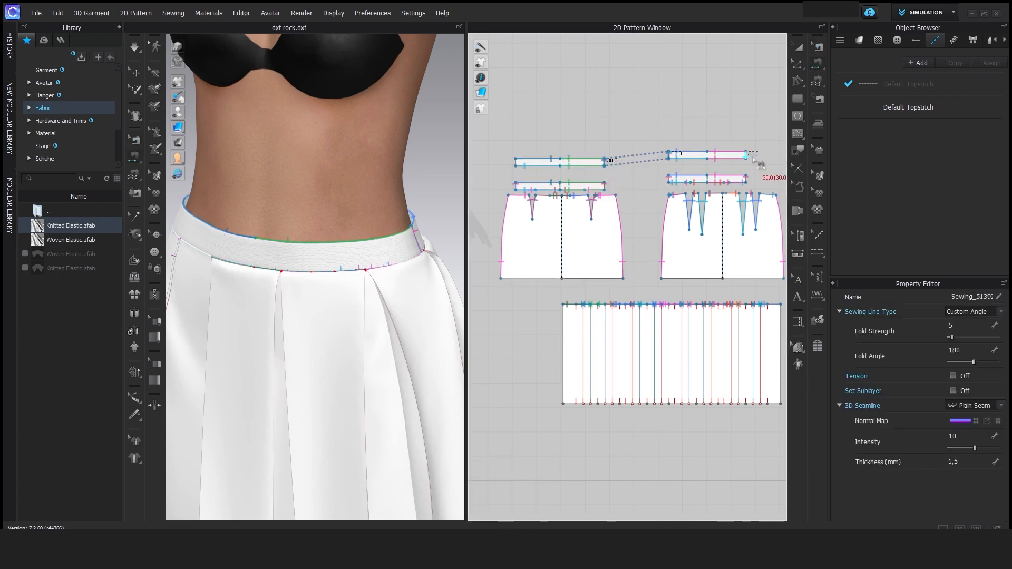
{"action": "left_click", "coordinate": [753, 158]}
{"action": "left_click", "coordinate": [516, 163]}
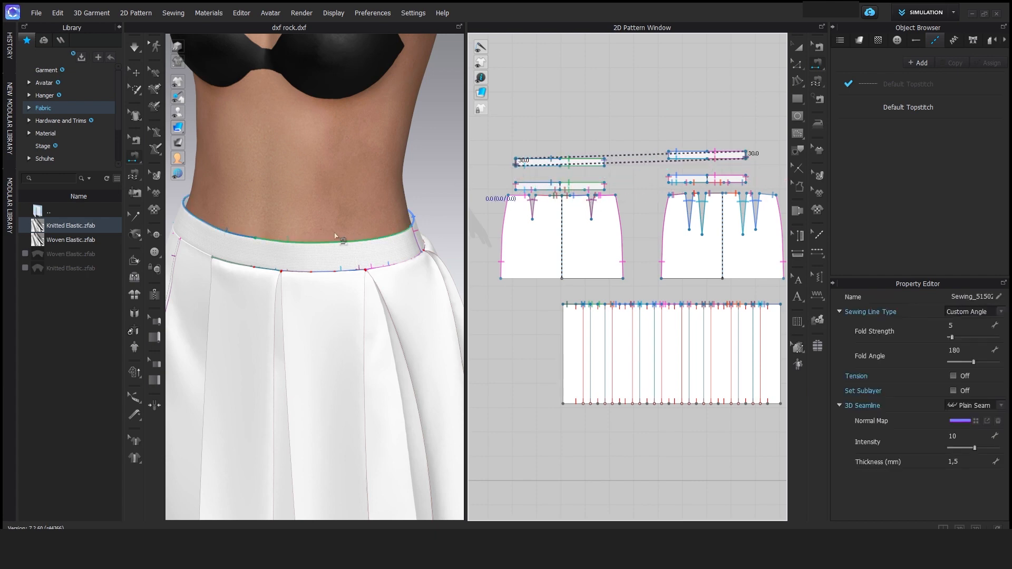
Hide the avatar and simulate the skirt with the newly sewn inner waistbands
{"action": "right_click_drag", "start_coordinate": [335, 233], "coordinate": [357, 228]}
{"action": "scroll", "coordinate": [357, 229], "scroll_direction": "up", "scroll_amount": 1}
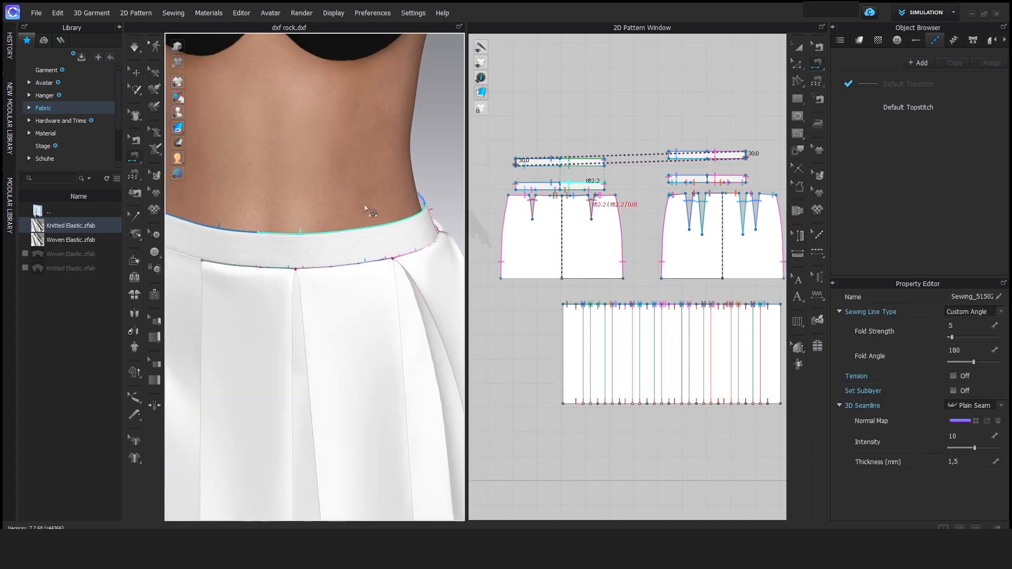
{"action": "key", "text": "shift+a"}
{"action": "key", "text": "space"}
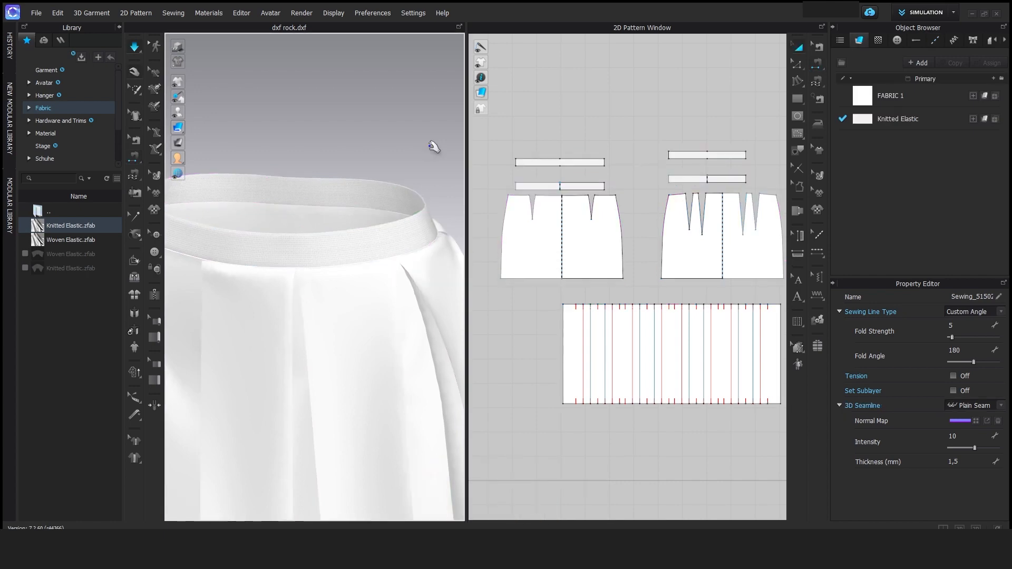
{"action": "key", "text": "space"}
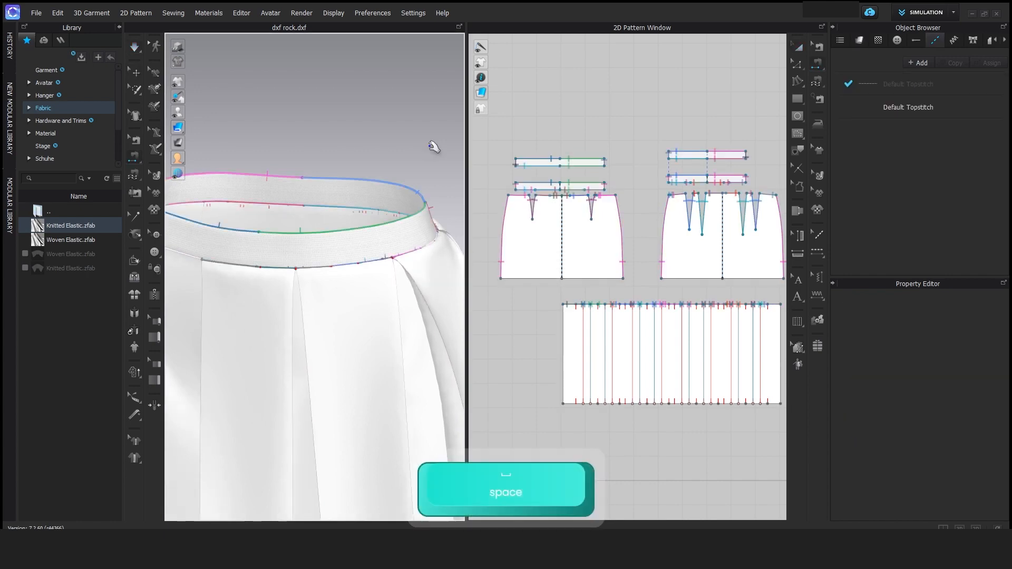
Superimpose the cloned front and back waistbands over the original waistbands and simulate the skirt
{"action": "key", "text": "a"}
{"action": "left_click", "coordinate": [575, 158]}
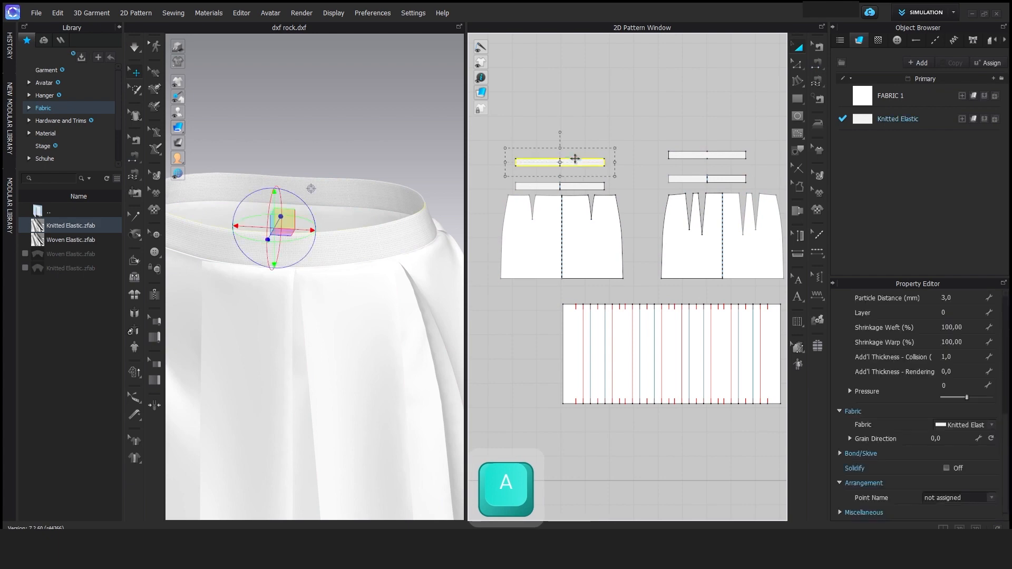
{"action": "mouse_move", "coordinate": [422, 192]}
{"action": "right_mouse_down"}
{"action": "mouse_move", "coordinate": [447, 199]}
{"action": "mouse_move", "coordinate": [425, 173]}
{"action": "right_mouse_up"}
{"action": "left_click", "coordinate": [423, 234]}
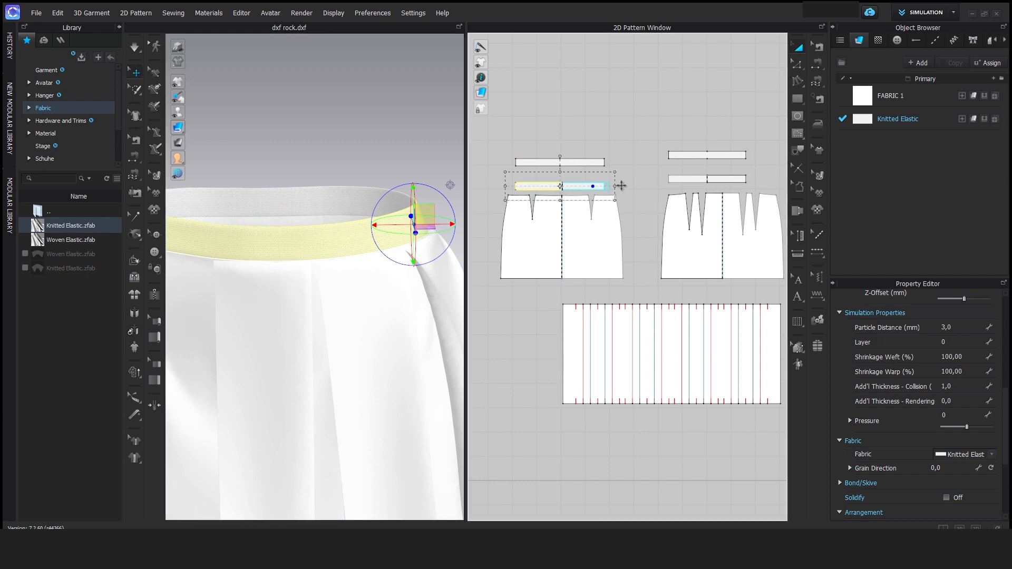
{"action": "key", "text": "ctrl+z"}
{"action": "left_click", "coordinate": [671, 160], "text": "shift"}
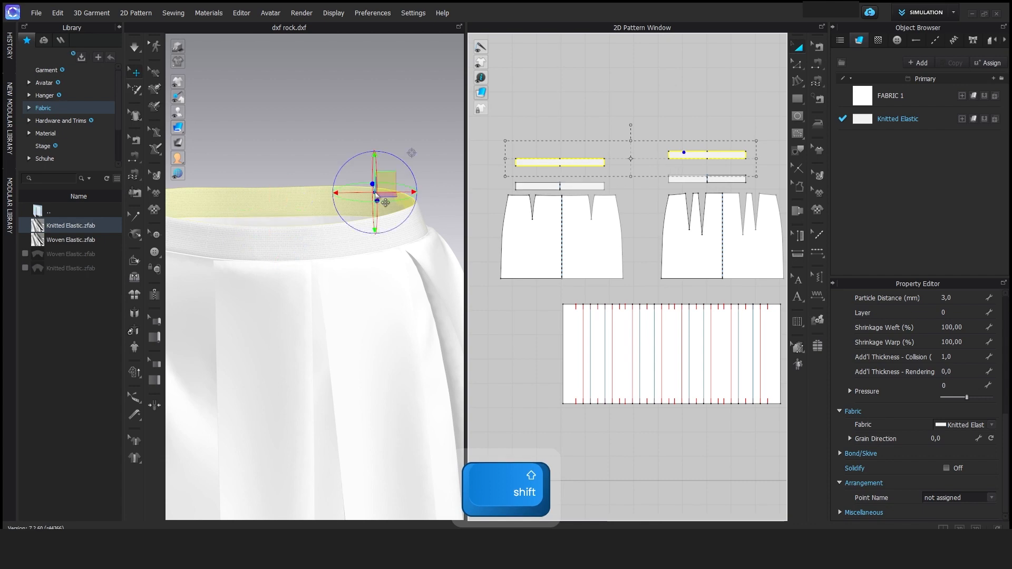
{"action": "right_click", "coordinate": [375, 192]}
{"action": "left_click", "coordinate": [436, 464]}
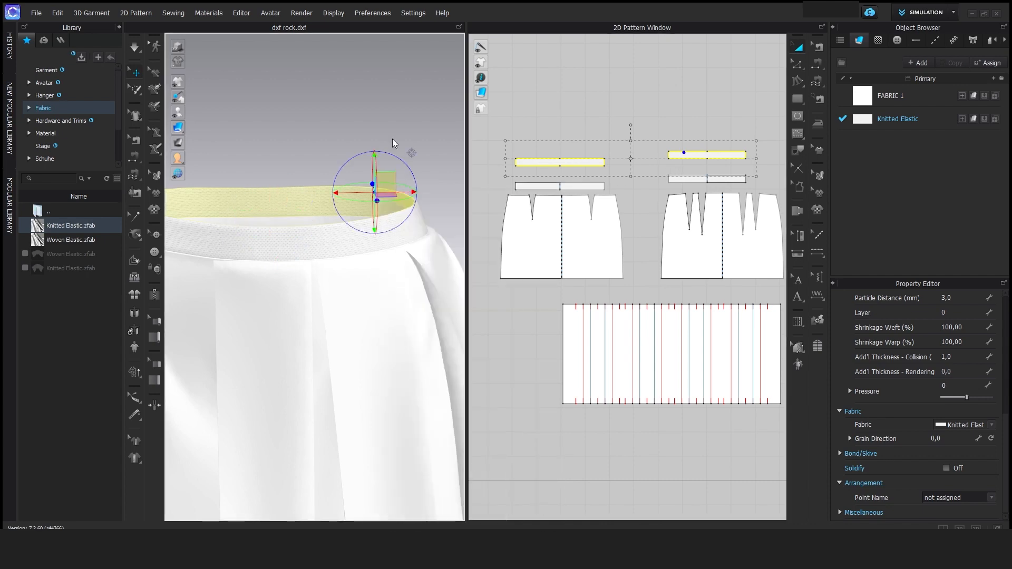
{"action": "scroll", "coordinate": [397, 90], "scroll_direction": "up", "scroll_amount": 1}
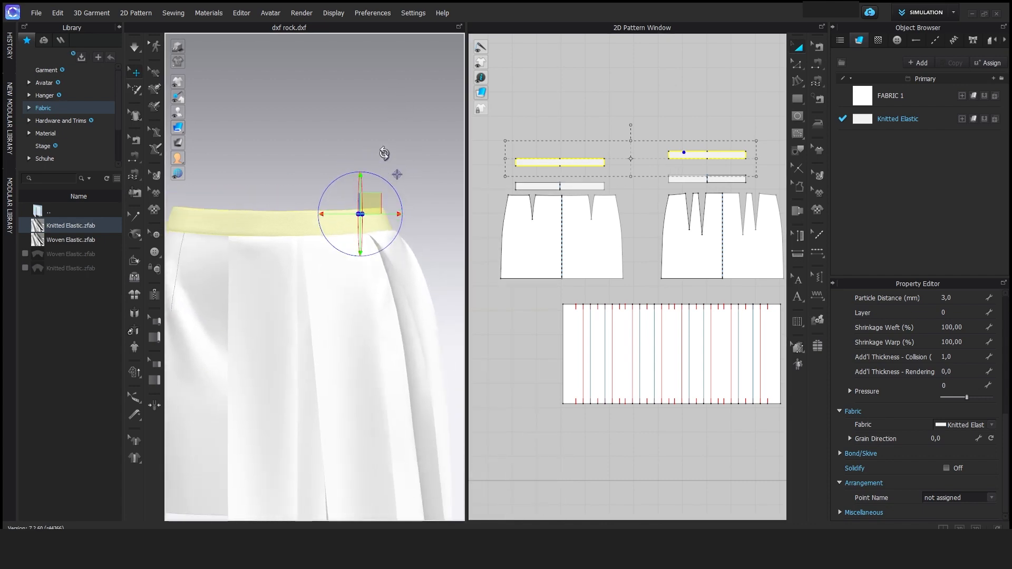
{"action": "key", "text": "space"}
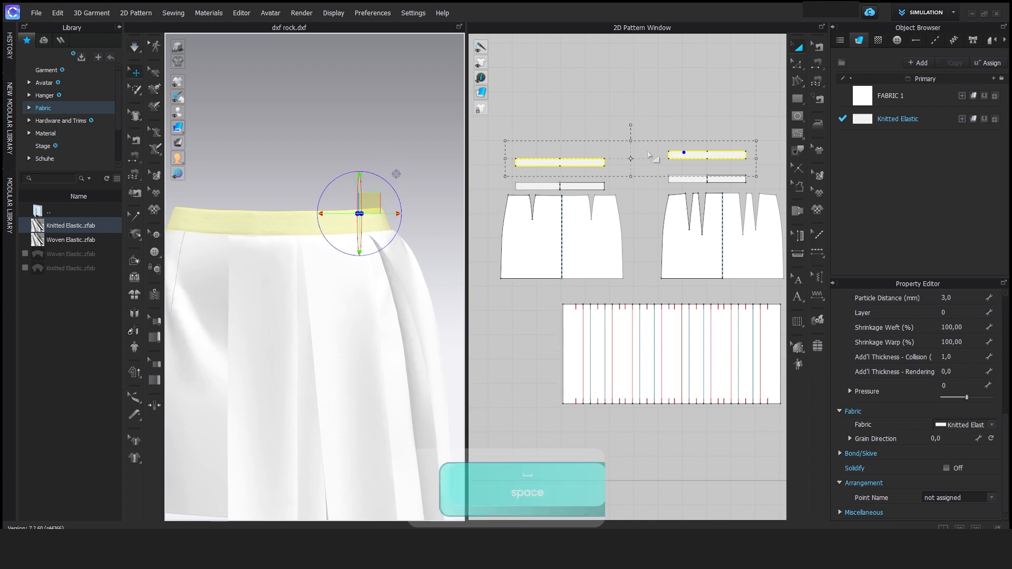
Widen the cloned front and back waistbands horizontally, and superimpose them over the original waistbands again
{"action": "left_click_drag", "start_coordinate": [505, 159], "coordinate": [570, 154]}
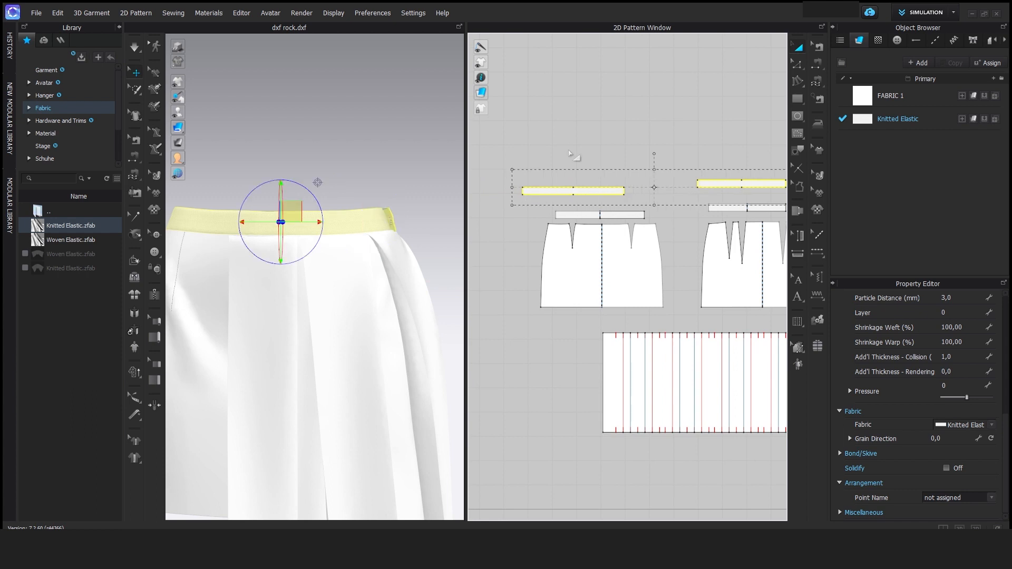
{"action": "right_click_drag", "start_coordinate": [409, 192], "coordinate": [404, 267]}
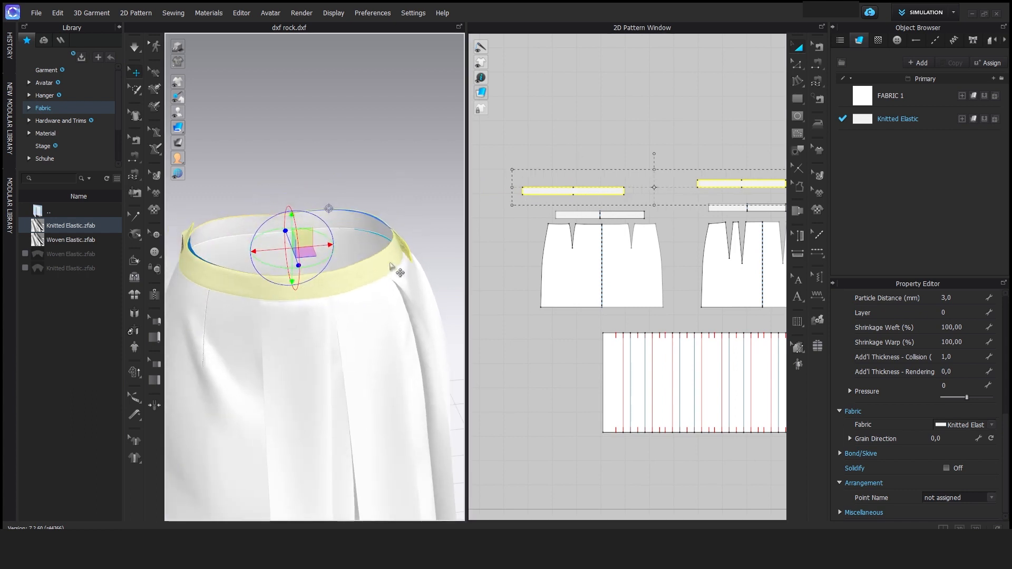
{"action": "right_click", "coordinate": [390, 263]}
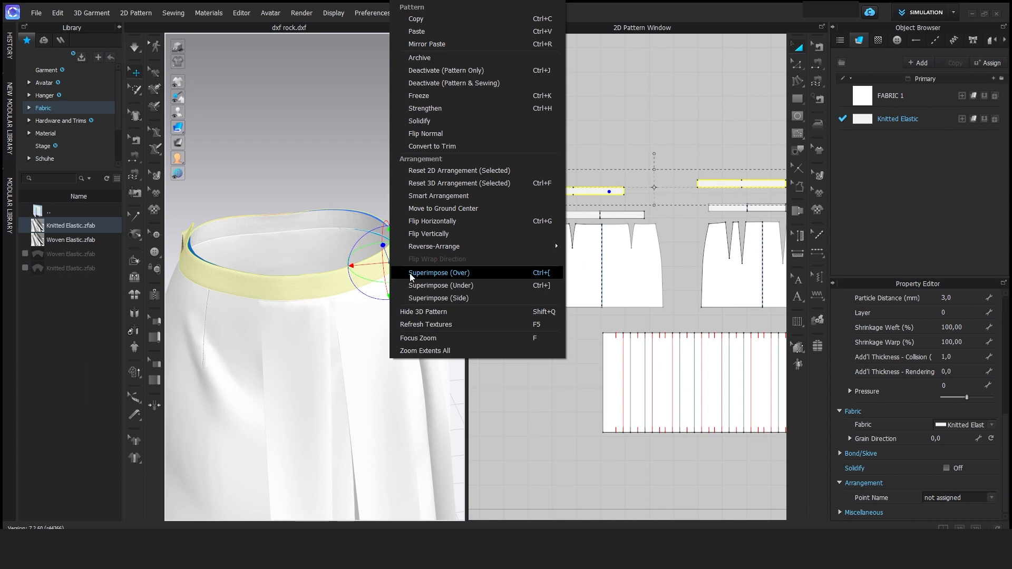
{"action": "left_click", "coordinate": [409, 273]}
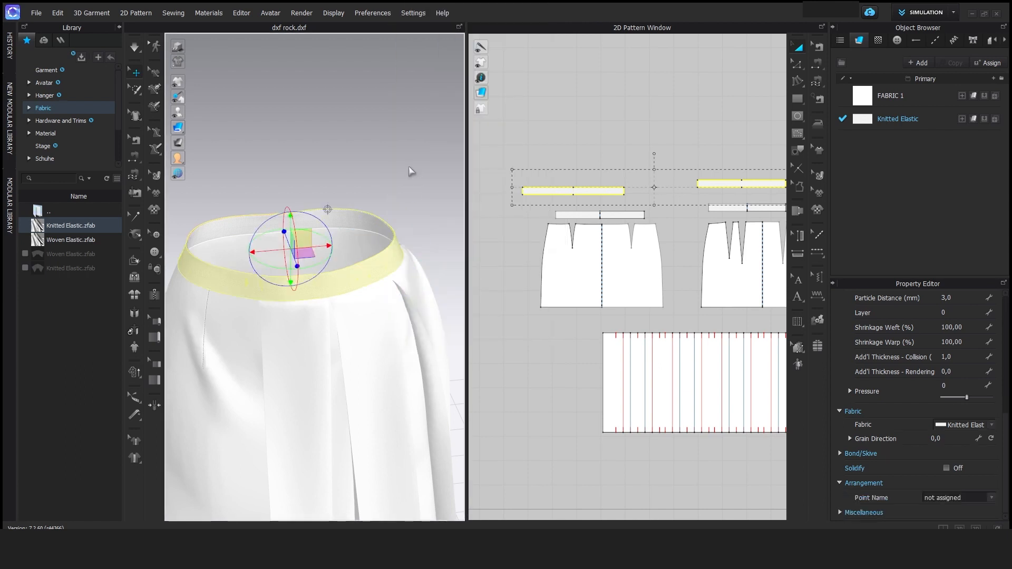
Simulate the skirt with the widened outer waistbands, then clear the pattern selection
{"action": "mouse_move", "coordinate": [409, 166]}
{"action": "right_mouse_down"}
{"action": "mouse_move", "coordinate": [415, 172]}
{"action": "mouse_move", "coordinate": [406, 162]}
{"action": "right_mouse_up"}
{"action": "key", "text": "space"}
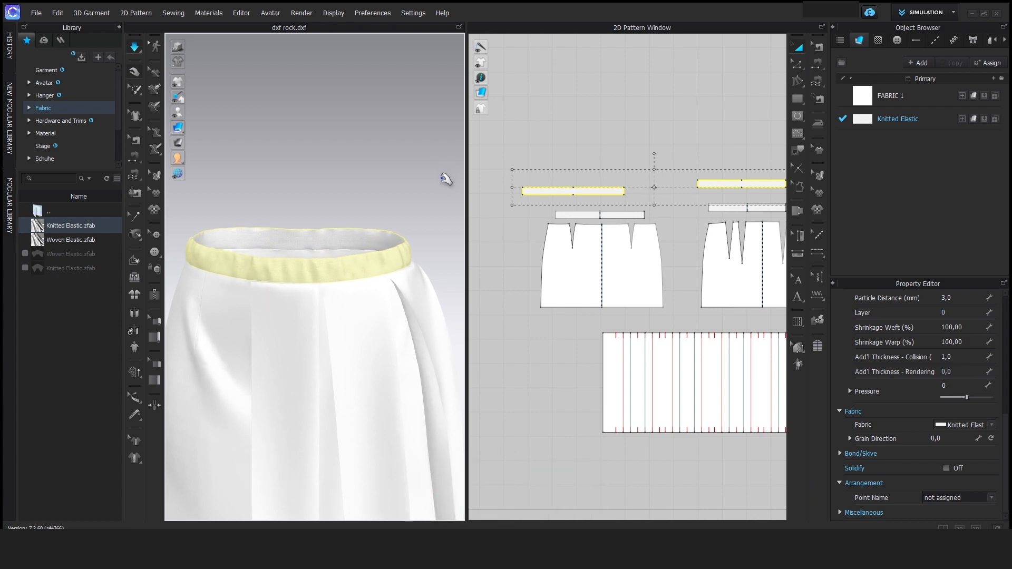
{"action": "key", "text": "space"}
{"action": "left_click", "coordinate": [599, 142]}
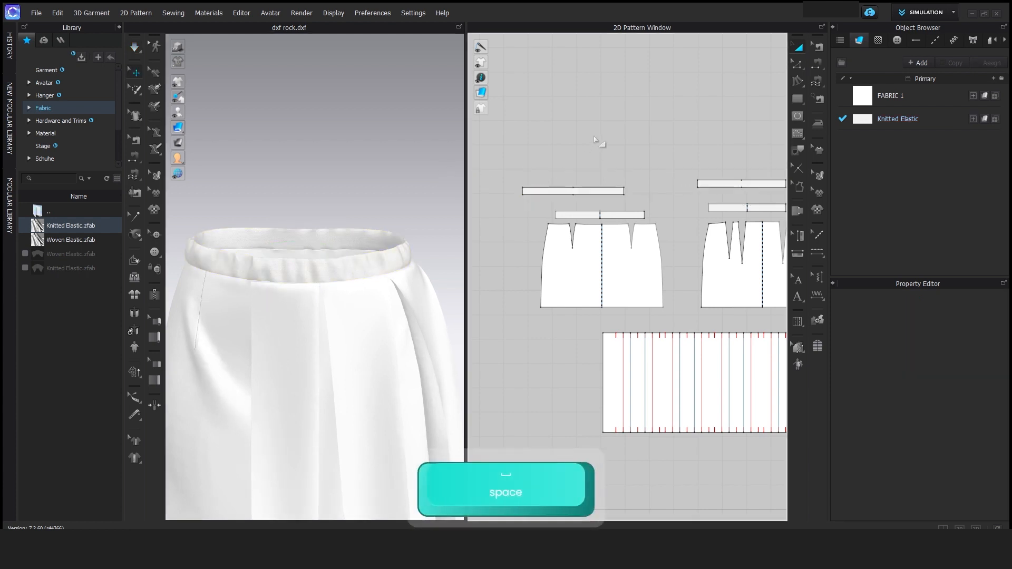
Assign FABRIC 1 to both outer waistband pieces and simulate the skirt with the new fabric
{"action": "left_click_drag", "start_coordinate": [877, 101], "coordinate": [710, 181]}
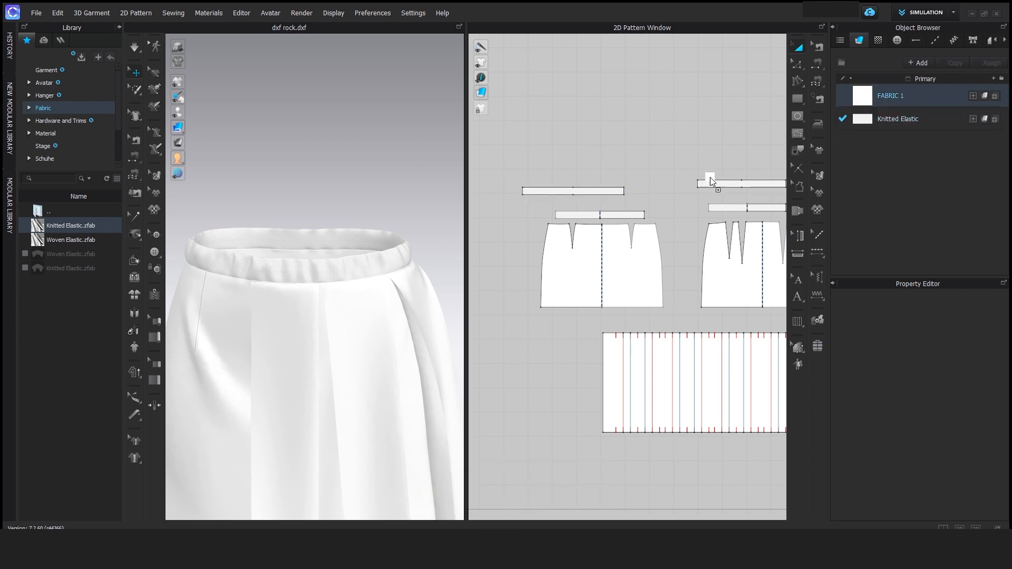
{"action": "left_click_drag", "start_coordinate": [599, 198], "coordinate": [600, 194]}
{"action": "left_click_drag", "start_coordinate": [875, 93], "coordinate": [739, 183]}
{"action": "key", "text": "space"}
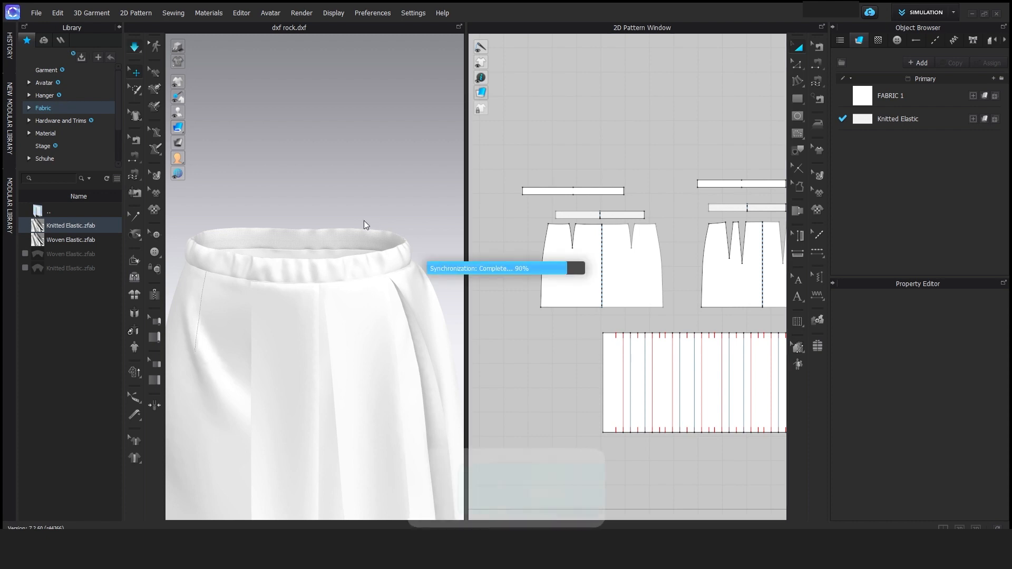
{"action": "key", "text": "space"}
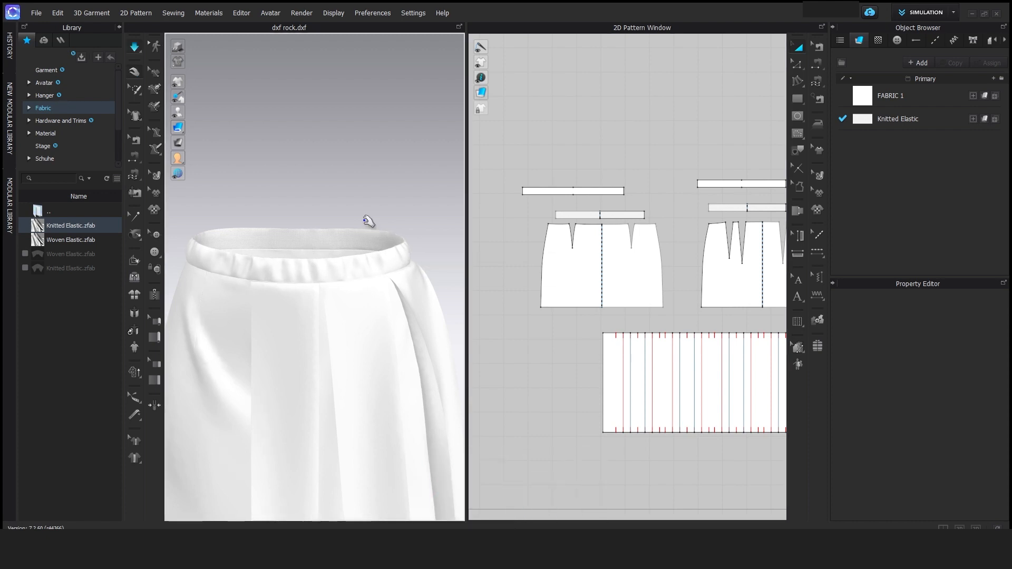
{"action": "key", "text": "space"}
Stretch both FABRIC 1 waistbands wider still and superimpose them over the knitted-elastic waistbands
{"action": "left_click", "coordinate": [527, 191]}
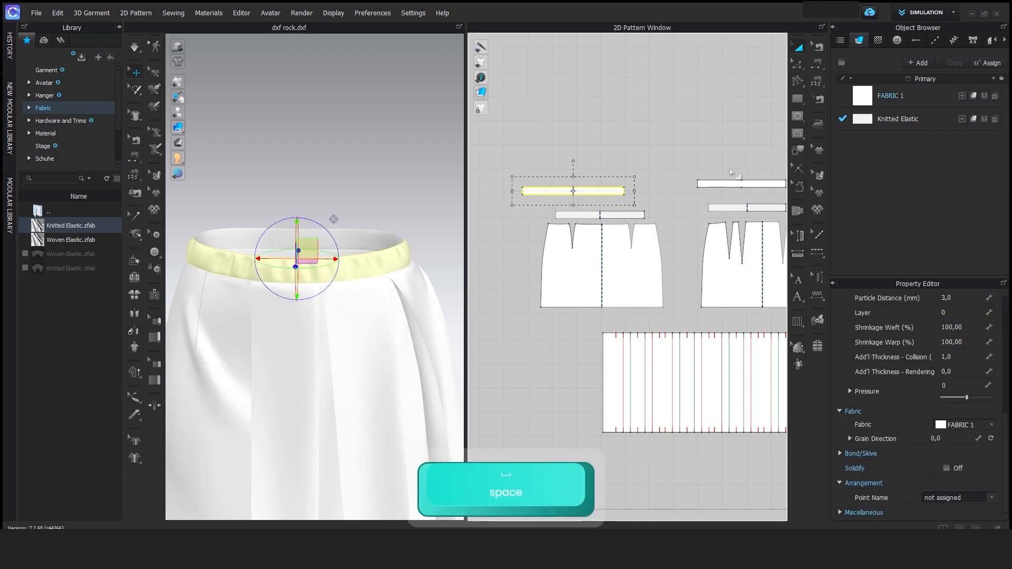
{"action": "left_click", "coordinate": [721, 183], "text": "shift"}
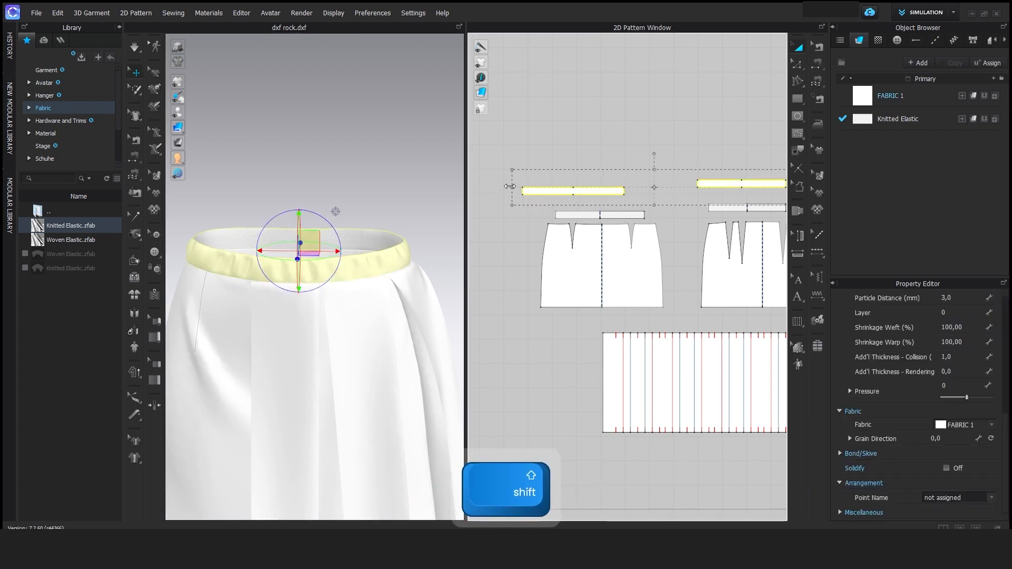
{"action": "scroll", "coordinate": [495, 190], "scroll_direction": "down", "scroll_amount": 3}
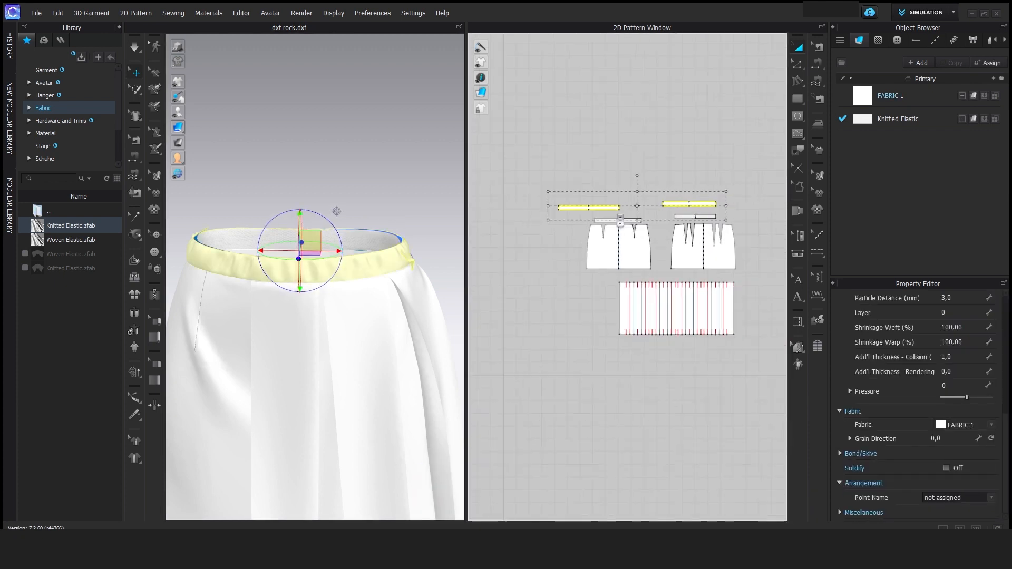
{"action": "left_click_drag", "start_coordinate": [608, 208], "coordinate": [617, 208]}
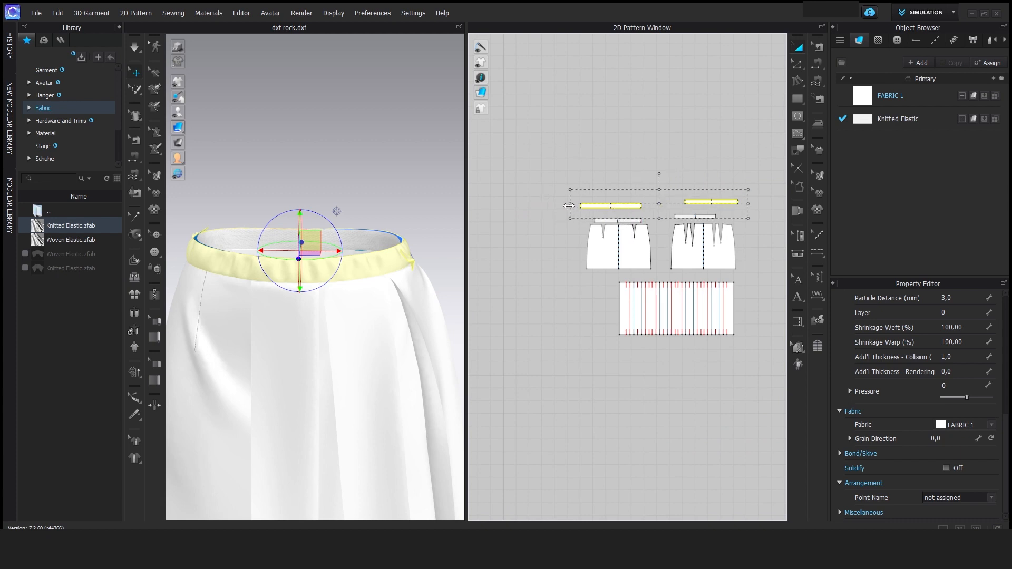
{"action": "right_click", "coordinate": [389, 268]}
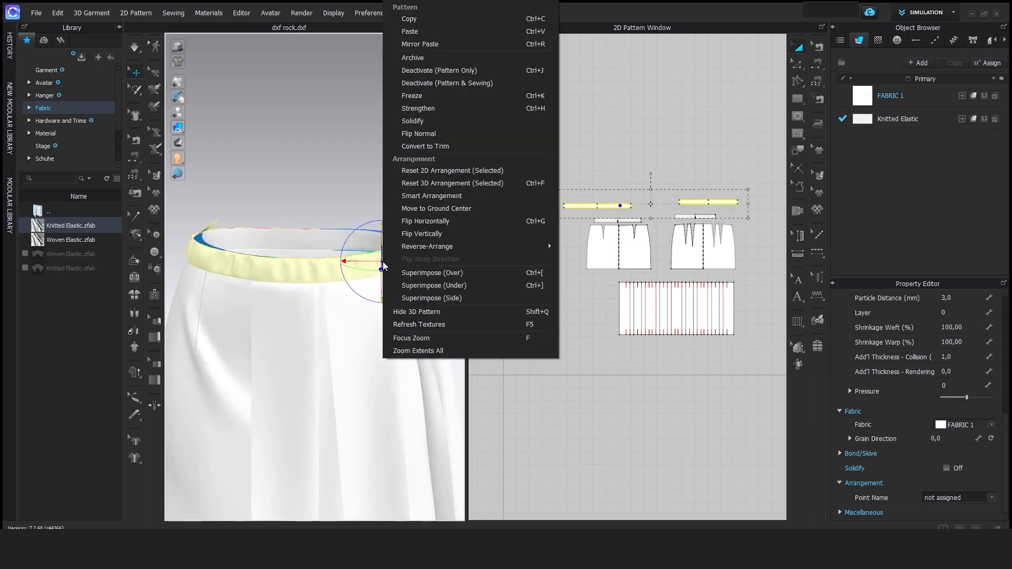
{"action": "left_click", "coordinate": [428, 270]}
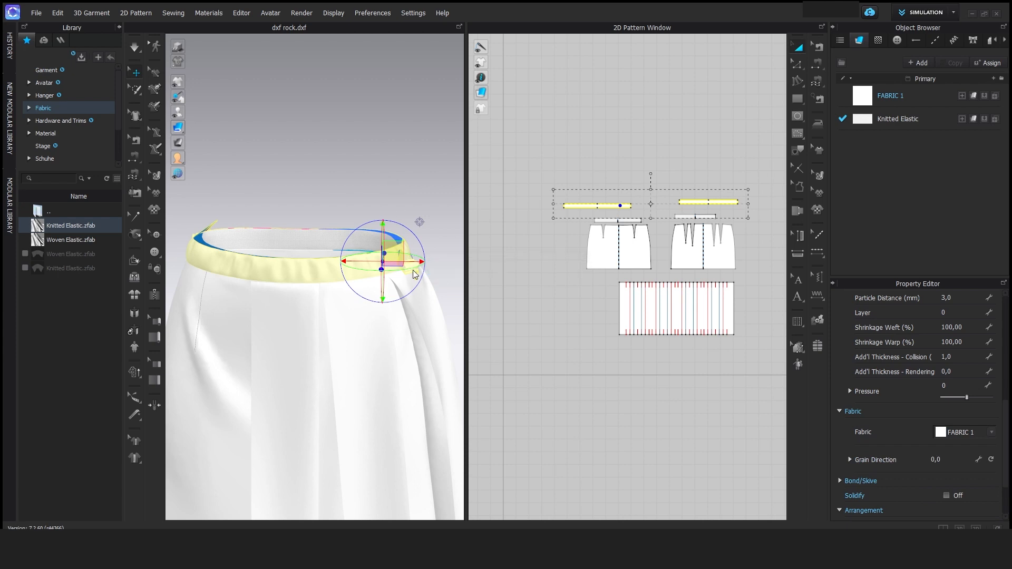
Simulate the skirt so the extra-wide outer waistband gathers over the elastic
{"action": "key", "text": "space"}
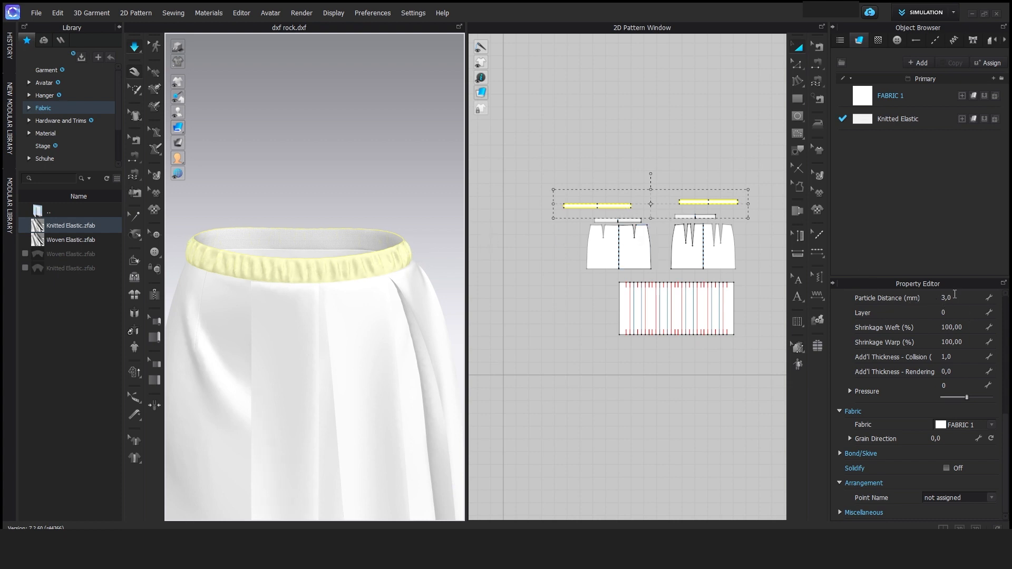
{"action": "left_click", "coordinate": [422, 225]}
{"action": "key", "text": "space"}
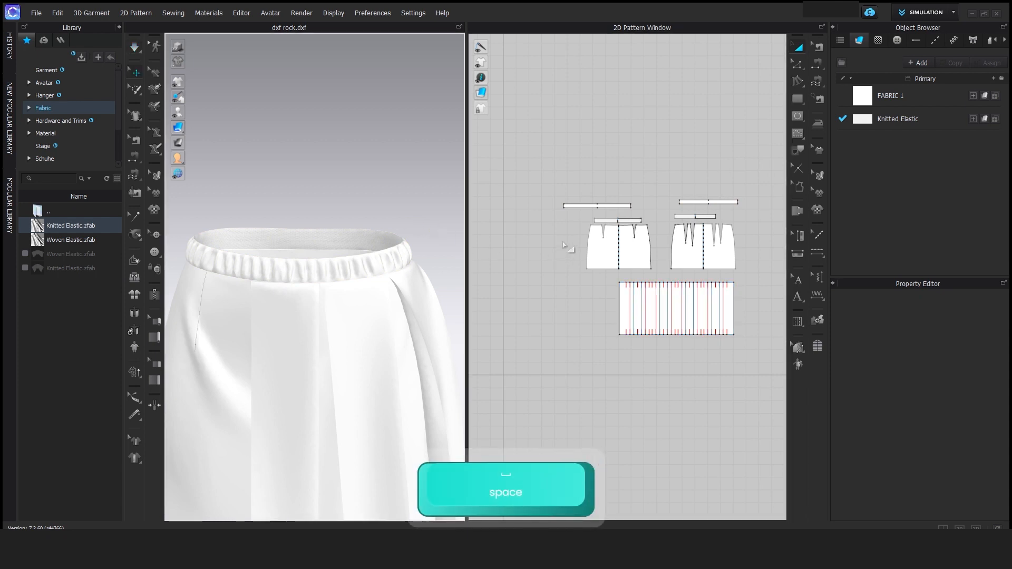
Select the upper and lower edges of the left half of both the outer and the elastic front waistbands
{"action": "key", "text": "z"}
{"action": "left_click", "coordinate": [580, 211]}
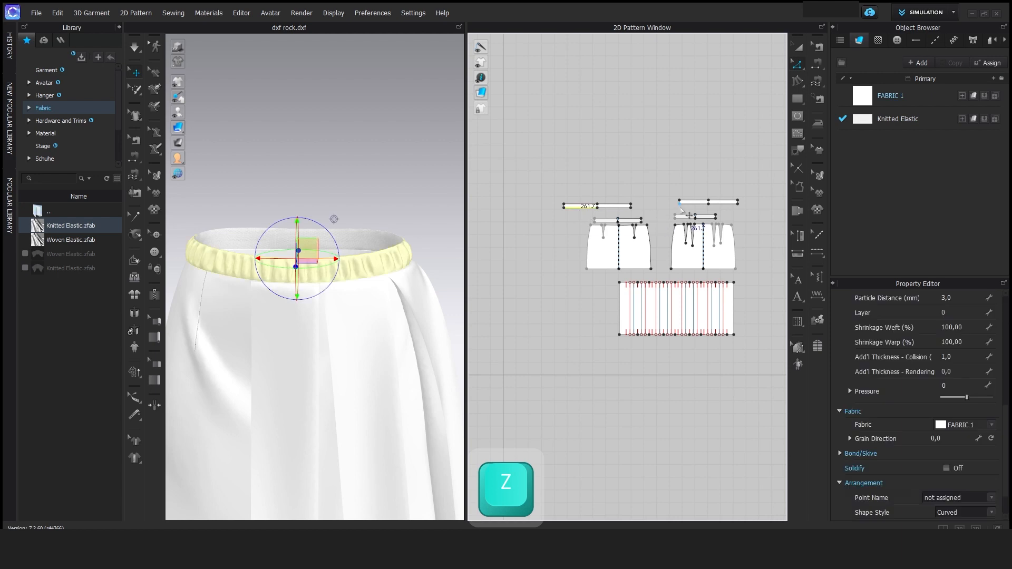
{"action": "scroll", "coordinate": [559, 222], "scroll_direction": "up", "scroll_amount": 2}
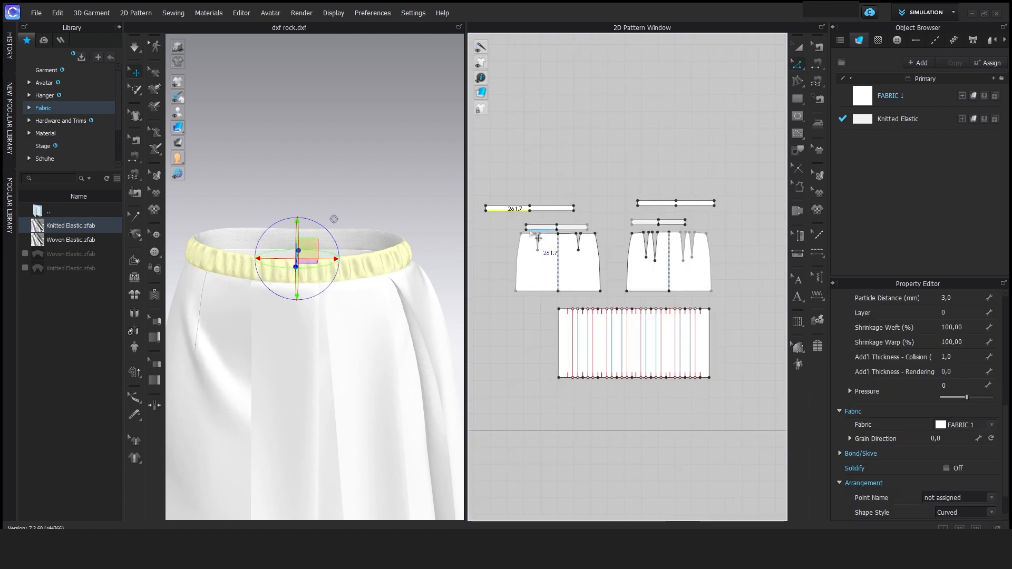
{"action": "scroll", "coordinate": [505, 226], "scroll_direction": "up", "scroll_amount": 2}
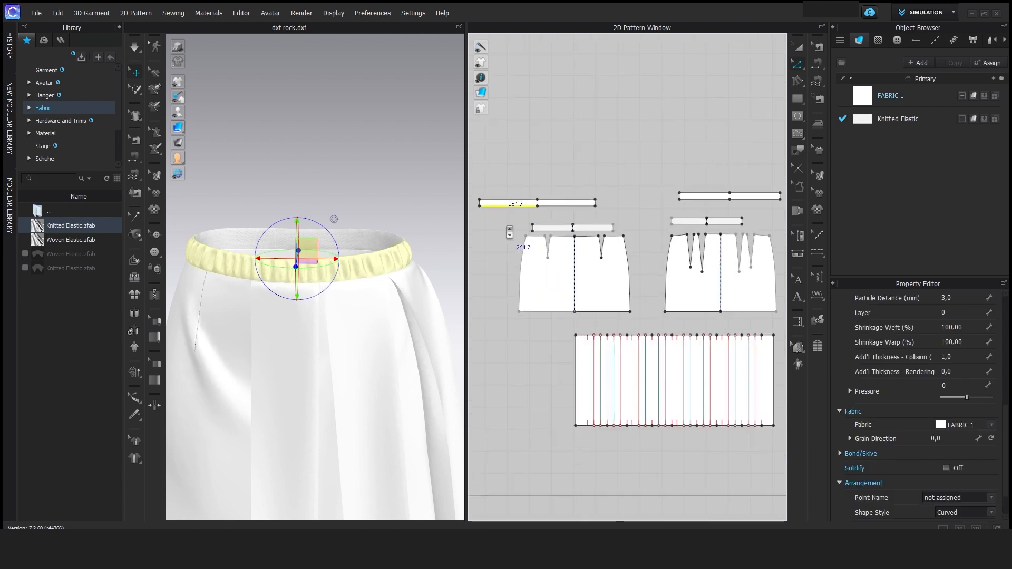
{"action": "left_click", "coordinate": [512, 200], "text": "shift"}
{"action": "left_click", "coordinate": [547, 200], "text": "shift"}
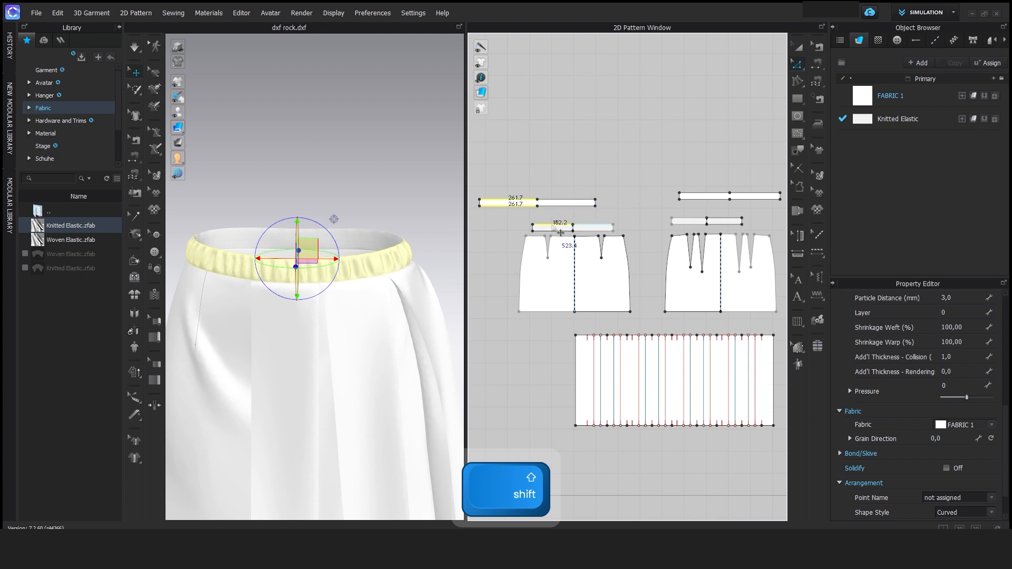
{"action": "left_click", "coordinate": [553, 228], "text": "shift"}
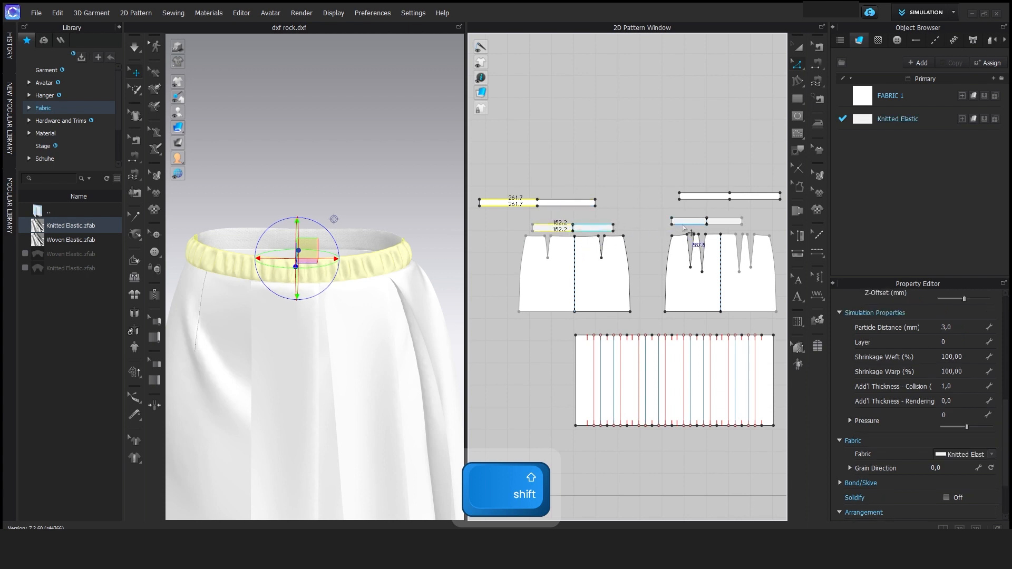
Add the upper and lower edges of the back outer waistband and the left half of the back elastic waistband to the selection
{"action": "left_click", "coordinate": [690, 199], "text": "shift"}
{"action": "left_click", "coordinate": [746, 198], "text": "shift"}
{"action": "left_click", "coordinate": [745, 202], "text": "shift"}
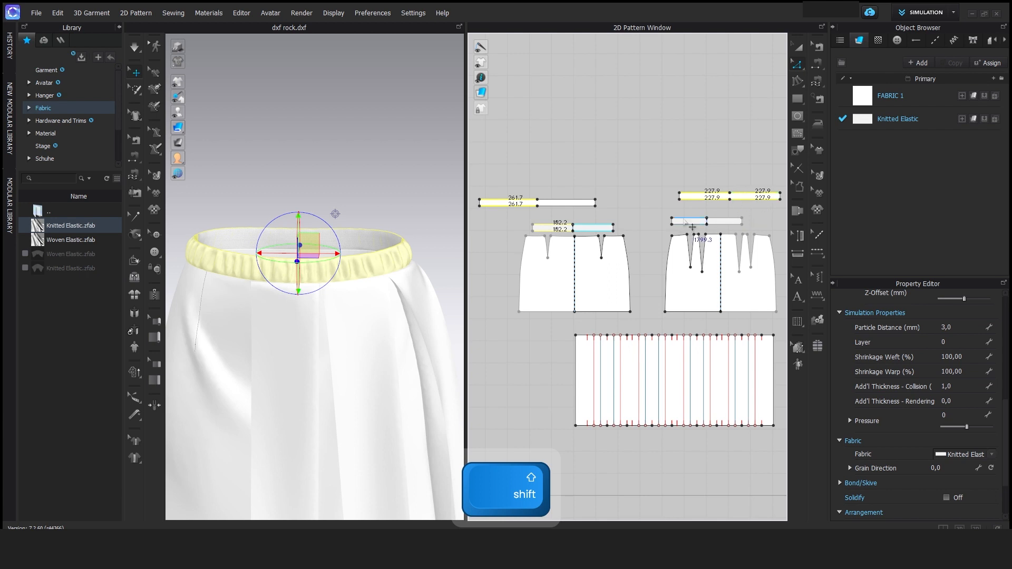
{"action": "left_click", "coordinate": [687, 221], "text": "shift"}
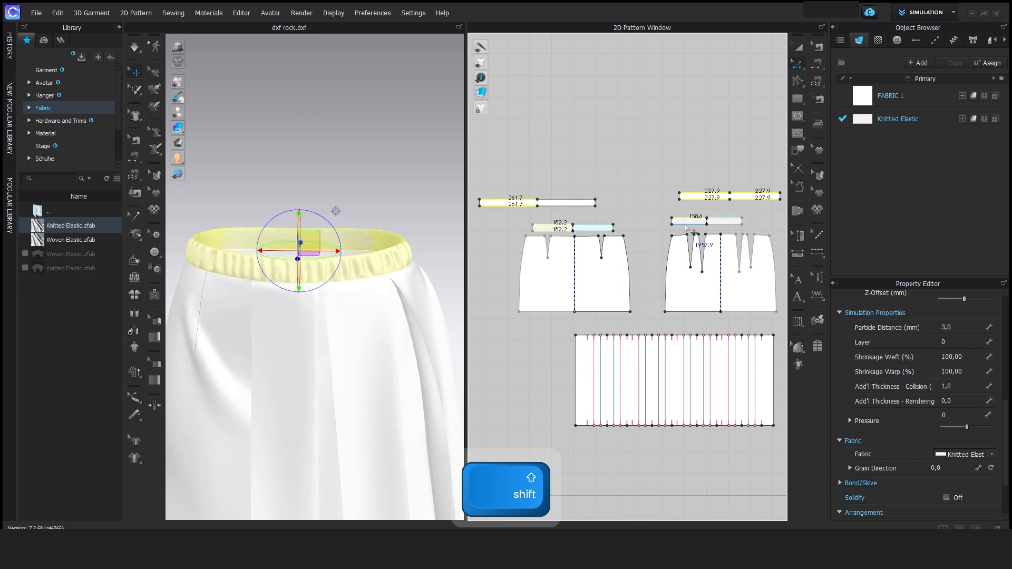
{"action": "scroll", "coordinate": [690, 228], "scroll_direction": "up", "scroll_amount": 5}
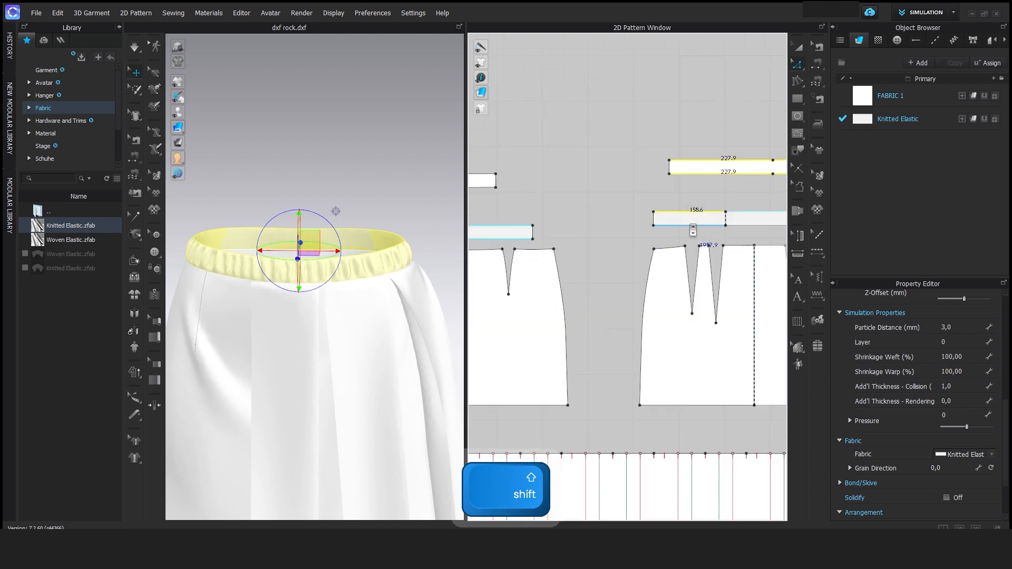
{"action": "left_click", "coordinate": [690, 229], "text": "shift"}
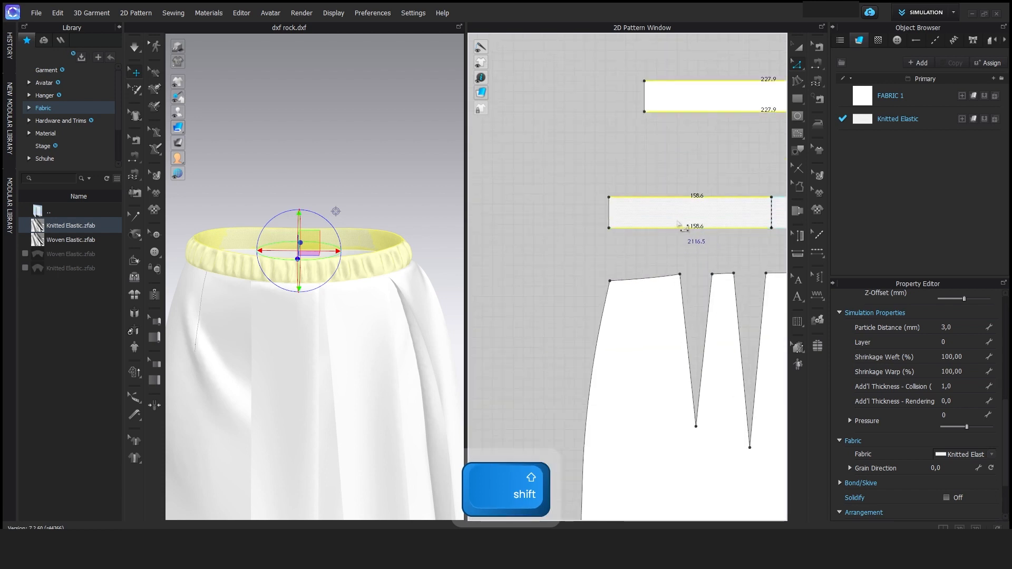
Offset all selected waistband edges inward as internal lines, with one offset at 5.0 mm and Extend enabled
{"action": "scroll", "coordinate": [685, 228], "scroll_direction": "down", "scroll_amount": 3}
{"action": "scroll", "coordinate": [681, 226], "scroll_direction": "down", "scroll_amount": 2}
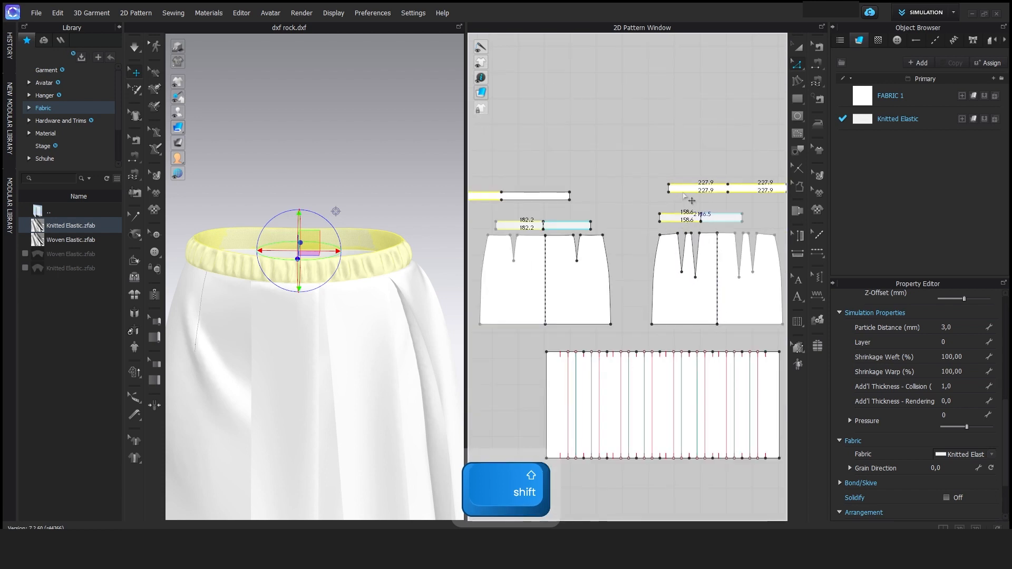
{"action": "right_click", "coordinate": [684, 194]}
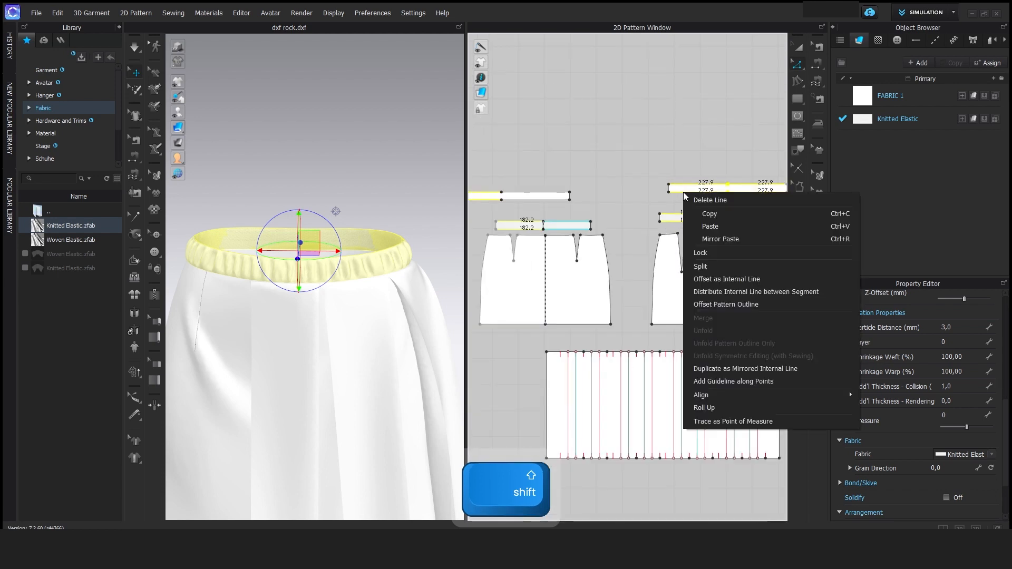
{"action": "left_click", "coordinate": [734, 279]}
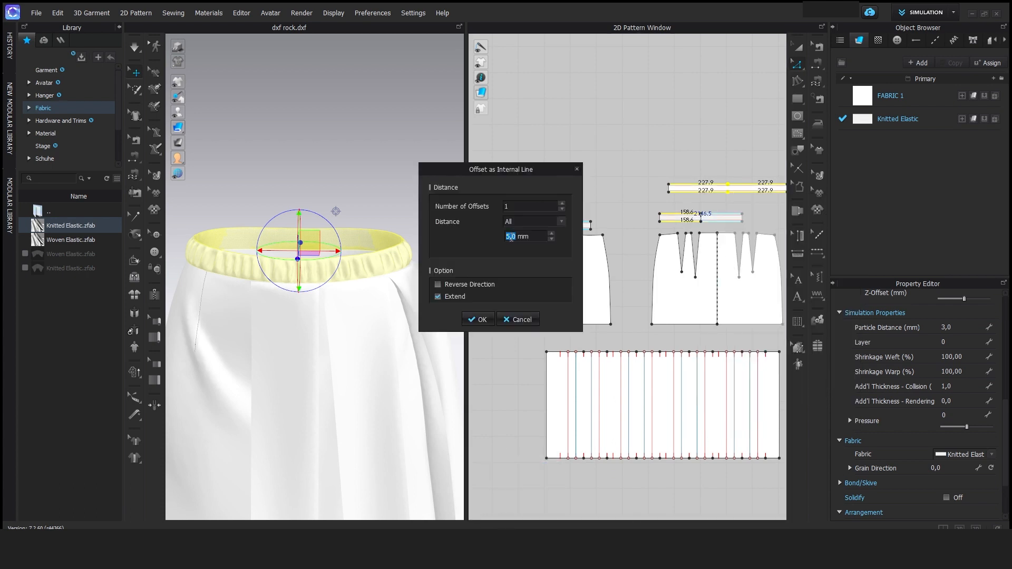
{"action": "left_click", "coordinate": [481, 318]}
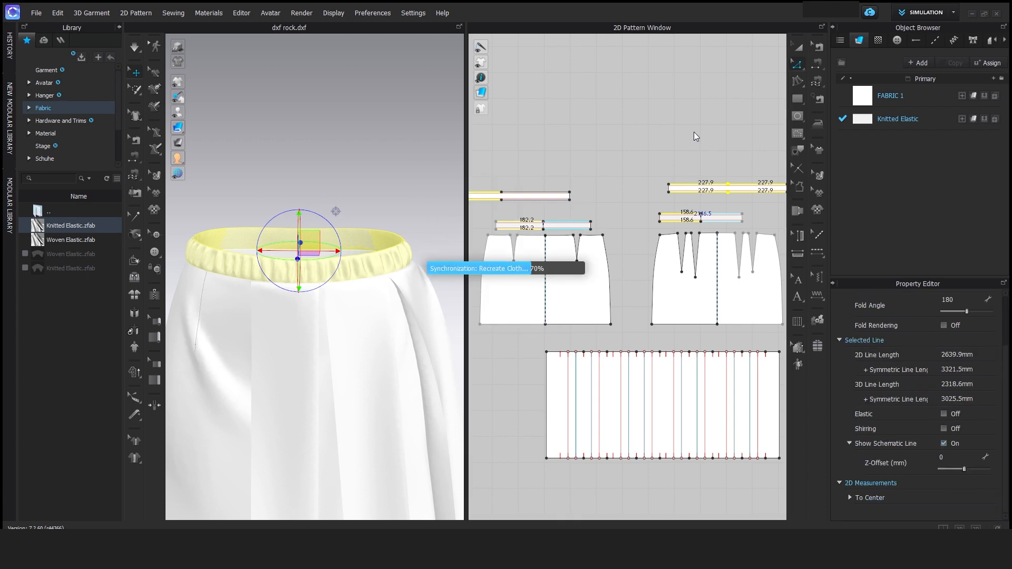
{"action": "left_click", "coordinate": [625, 147]}
Sew the lower and upper internal lines of the front outer waistband to the matching internal lines on both halves of the front elastic
{"action": "middle_click_drag", "start_coordinate": [592, 170], "coordinate": [674, 169]}
{"action": "scroll", "coordinate": [531, 217], "scroll_direction": "up", "scroll_amount": 2}
{"action": "middle_click_drag", "start_coordinate": [572, 224], "coordinate": [562, 231]}
{"action": "key", "text": "n"}
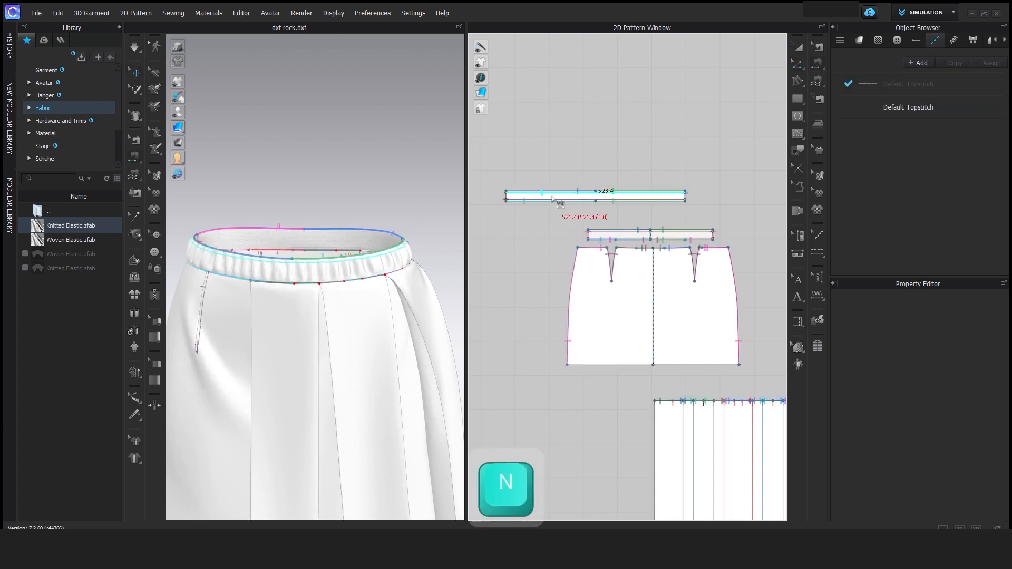
{"action": "left_click", "coordinate": [552, 201]}
{"action": "left_click", "coordinate": [595, 239], "text": "shift"}
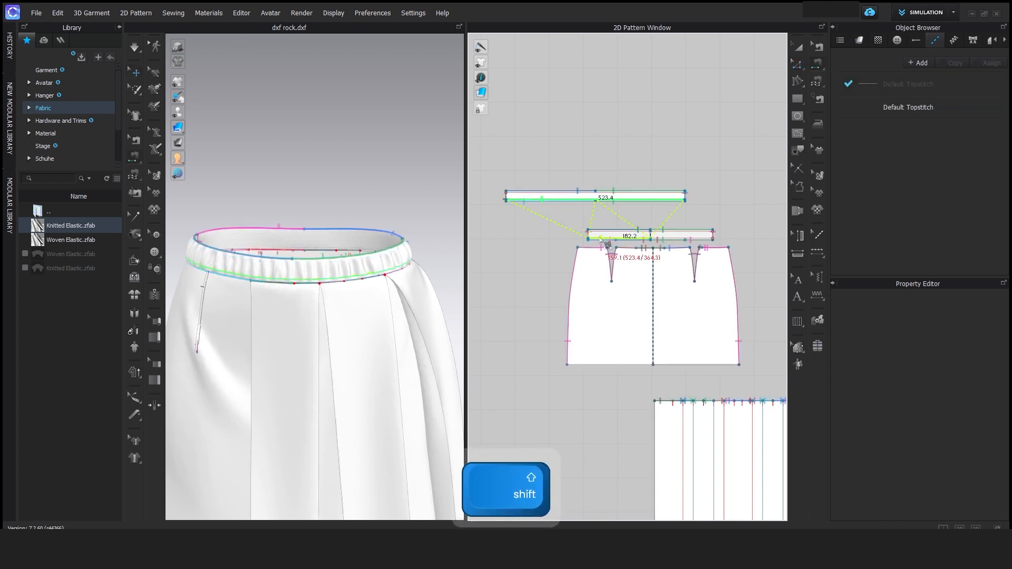
{"action": "left_click", "coordinate": [665, 239], "text": "shift"}
{"action": "left_click", "coordinate": [562, 200]}
{"action": "left_click", "coordinate": [602, 239], "text": "shift"}
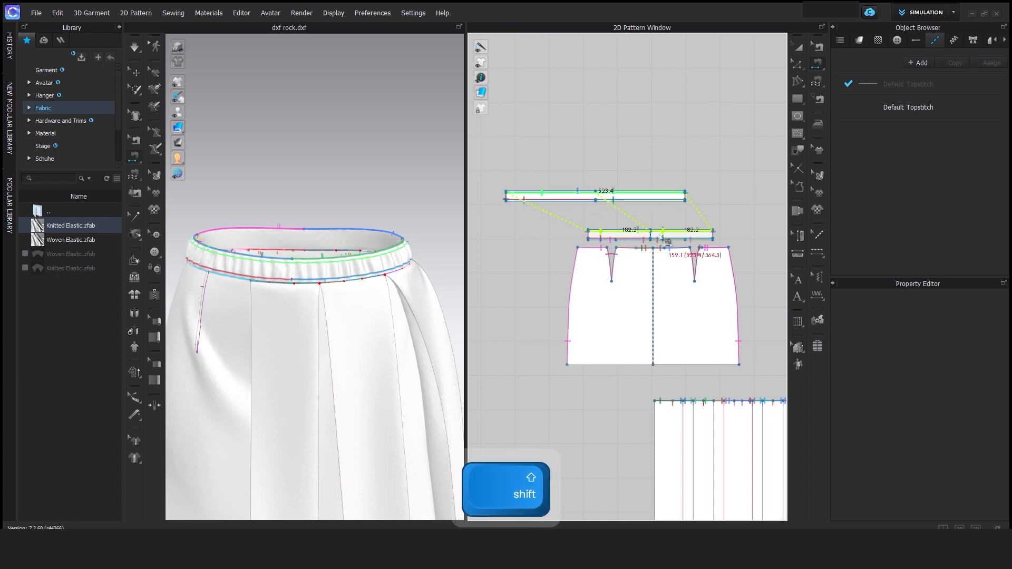
{"action": "left_click", "coordinate": [666, 238], "text": "shift"}
Sew the lower and upper internal lines of the back outer waistband to the matching internal lines on both halves of the back elastic
{"action": "scroll", "coordinate": [542, 216], "scroll_direction": "down", "scroll_amount": 5}
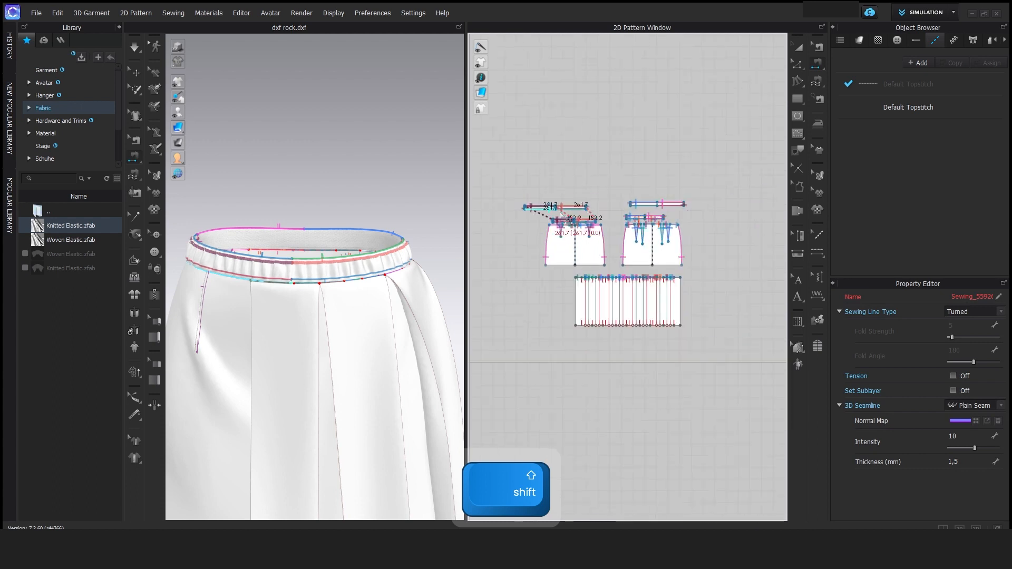
{"action": "scroll", "coordinate": [649, 216], "scroll_direction": "up", "scroll_amount": 5}
{"action": "middle_click_drag", "start_coordinate": [687, 217], "coordinate": [629, 216]}
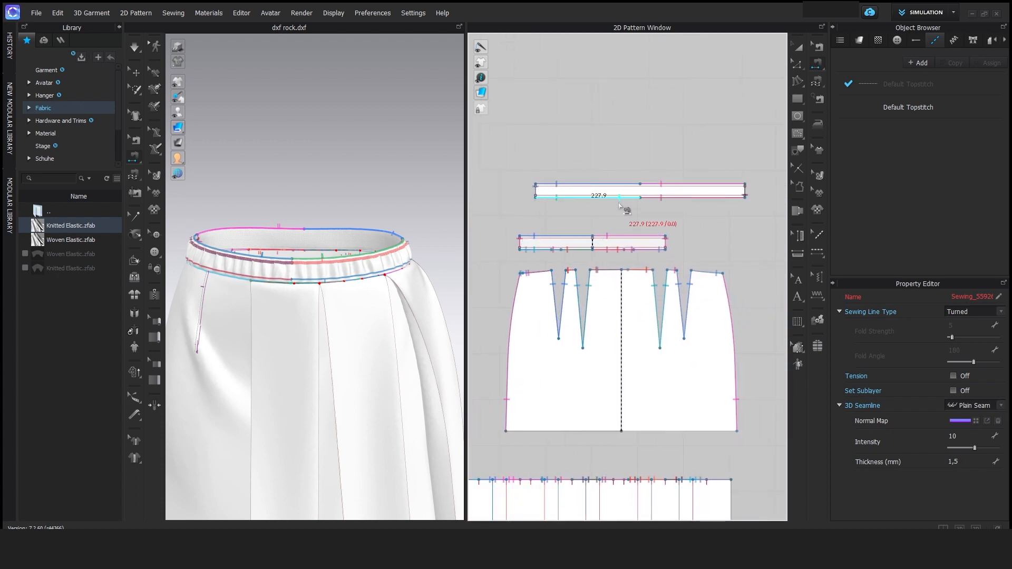
{"action": "left_click", "coordinate": [622, 198]}
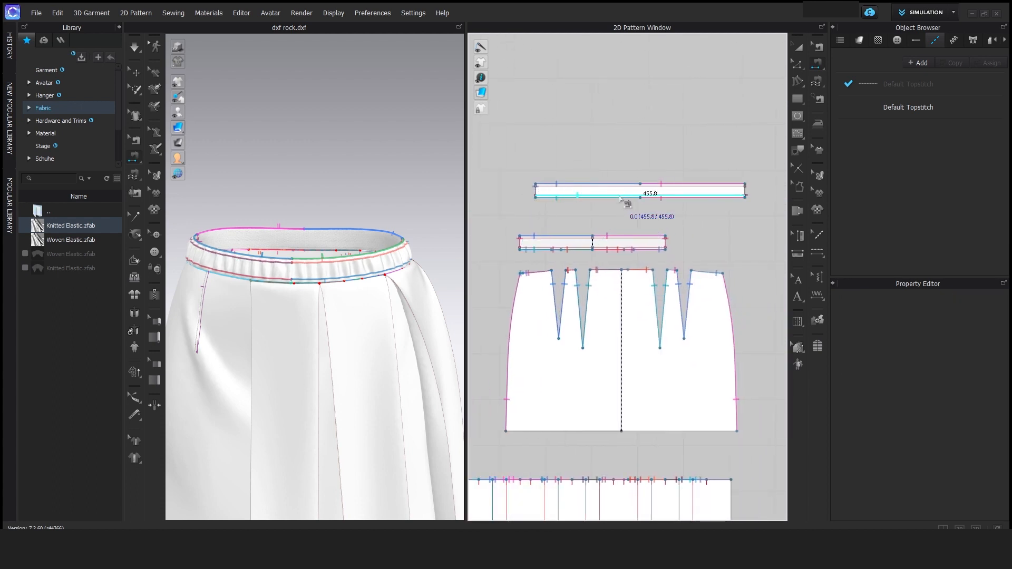
{"action": "left_click", "coordinate": [567, 248]}
{"action": "left_click", "coordinate": [609, 249], "text": "shift"}
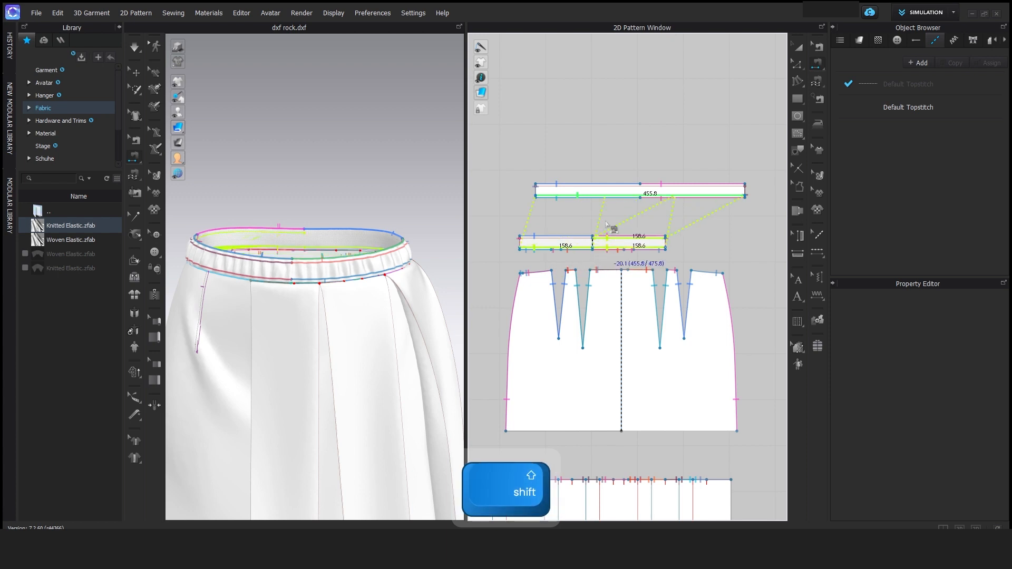
{"action": "left_click", "coordinate": [593, 191]}
{"action": "left_click", "coordinate": [567, 238]}
{"action": "left_click", "coordinate": [604, 238], "text": "shift"}
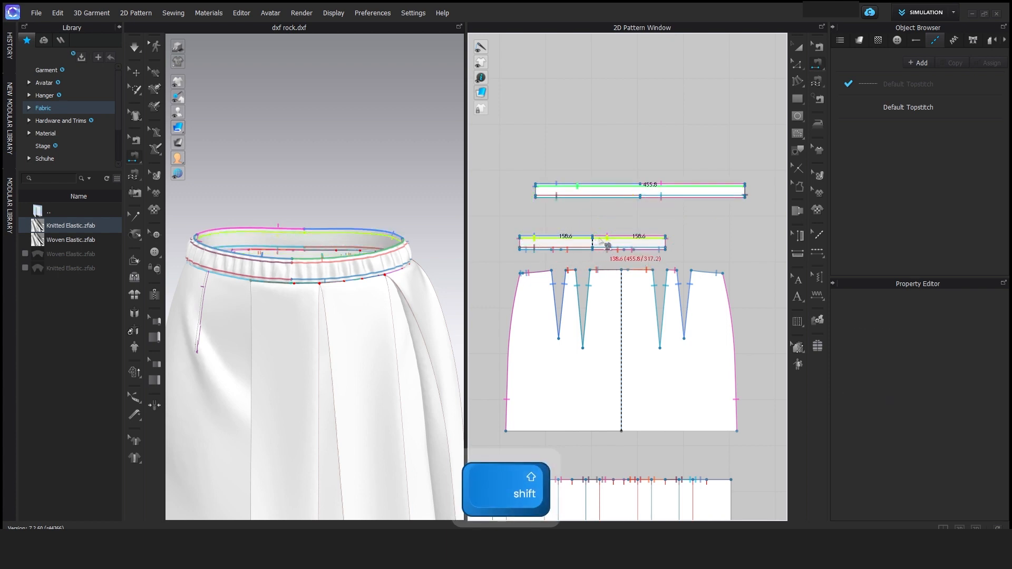
Simulate the skirt with the new waistband channel seams, then stop the simulation
{"action": "scroll", "coordinate": [723, 125], "scroll_direction": "down", "scroll_amount": 5}
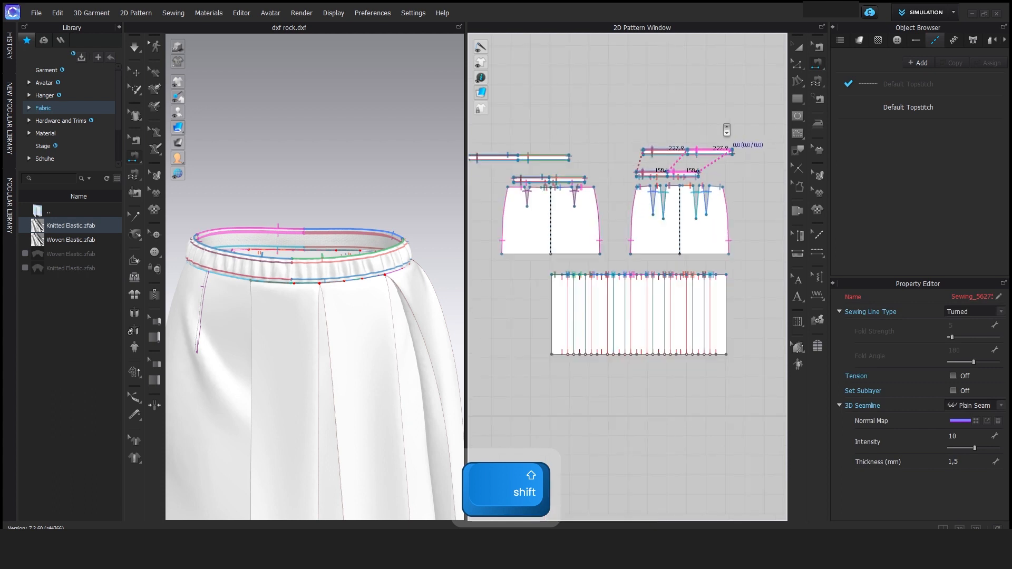
{"action": "left_click", "coordinate": [798, 48]}
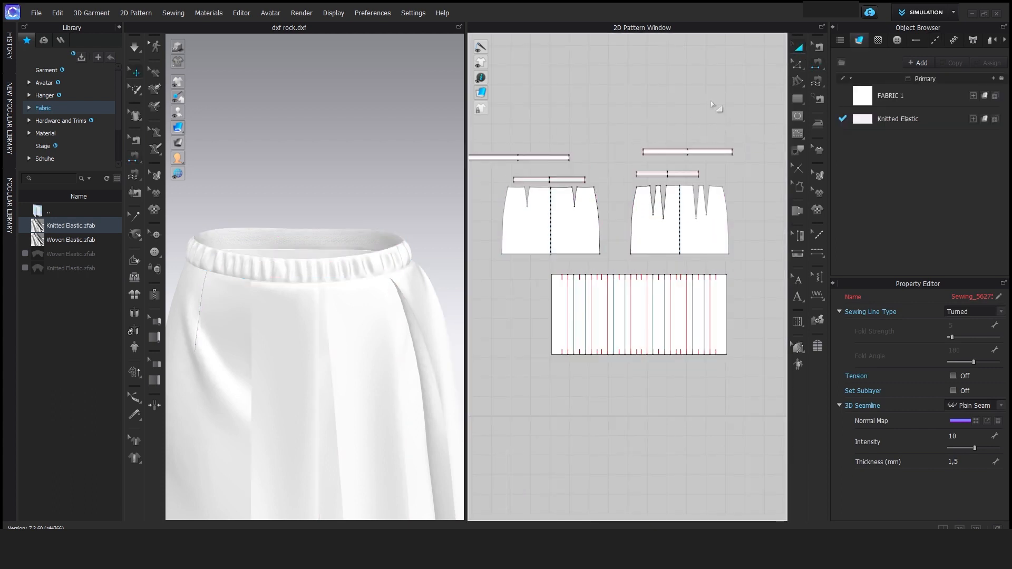
{"action": "key", "text": "space"}
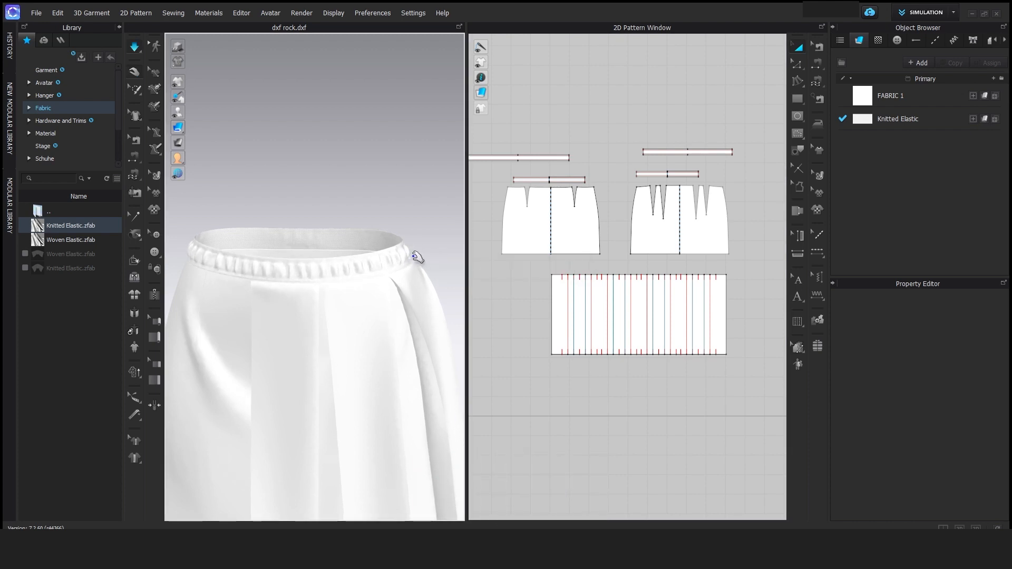
{"action": "key", "text": "space"}
Layer-clone the front and back outer waistbands as an inner waistband layer, placing the copies above the originals
{"action": "left_click", "coordinate": [548, 158]}
{"action": "scroll", "coordinate": [550, 160], "scroll_direction": "up", "scroll_amount": 2}
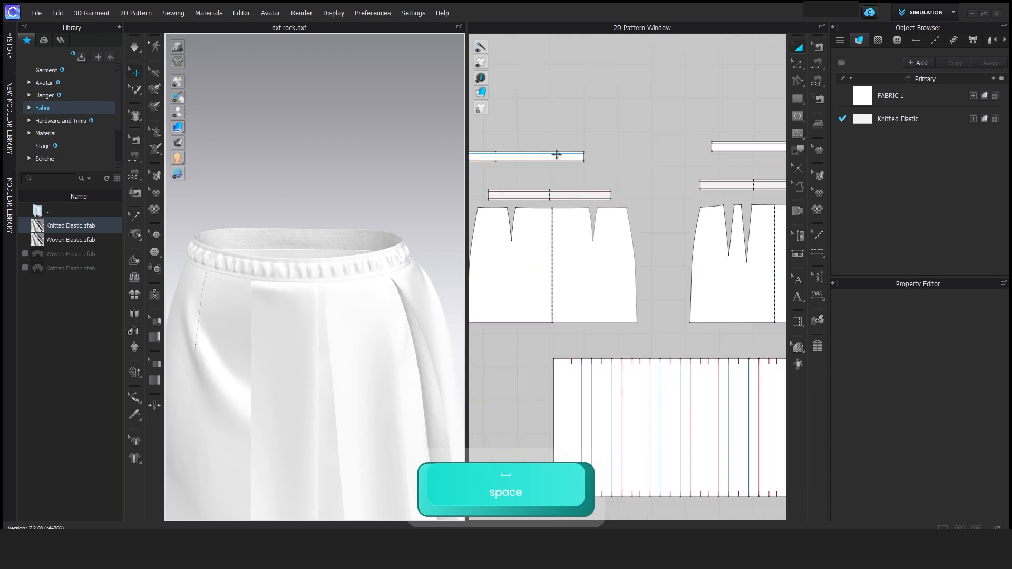
{"action": "scroll", "coordinate": [587, 163], "scroll_direction": "up", "scroll_amount": 3}
{"action": "scroll", "coordinate": [619, 169], "scroll_direction": "up", "scroll_amount": 1}
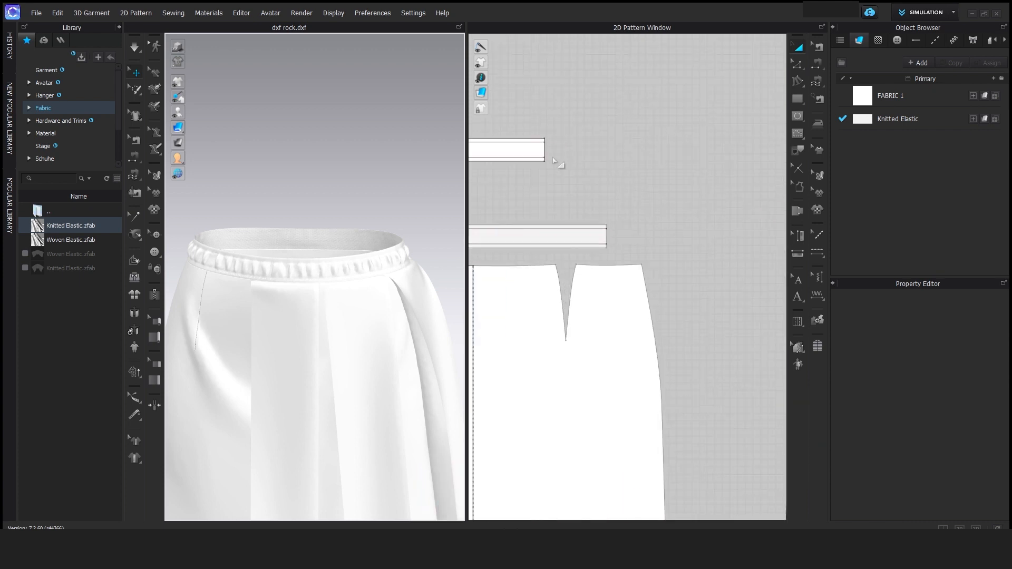
{"action": "left_click", "coordinate": [545, 153]}
{"action": "scroll", "coordinate": [549, 156], "scroll_direction": "down", "scroll_amount": 5}
{"action": "scroll", "coordinate": [635, 162], "scroll_direction": "up", "scroll_amount": 2}
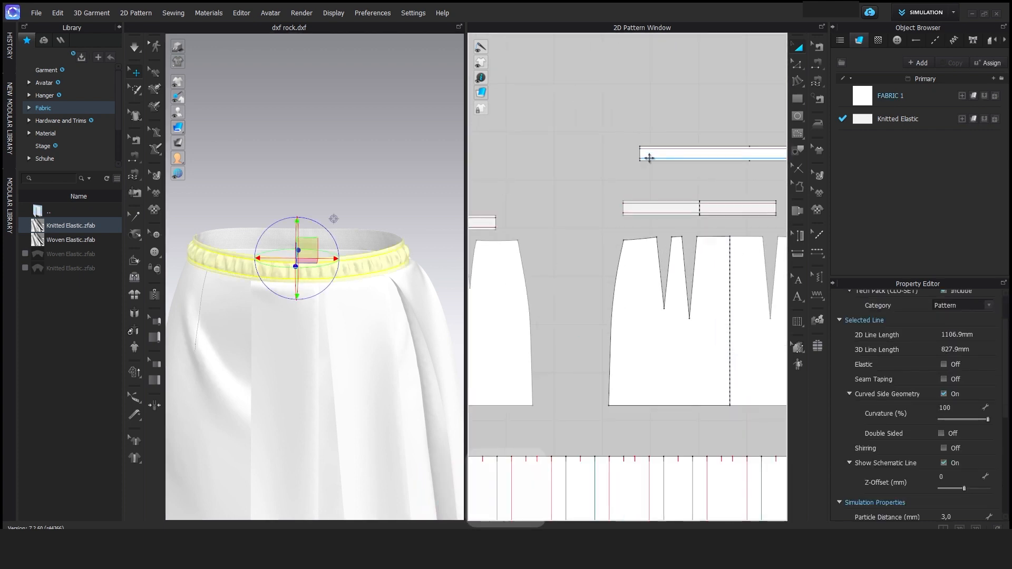
{"action": "left_click", "coordinate": [650, 153], "text": "shift"}
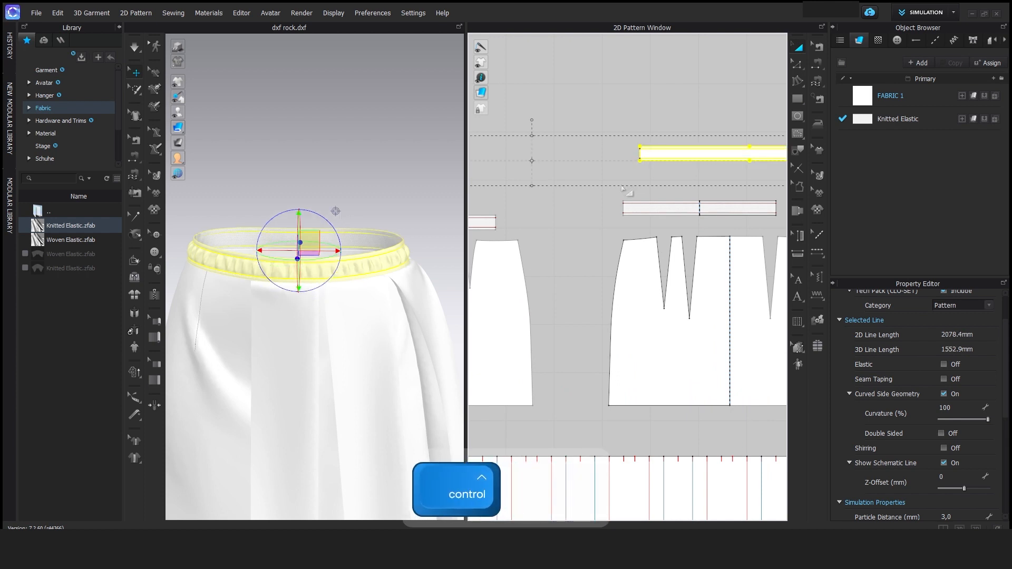
{"action": "key", "text": "ctrl+shift+b"}
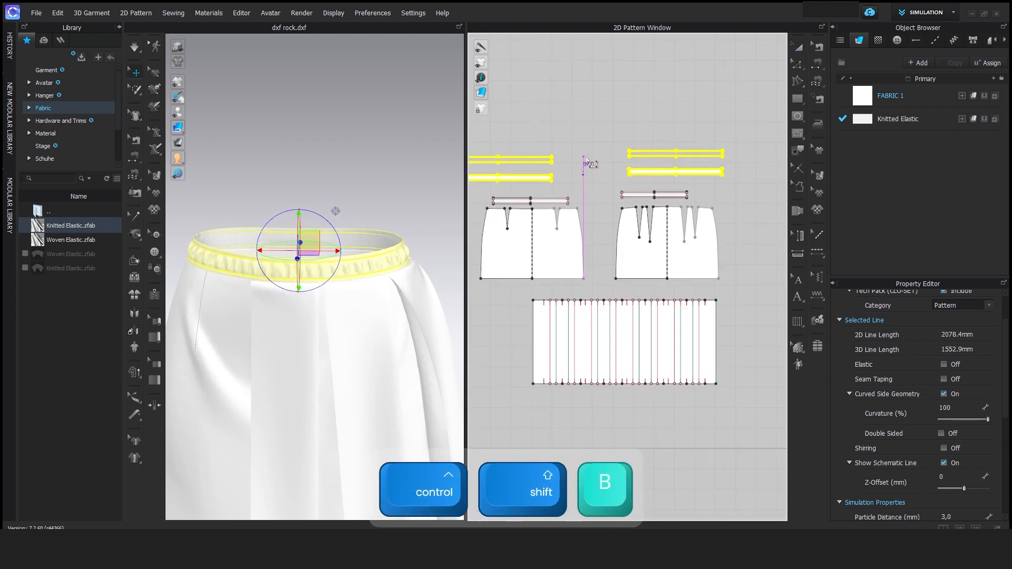
{"action": "key", "text": "a"}
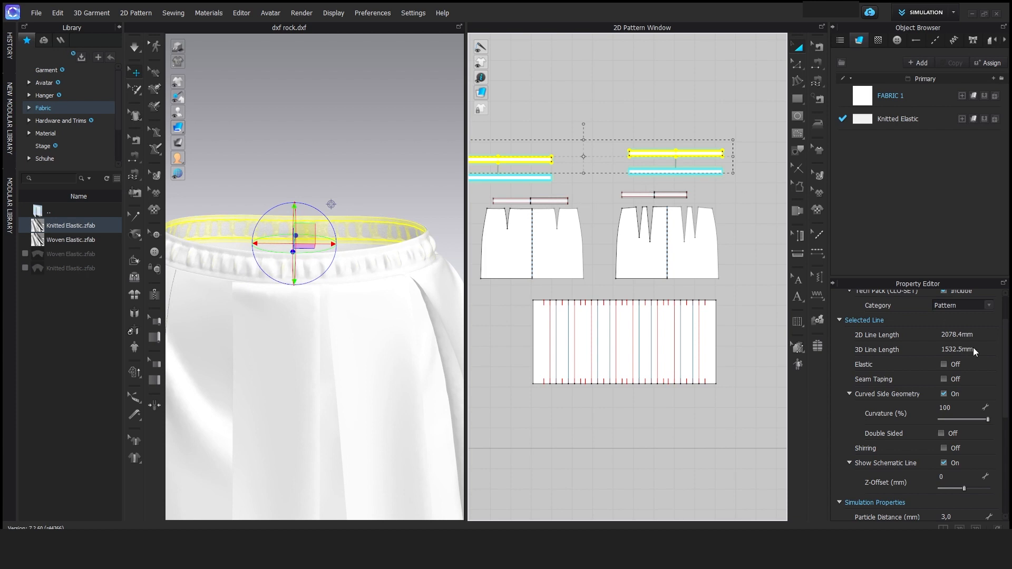
Change the simulation layer number of both cloned waistband pieces and simulate the skirt to settle them inside the waistband
{"action": "scroll", "coordinate": [951, 474], "scroll_direction": "down", "scroll_amount": 2}
{"action": "left_click", "coordinate": [967, 469]}
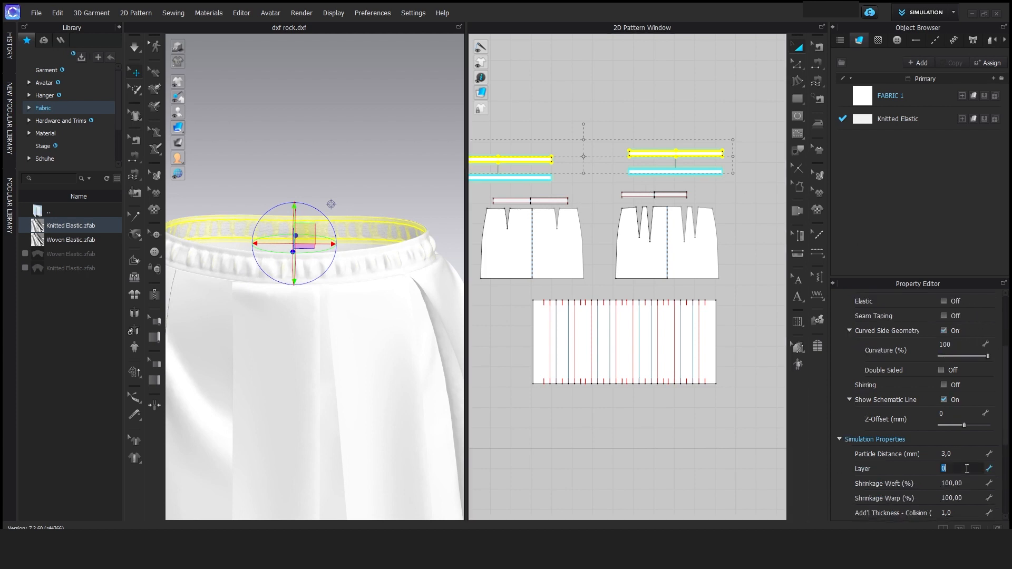
{"action": "scroll", "coordinate": [966, 469], "scroll_direction": "down", "scroll_amount": 1}
{"action": "left_click", "coordinate": [740, 432]}
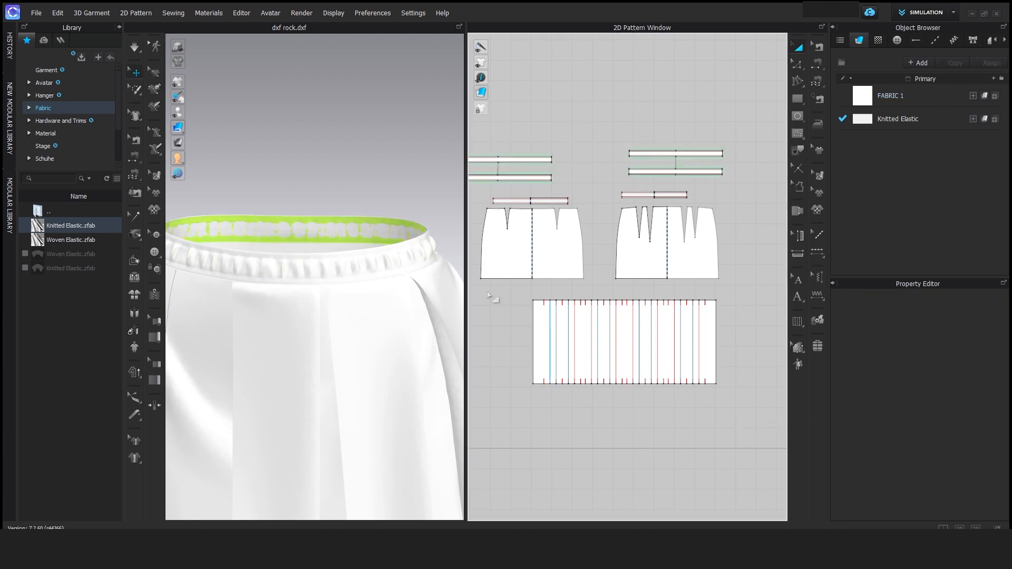
{"action": "key", "text": "space"}
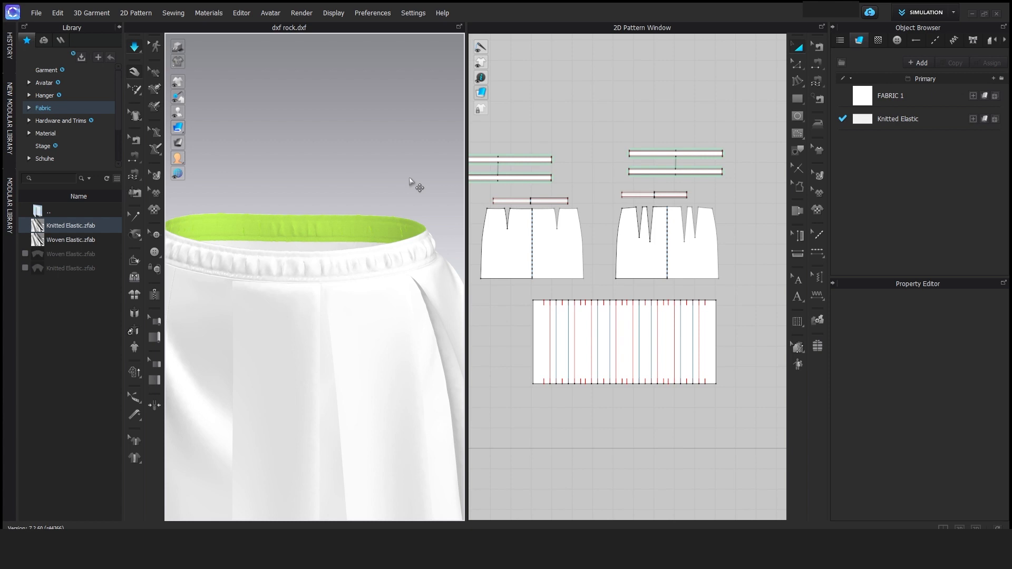
{"action": "key", "text": "space"}
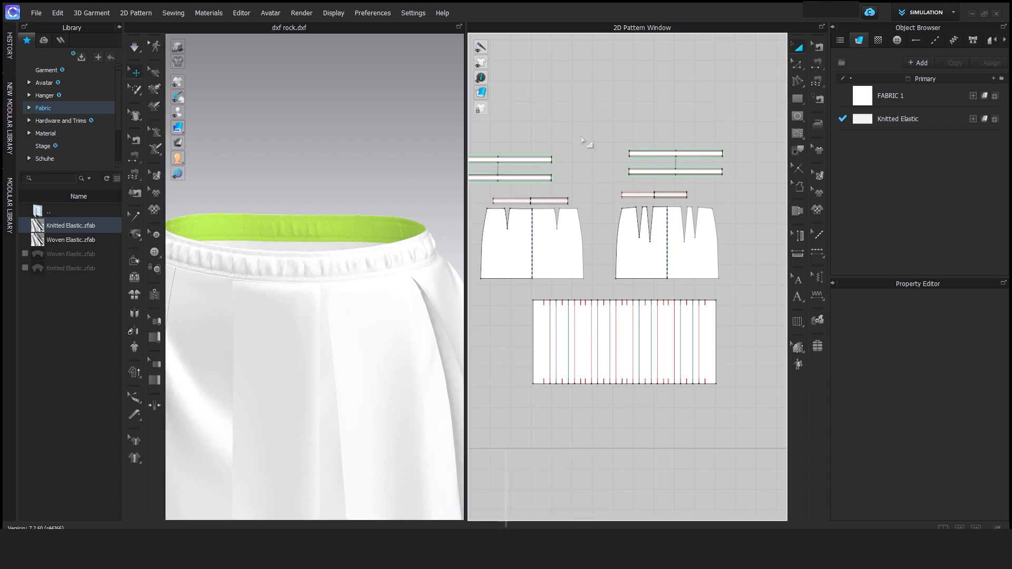
Set the simulation layer of both cloned waistband pieces to 0
{"action": "scroll", "coordinate": [670, 133], "scroll_direction": "down", "scroll_amount": 2}
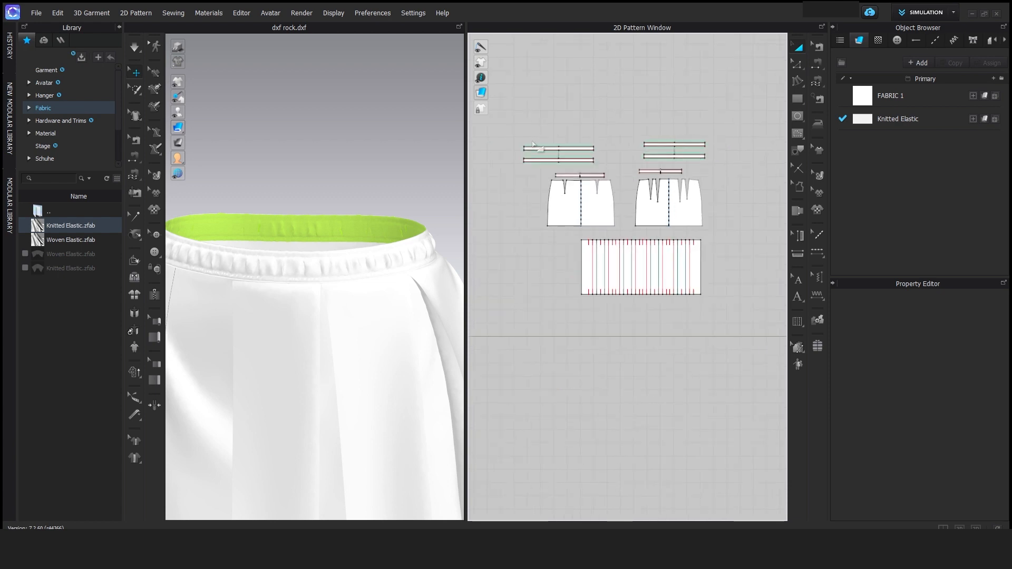
{"action": "left_click_drag", "start_coordinate": [735, 167], "coordinate": [735, 168]}
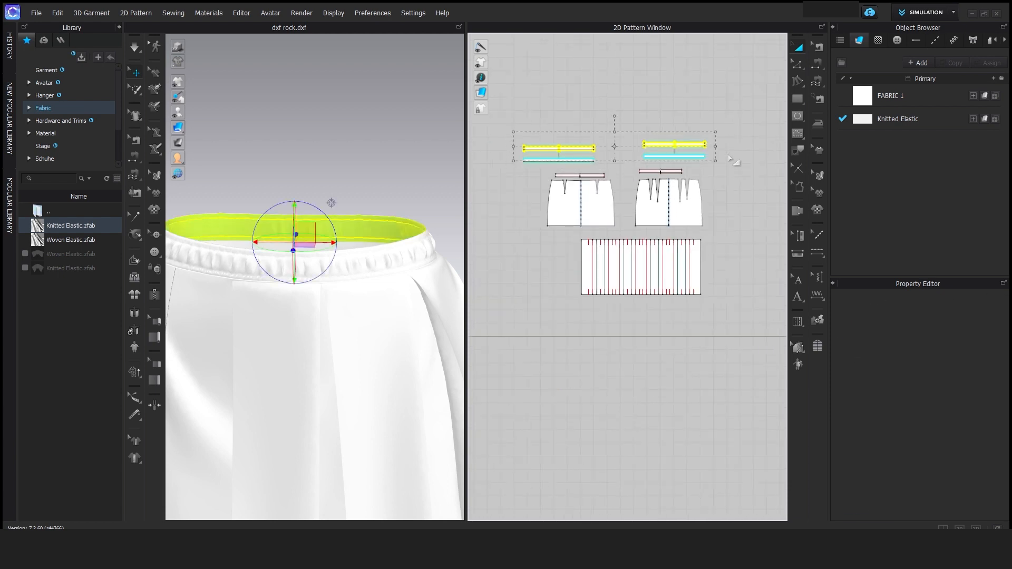
{"action": "scroll", "coordinate": [957, 483], "scroll_direction": "down", "scroll_amount": 3}
{"action": "left_click", "coordinate": [962, 482]}
{"action": "type", "text": "0"}
{"action": "key", "text": "Return"}
{"action": "left_click", "coordinate": [700, 433]}
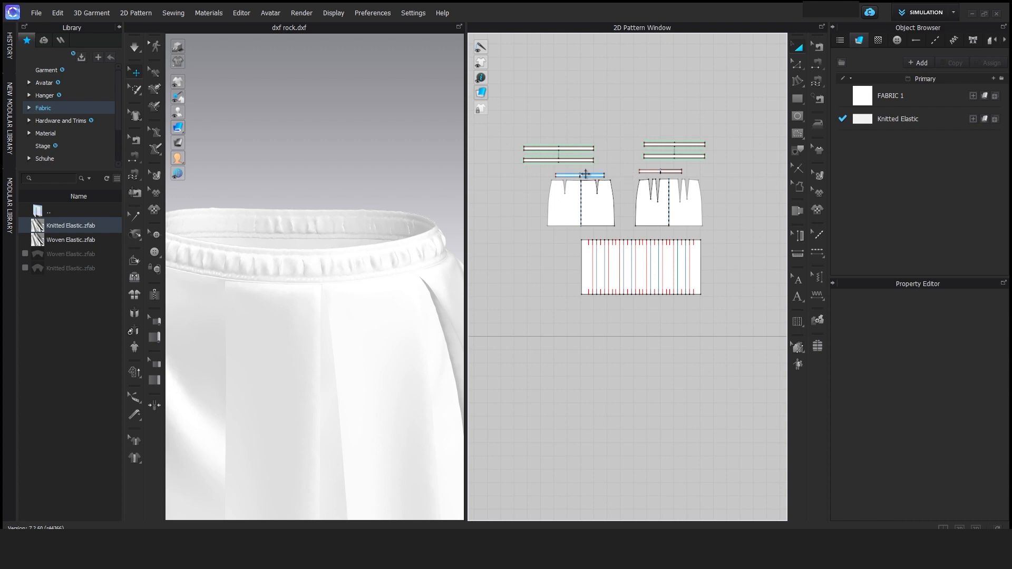
Simulate the skirt with the inner waistband on layer 0 and inspect the waistband from above and from the front
{"action": "right_click_drag", "start_coordinate": [358, 185], "coordinate": [404, 200]}
{"action": "key", "text": "space"}
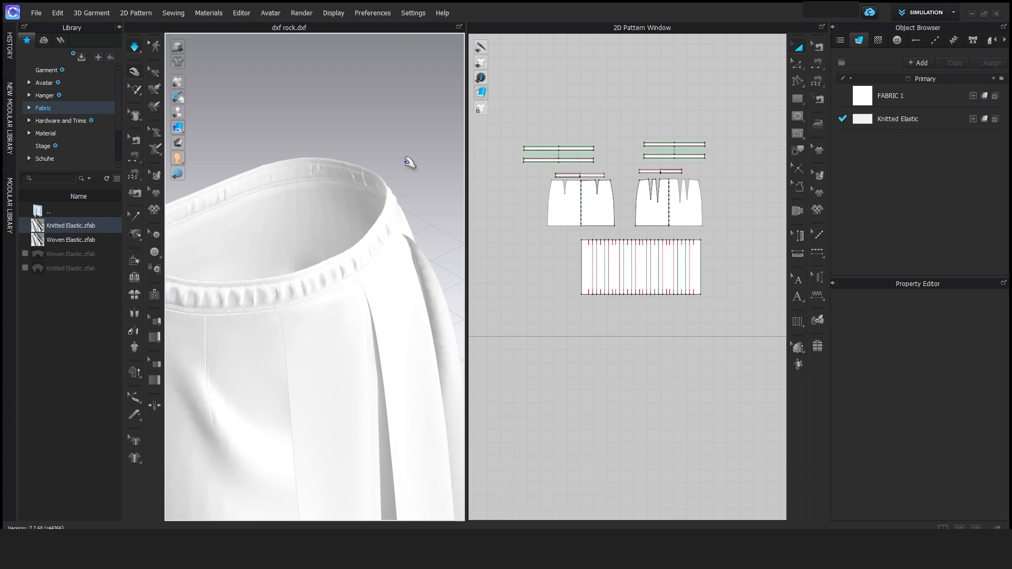
{"action": "key", "text": "space"}
{"action": "mouse_move", "coordinate": [409, 163]}
{"action": "right_mouse_down"}
{"action": "mouse_move", "coordinate": [390, 189]}
{"action": "mouse_move", "coordinate": [345, 155]}
{"action": "mouse_move", "coordinate": [378, 199]}
{"action": "mouse_move", "coordinate": [382, 109]}
{"action": "mouse_move", "coordinate": [397, 155]}
{"action": "mouse_move", "coordinate": [407, 143]}
{"action": "right_mouse_up"}
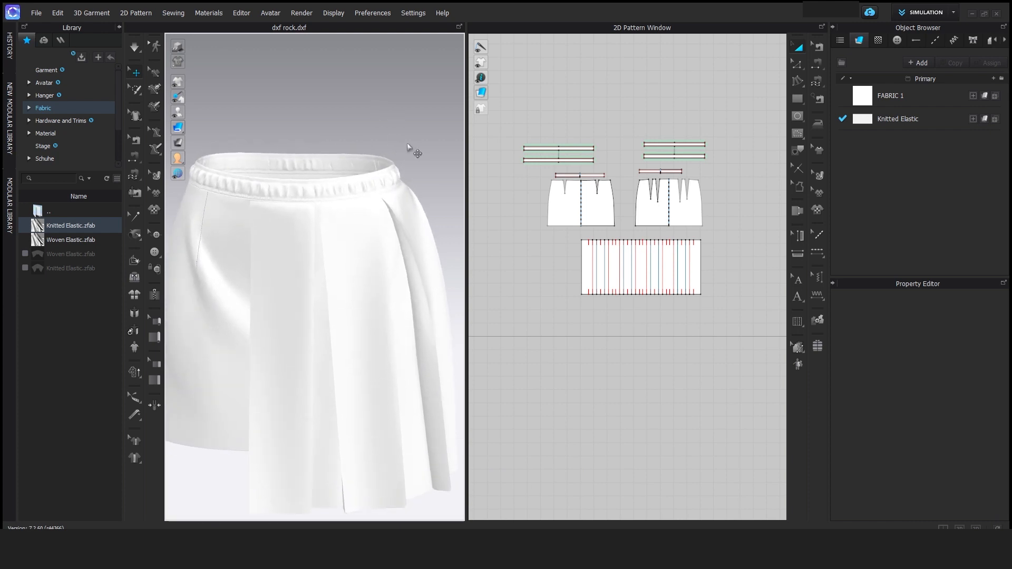
Inspect the elastic waistband piece in the pattern layout and the gathered waistband up close on the skirt
{"action": "scroll", "coordinate": [600, 176], "scroll_direction": "up", "scroll_amount": 2}
{"action": "scroll", "coordinate": [599, 174], "scroll_direction": "up", "scroll_amount": 2}
{"action": "left_click", "coordinate": [599, 181]}
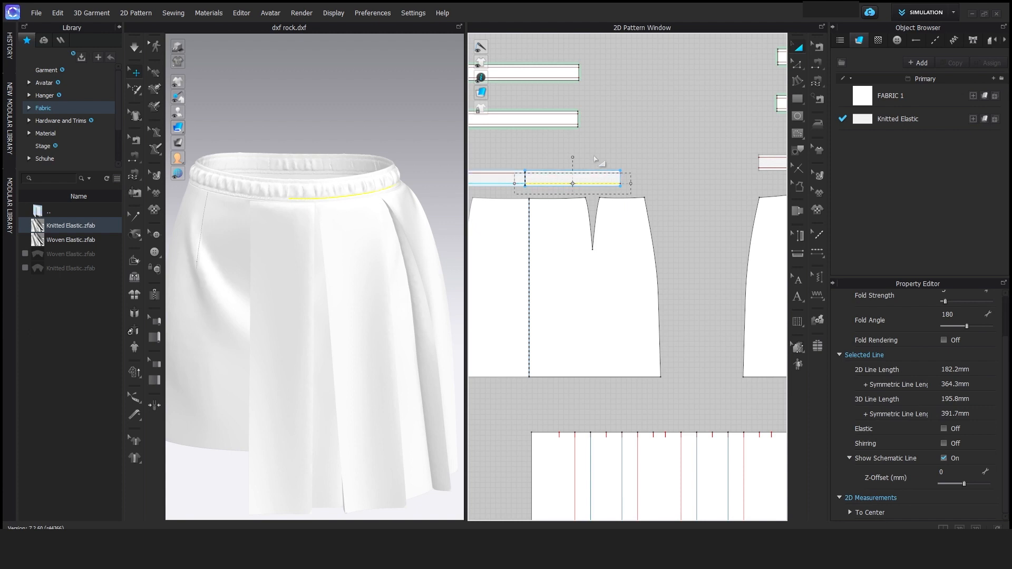
{"action": "left_click", "coordinate": [595, 159]}
{"action": "scroll", "coordinate": [400, 162], "scroll_direction": "up", "scroll_amount": 2}
{"action": "scroll", "coordinate": [395, 154], "scroll_direction": "up", "scroll_amount": 2}
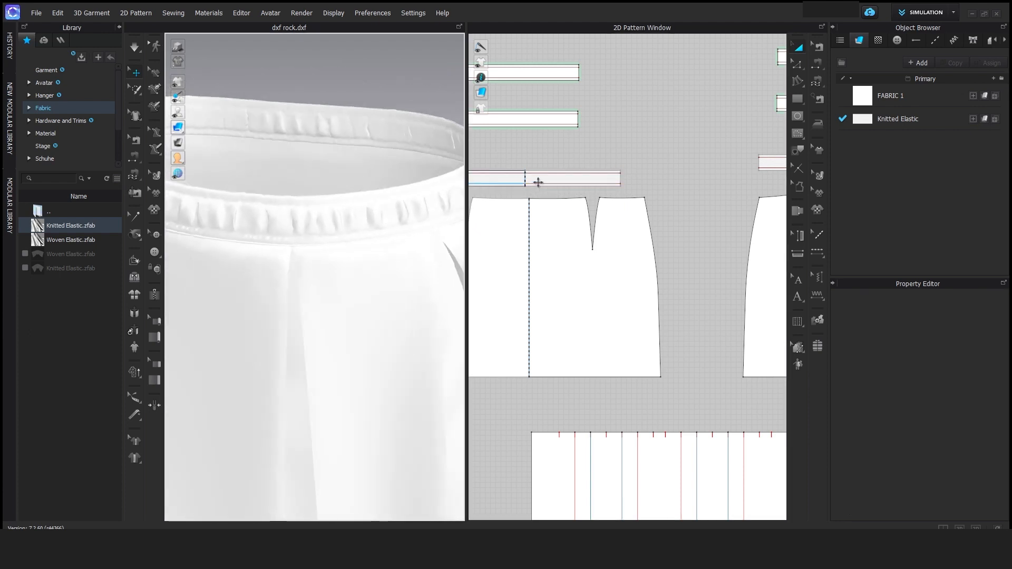
{"action": "scroll", "coordinate": [354, 169], "scroll_direction": "down", "scroll_amount": 5}
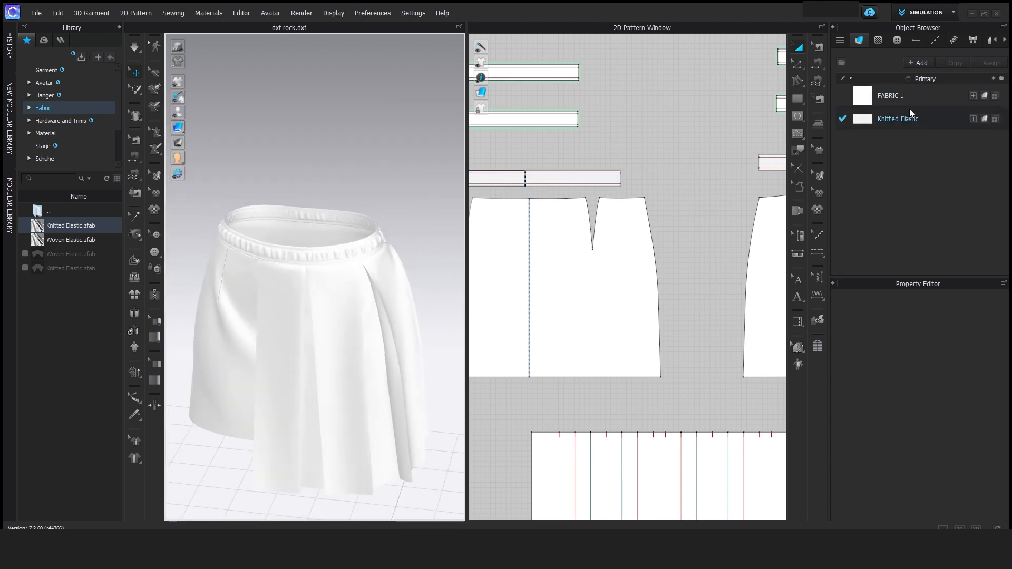
Set the color of FABRIC 1 to mid grey (#999999) and apply it
{"action": "left_click", "coordinate": [921, 100]}
{"action": "scroll", "coordinate": [637, 143], "scroll_direction": "down", "scroll_amount": 5}
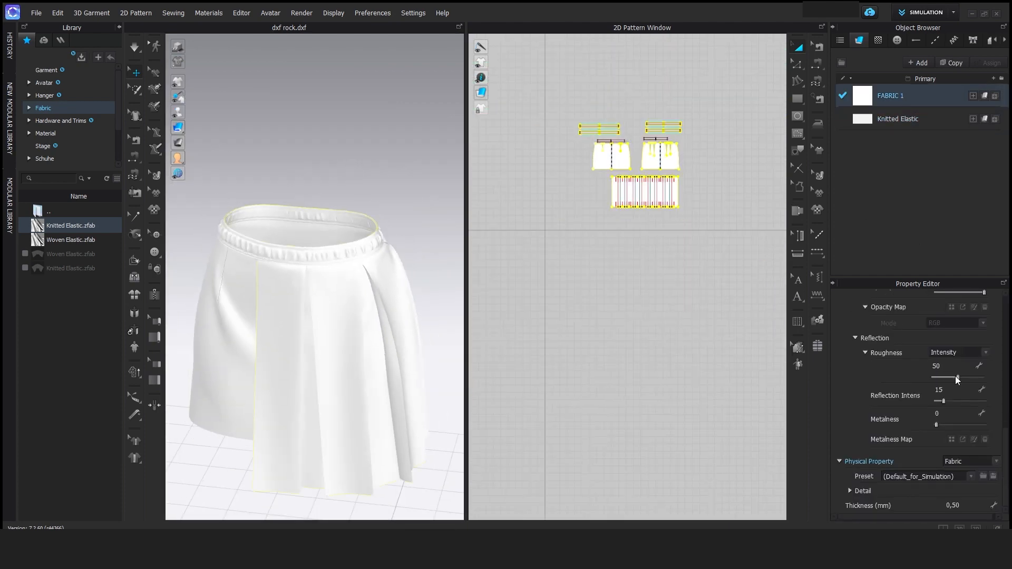
{"action": "scroll", "coordinate": [950, 461], "scroll_direction": "up", "scroll_amount": 3}
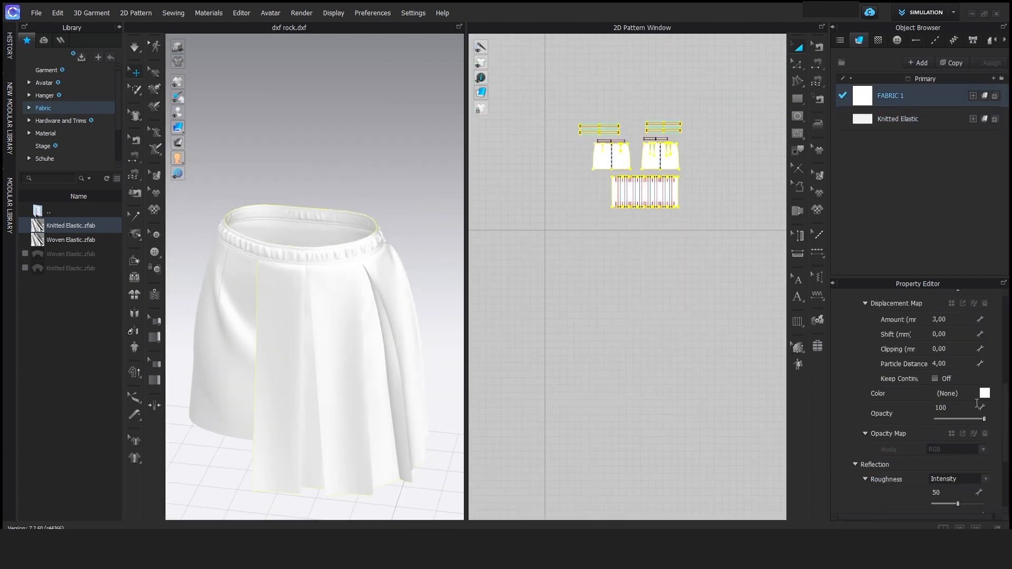
{"action": "left_click", "coordinate": [984, 394]}
{"action": "left_click_drag", "start_coordinate": [305, 142], "coordinate": [284, 135]}
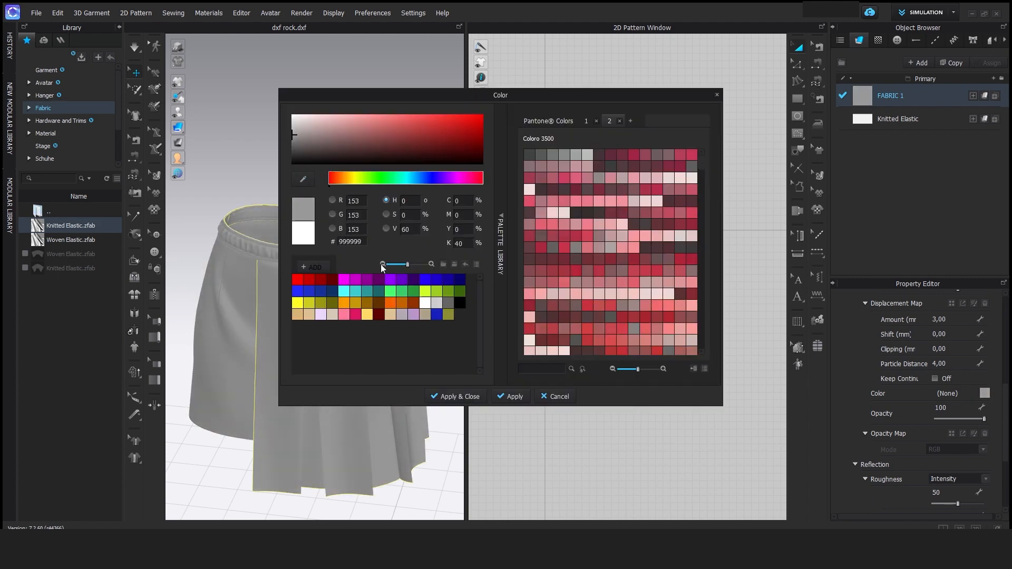
{"action": "left_click", "coordinate": [459, 397]}
Examine the grey waistband's top edge and gathers up close for the white elastic showing through
{"action": "scroll", "coordinate": [363, 283], "scroll_direction": "up", "scroll_amount": 10}
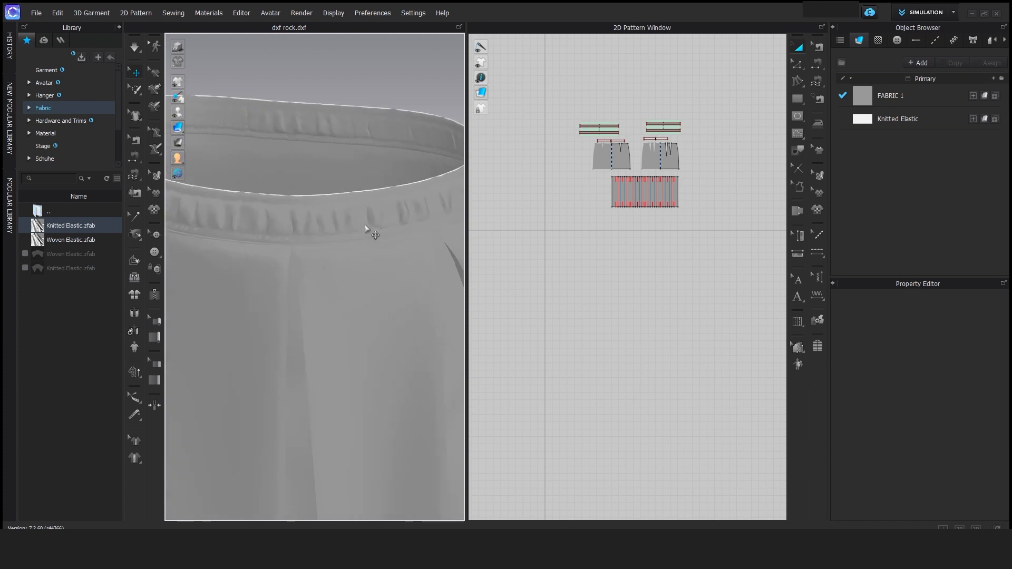
{"action": "right_click_drag", "start_coordinate": [322, 204], "coordinate": [336, 255]}
{"action": "scroll", "coordinate": [306, 234], "scroll_direction": "up", "scroll_amount": 5}
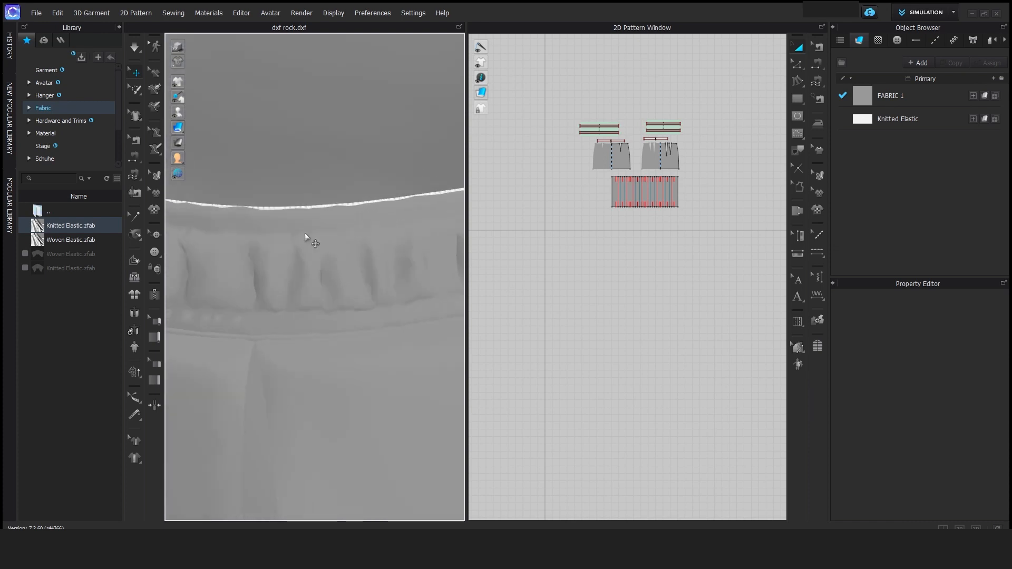
{"action": "scroll", "coordinate": [343, 210], "scroll_direction": "down", "scroll_amount": 5}
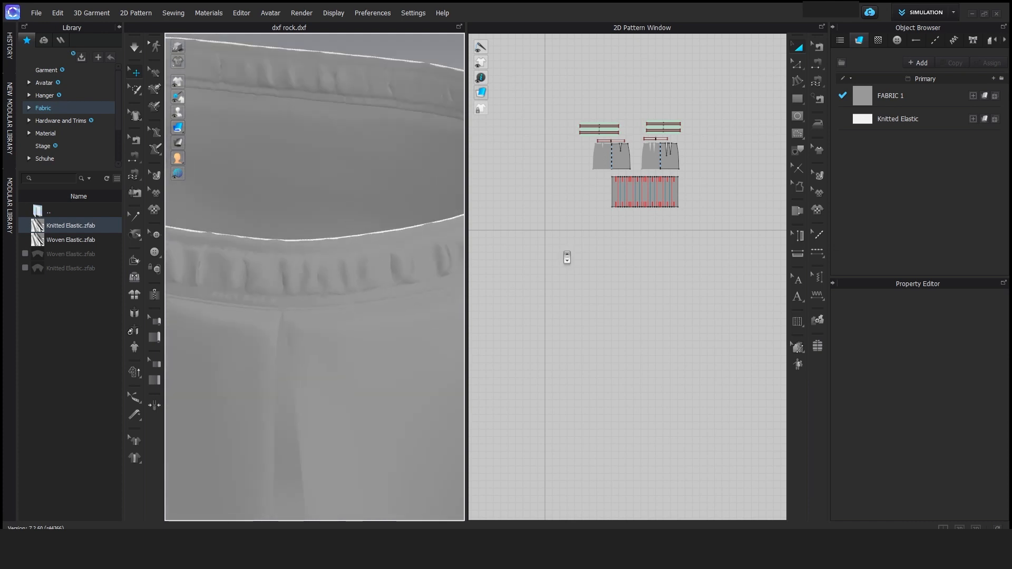
{"action": "scroll", "coordinate": [565, 255], "scroll_direction": "down", "scroll_amount": 6}
{"action": "scroll", "coordinate": [363, 283], "scroll_direction": "down", "scroll_amount": 5}
{"action": "right_click_drag", "start_coordinate": [380, 319], "coordinate": [405, 298]}
{"action": "scroll", "coordinate": [588, 224], "scroll_direction": "up", "scroll_amount": 10}
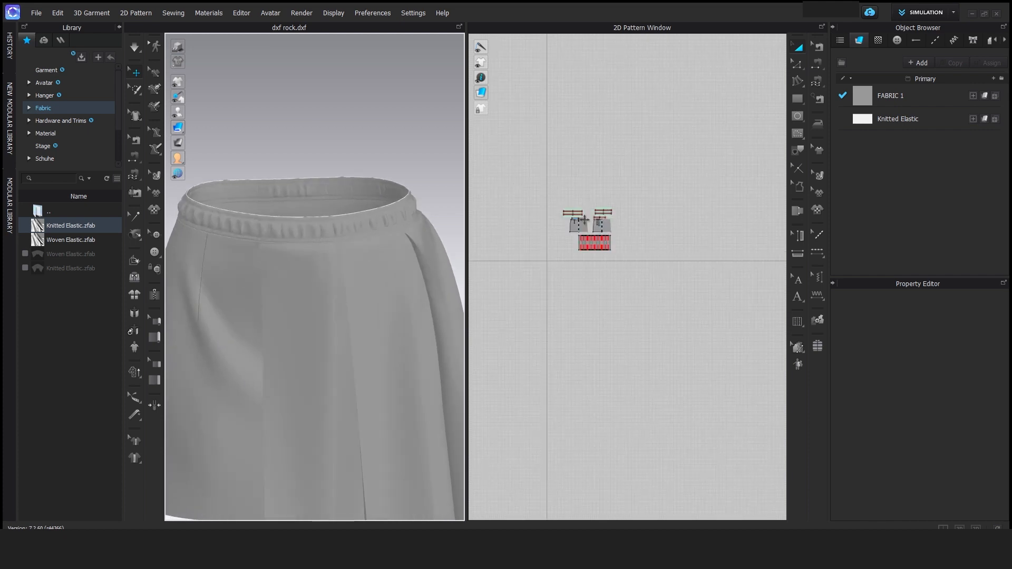
Hide the front and back knitted elastic pieces in the 3D view
{"action": "scroll", "coordinate": [595, 224], "scroll_direction": "up", "scroll_amount": 3}
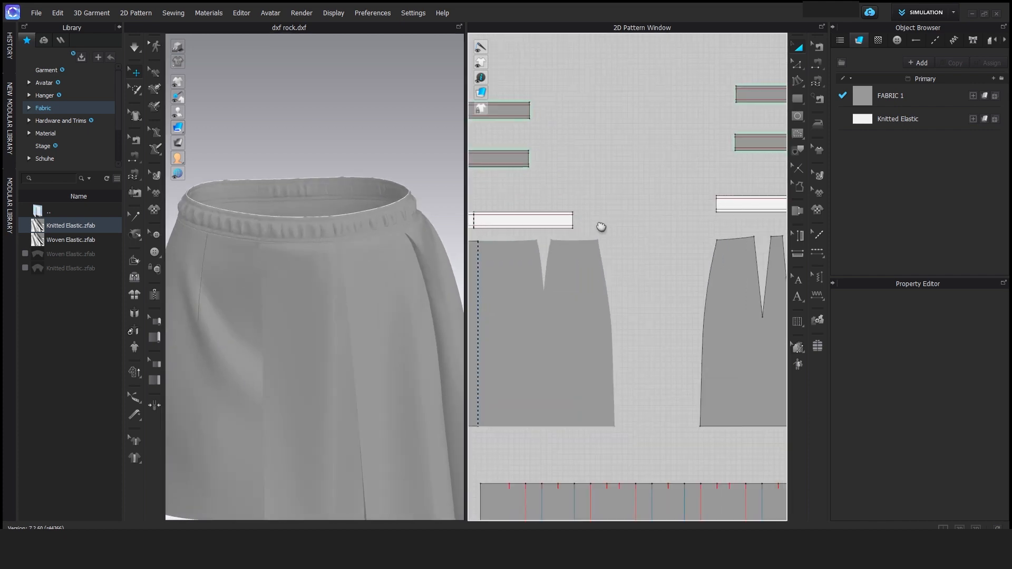
{"action": "left_click", "coordinate": [504, 223]}
{"action": "left_click", "coordinate": [675, 206], "text": "shift"}
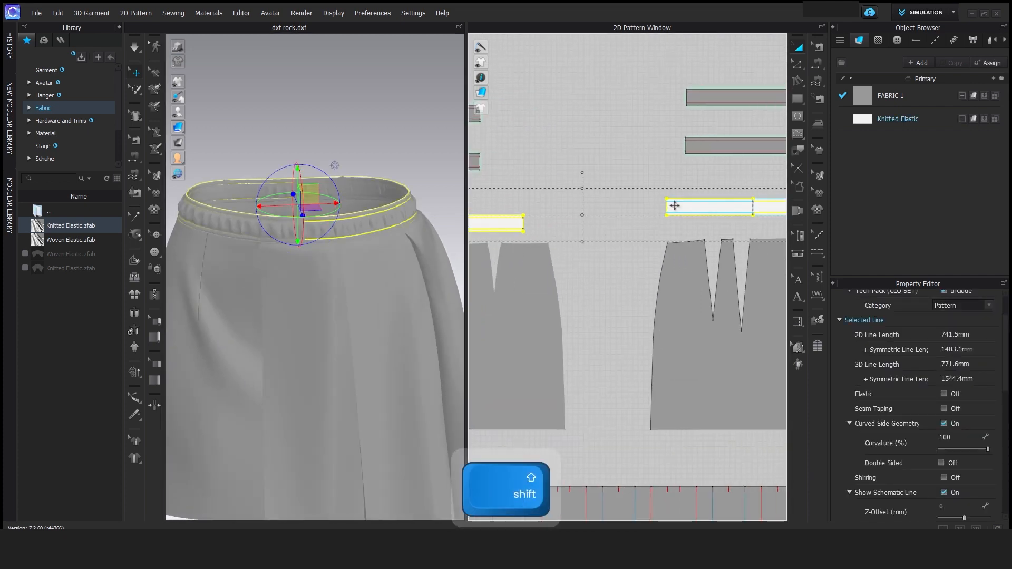
{"action": "scroll", "coordinate": [412, 222], "scroll_direction": "up", "scroll_amount": 5}
{"action": "right_click", "coordinate": [486, 227]}
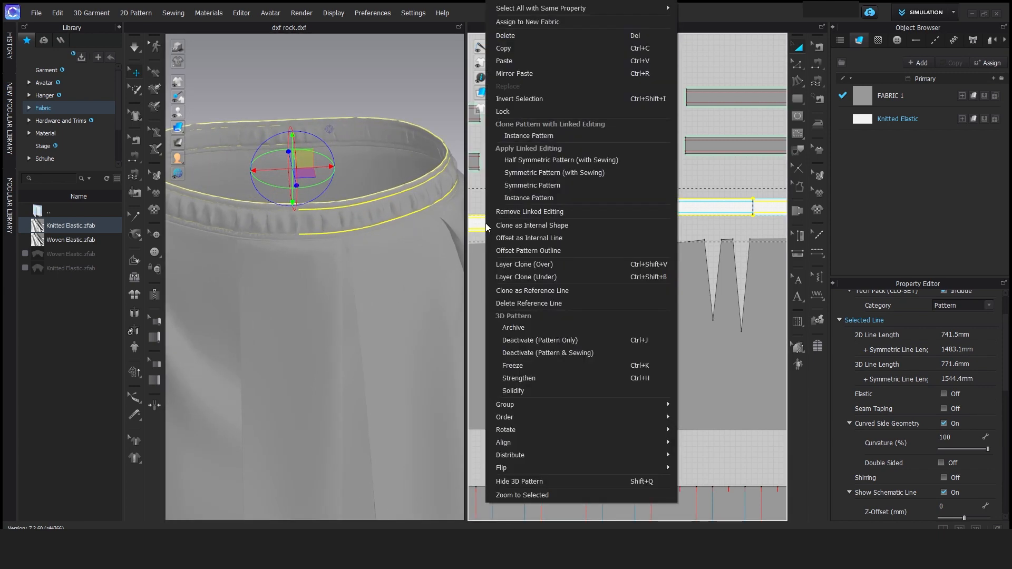
{"action": "left_click", "coordinate": [535, 481]}
{"action": "left_click", "coordinate": [549, 176]}
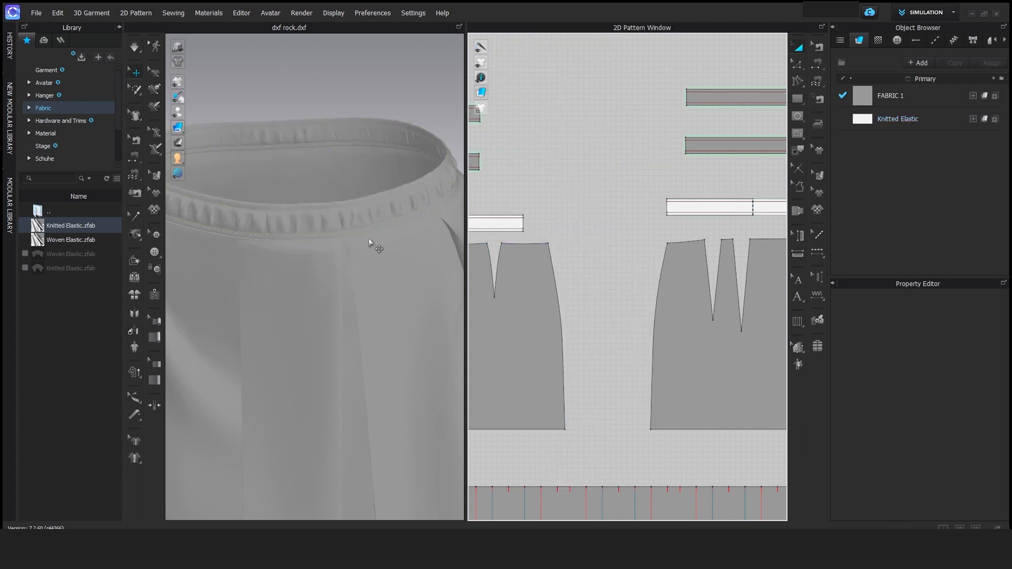
Turn the skirt to a front view, open the Colorway editor and add a new colorway
{"action": "right_click_drag", "start_coordinate": [375, 236], "coordinate": [356, 209]}
{"action": "scroll", "coordinate": [356, 209], "scroll_direction": "down", "scroll_amount": 5}
{"action": "left_click", "coordinate": [242, 14]}
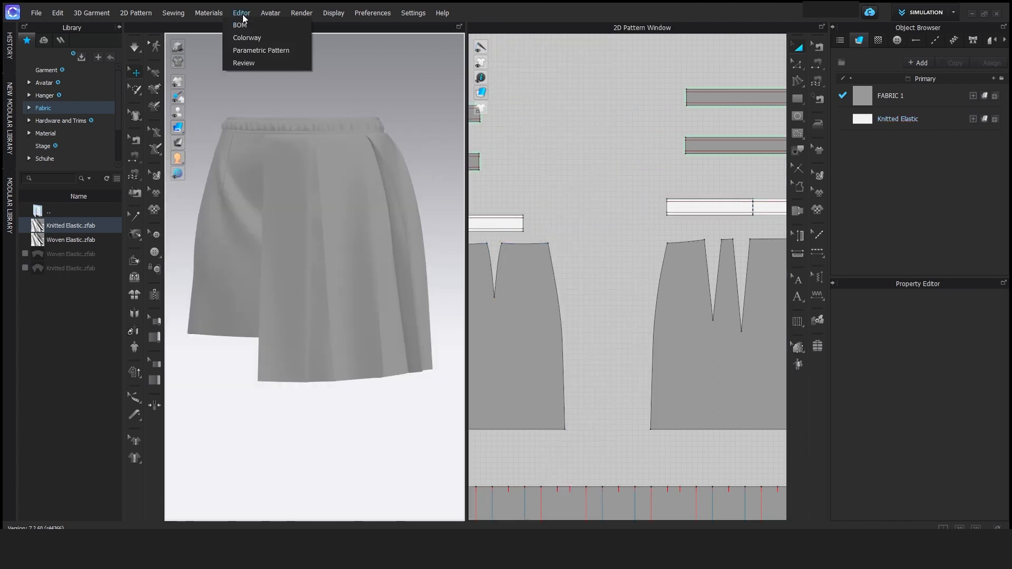
{"action": "left_click", "coordinate": [250, 39]}
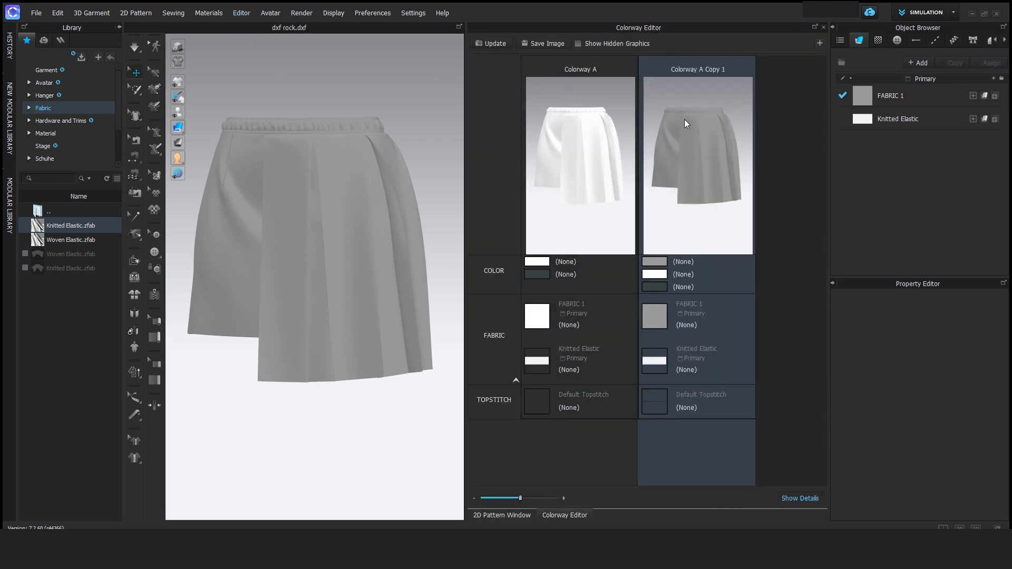
{"action": "left_click", "coordinate": [819, 43]}
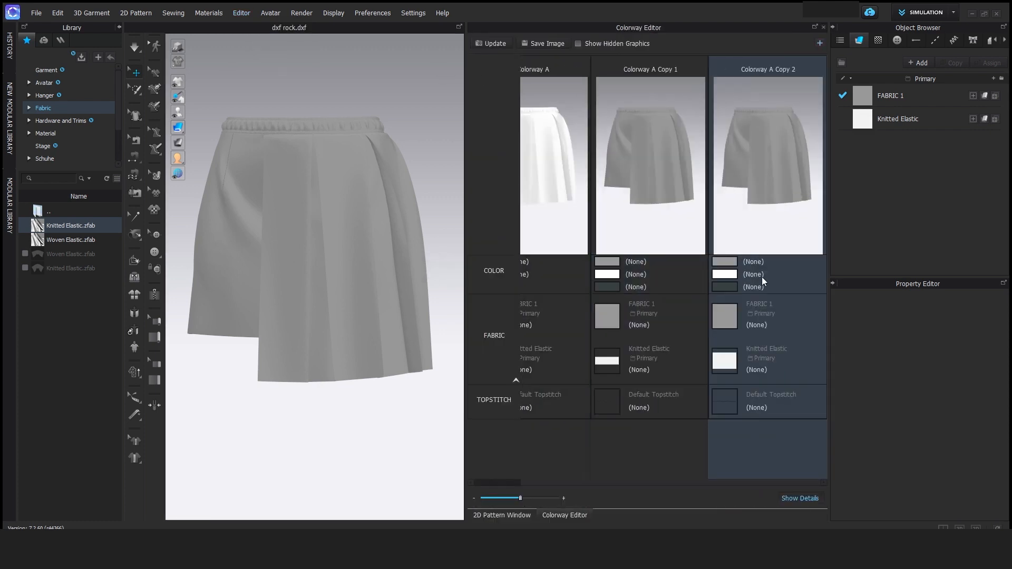
Set FABRIC 1 to Magenta 4 (#620064) in the new colorway and update the colorway preview
{"action": "left_click", "coordinate": [891, 96]}
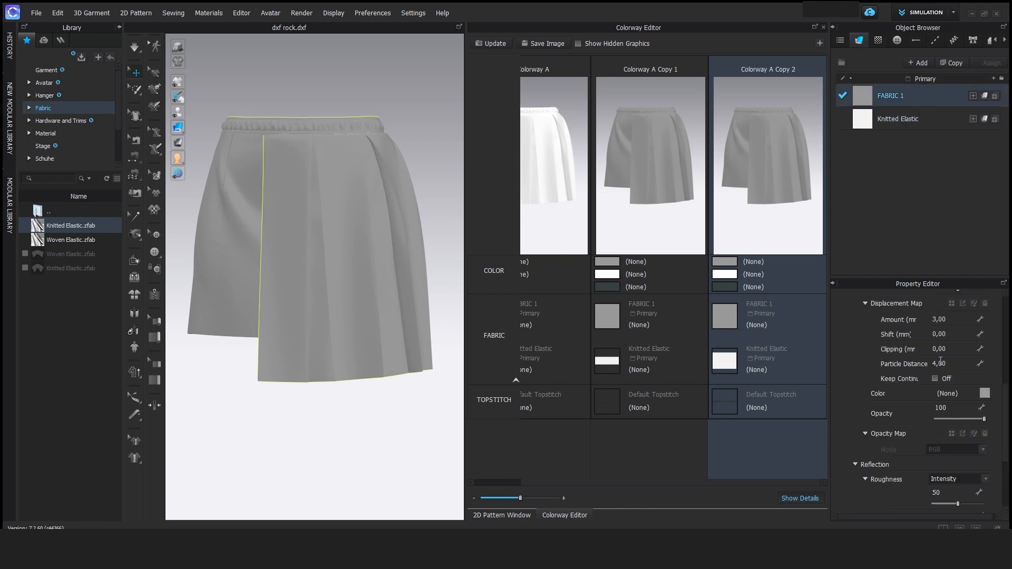
{"action": "left_click", "coordinate": [984, 393]}
{"action": "left_click", "coordinate": [354, 304]}
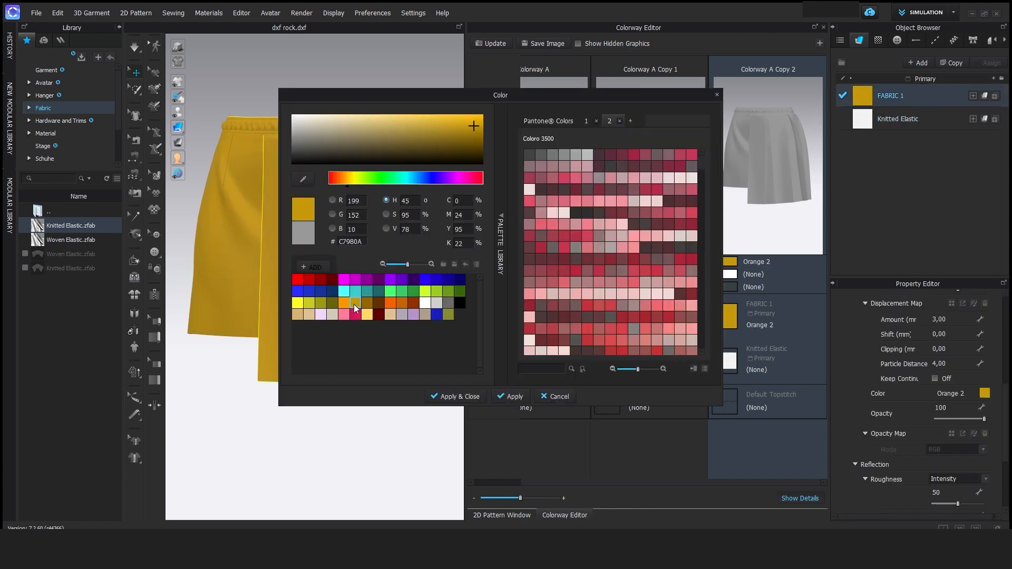
{"action": "left_click", "coordinate": [355, 279]}
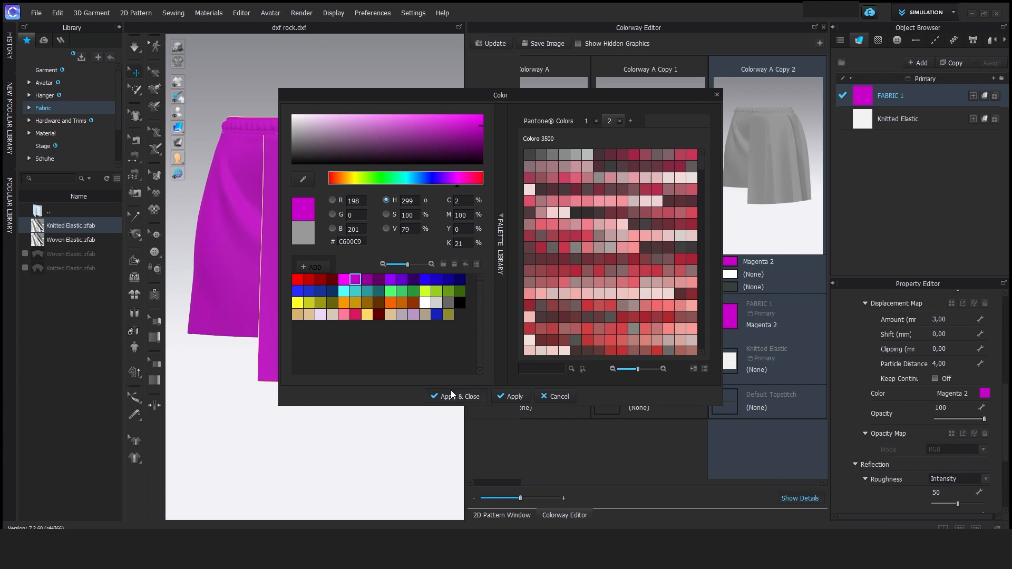
{"action": "left_click", "coordinate": [395, 283]}
{"action": "left_click", "coordinate": [382, 281]}
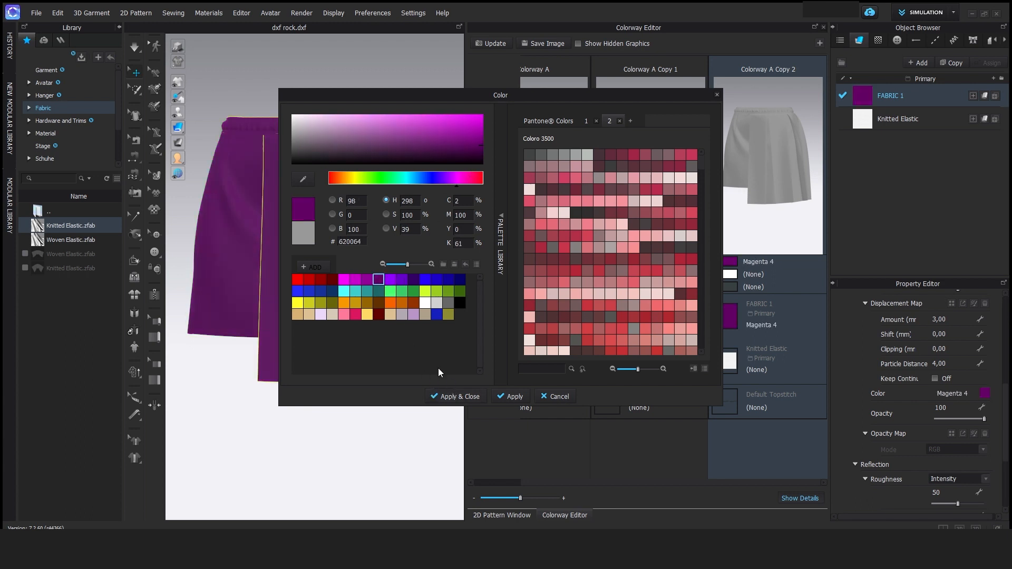
{"action": "left_click", "coordinate": [448, 398]}
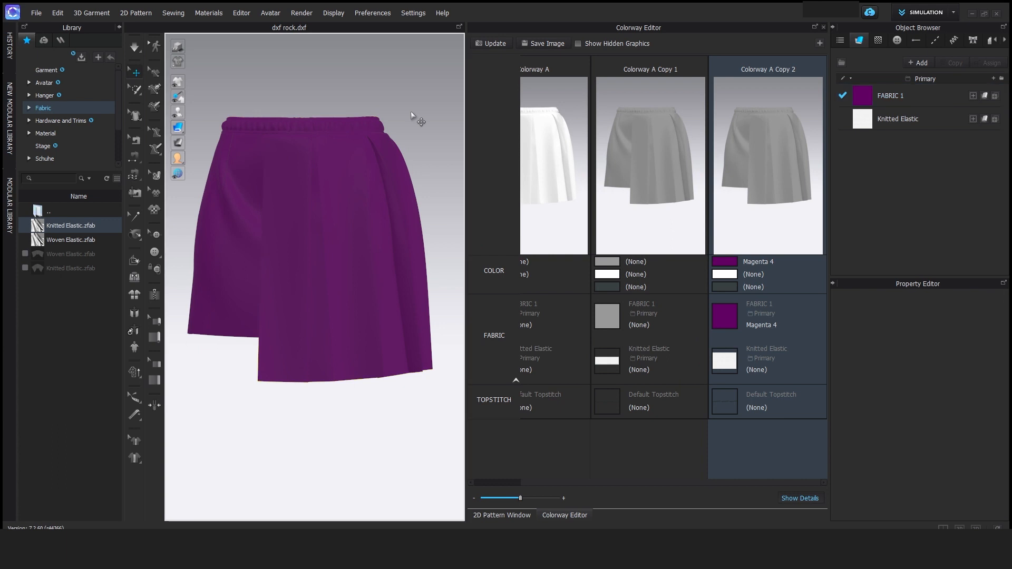
{"action": "left_click", "coordinate": [497, 46]}
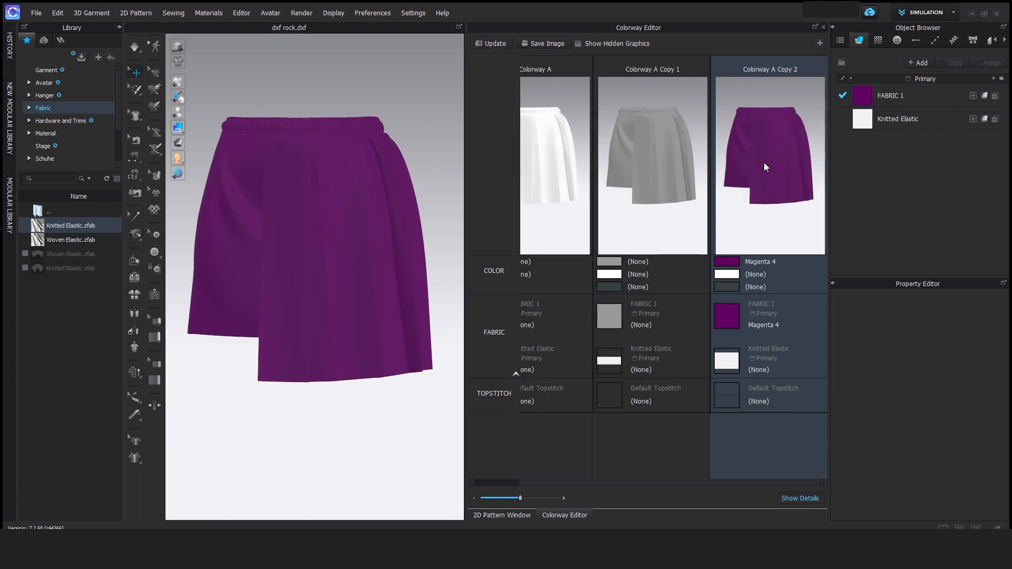
Switch back to the grey colorway, return to the pattern layout and inspect the skirt from different angles
{"action": "left_click", "coordinate": [650, 157]}
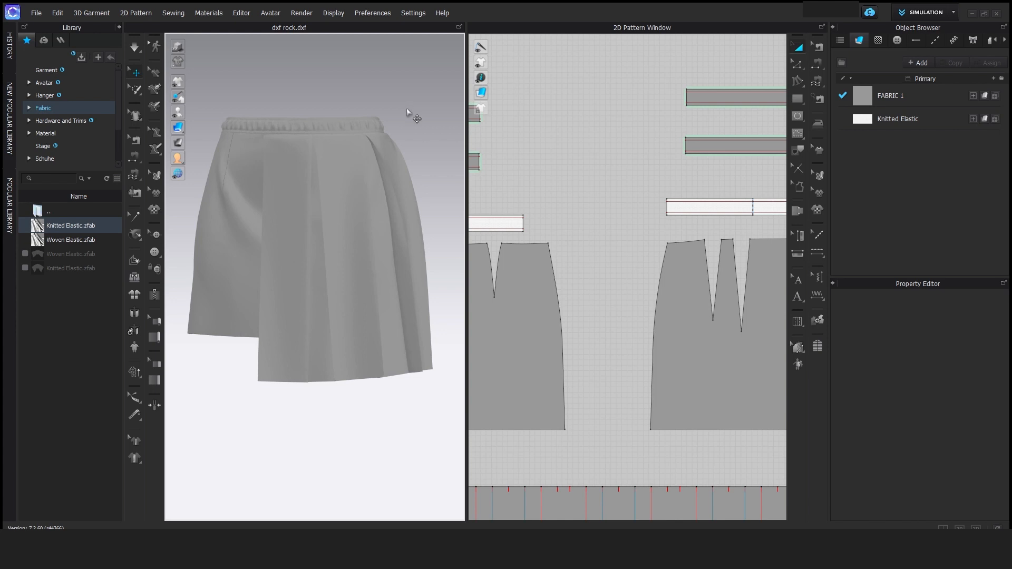
{"action": "scroll", "coordinate": [409, 111], "scroll_direction": "up", "scroll_amount": 5}
{"action": "right_click_drag", "start_coordinate": [433, 122], "coordinate": [1, 133]}
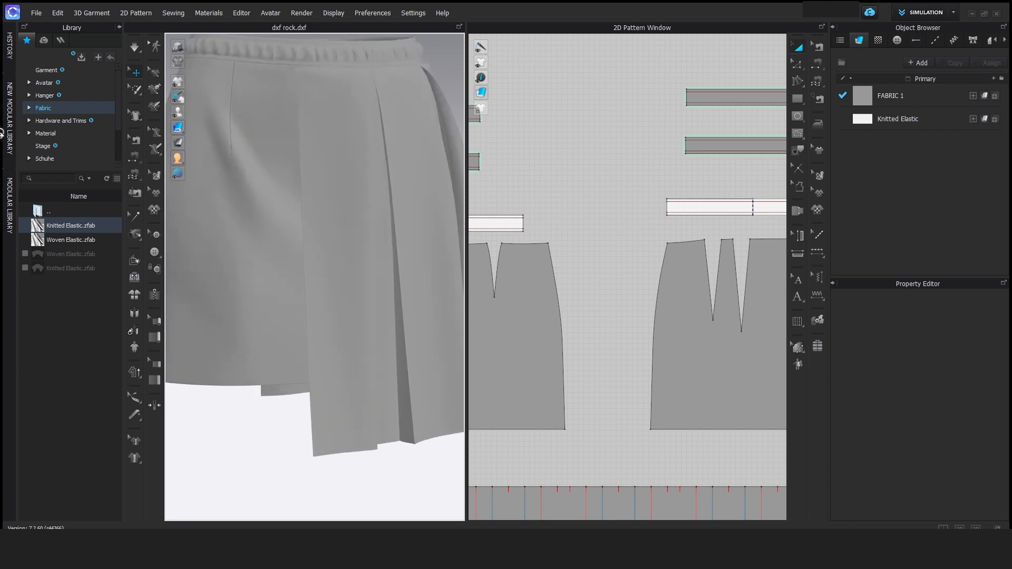
{"action": "scroll", "coordinate": [307, 181], "scroll_direction": "down", "scroll_amount": 6}
{"action": "right_click_drag", "start_coordinate": [368, 217], "coordinate": [332, 214]}
{"action": "scroll", "coordinate": [590, 233], "scroll_direction": "down", "scroll_amount": 5}
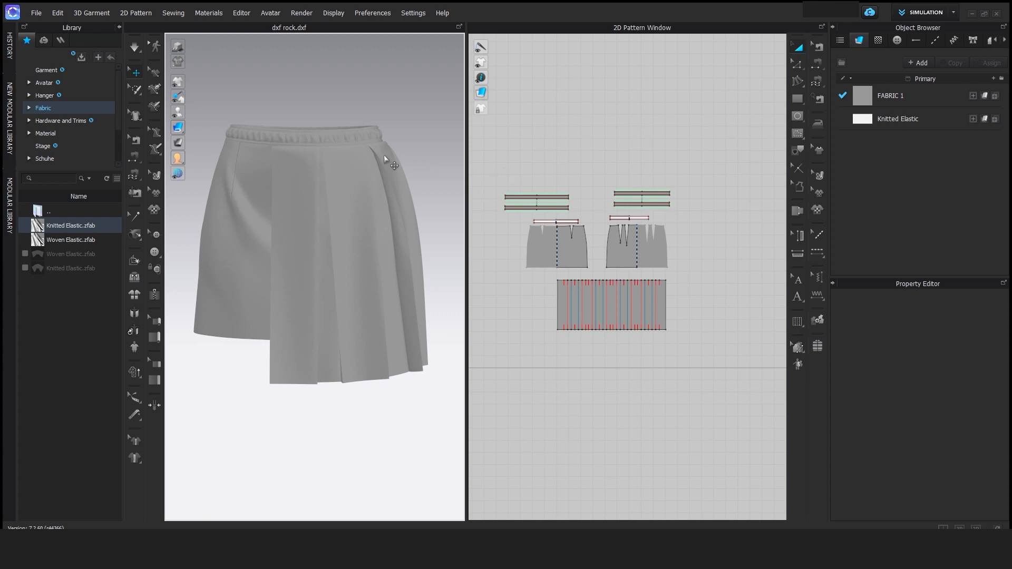
{"action": "left_click", "coordinate": [39, 16]}
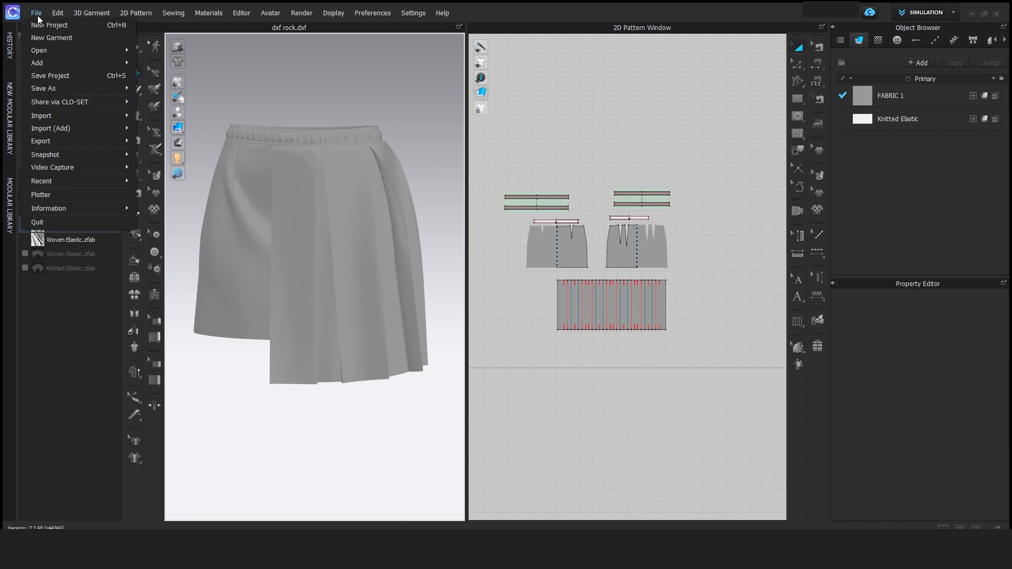
{"action": "mouse_move", "coordinate": [49, 90]}
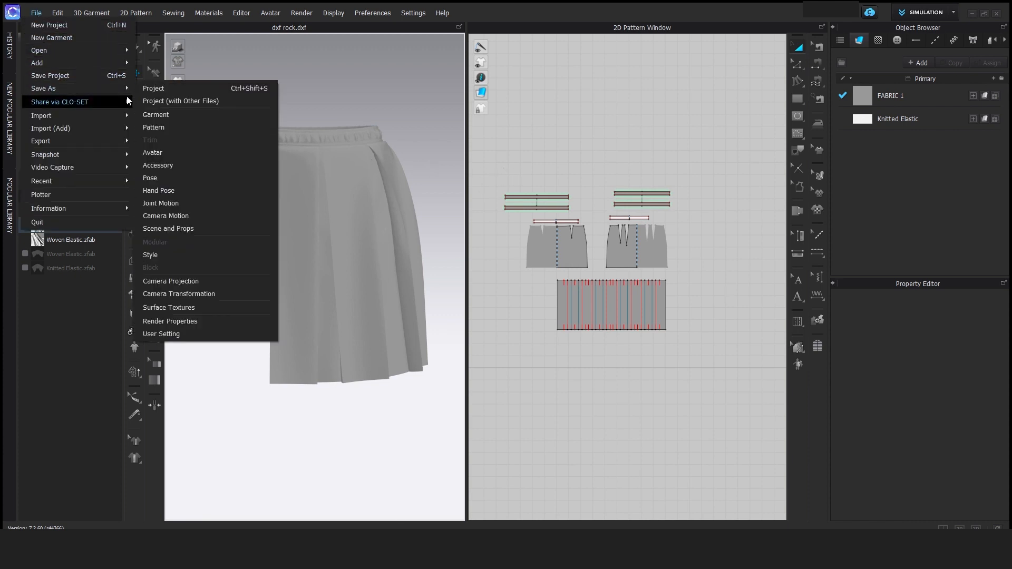
{"action": "left_click", "coordinate": [156, 115]}
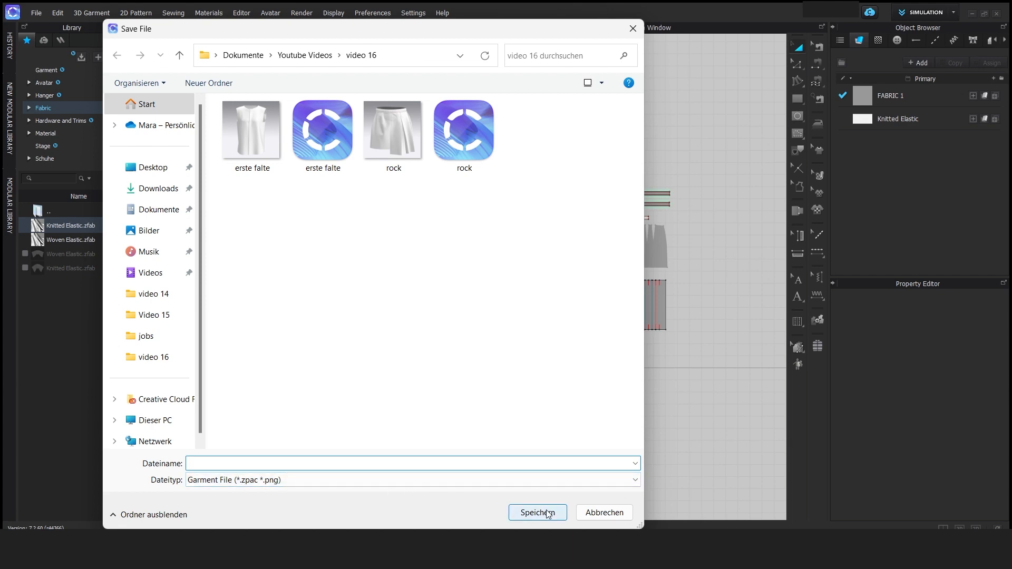
{"action": "left_click", "coordinate": [597, 514]}
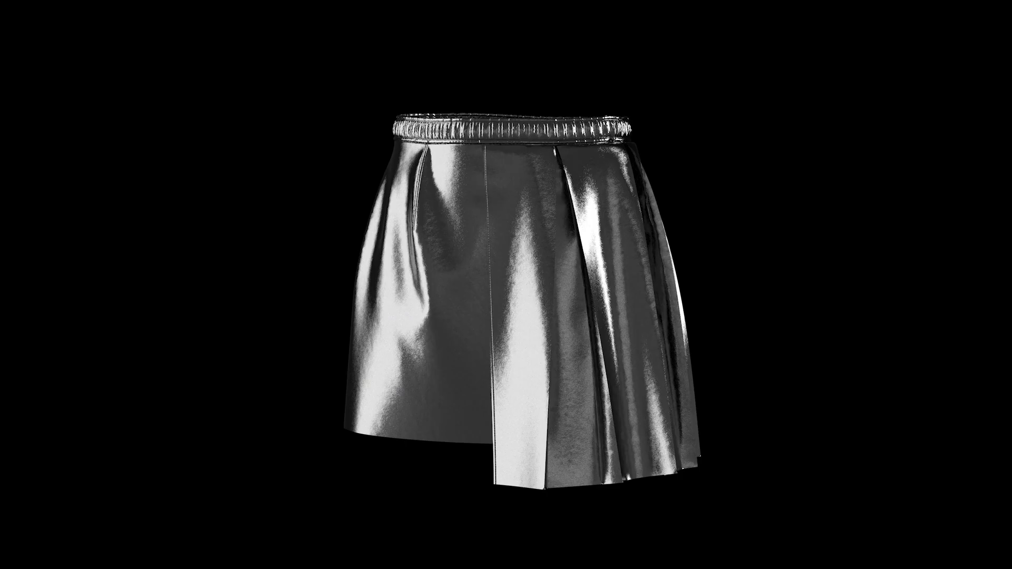